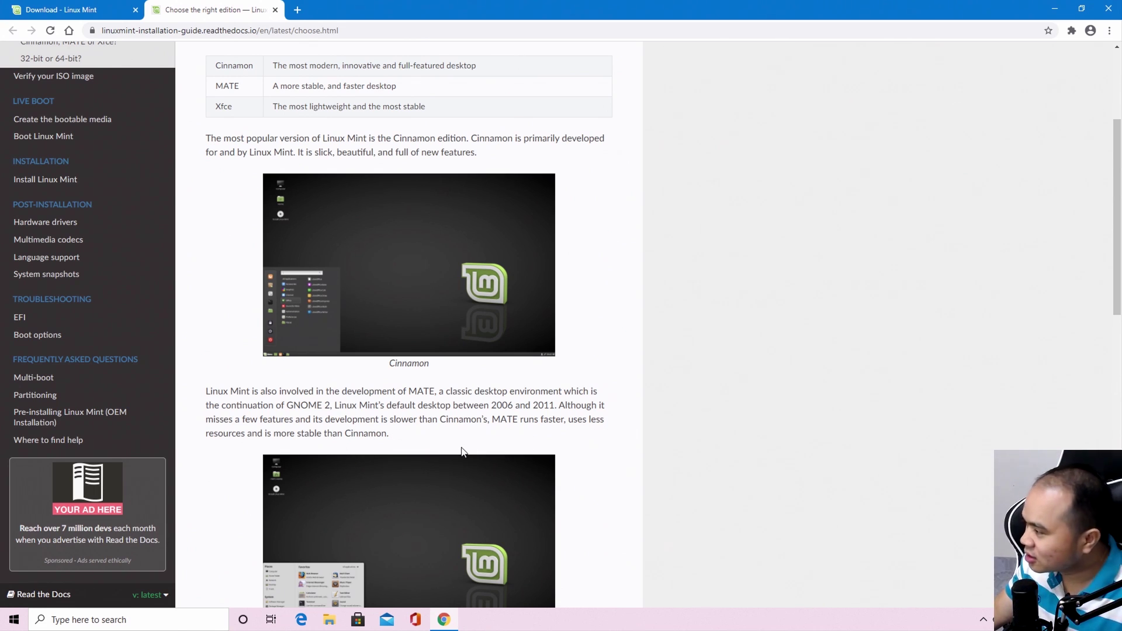
scroll(462, 452, "down", 4)
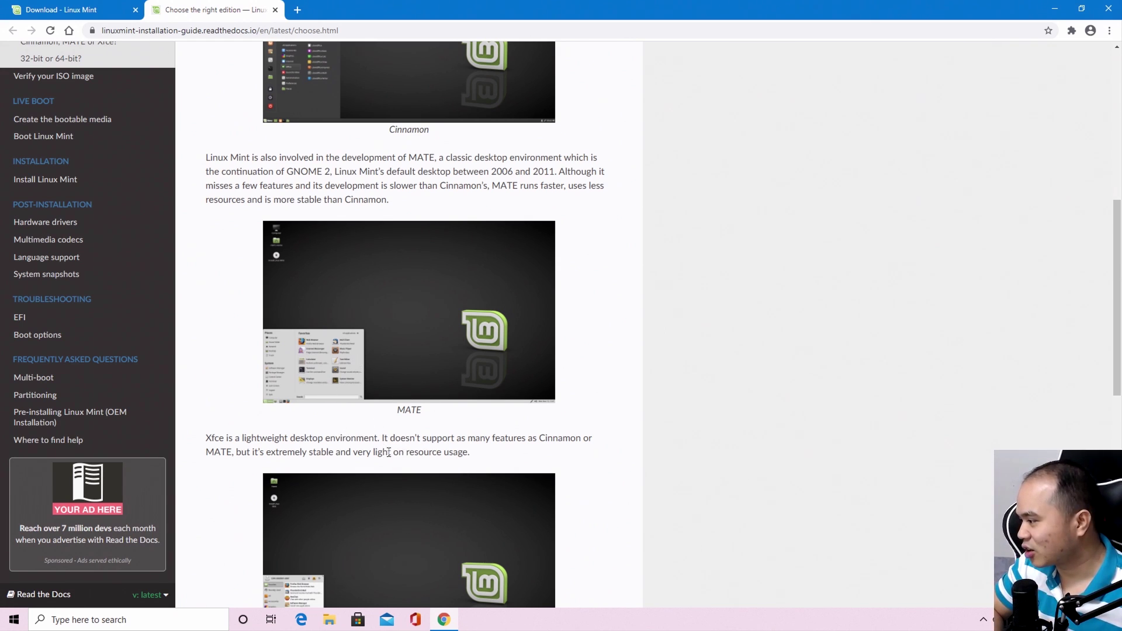
scroll(409, 467, "down", 6)
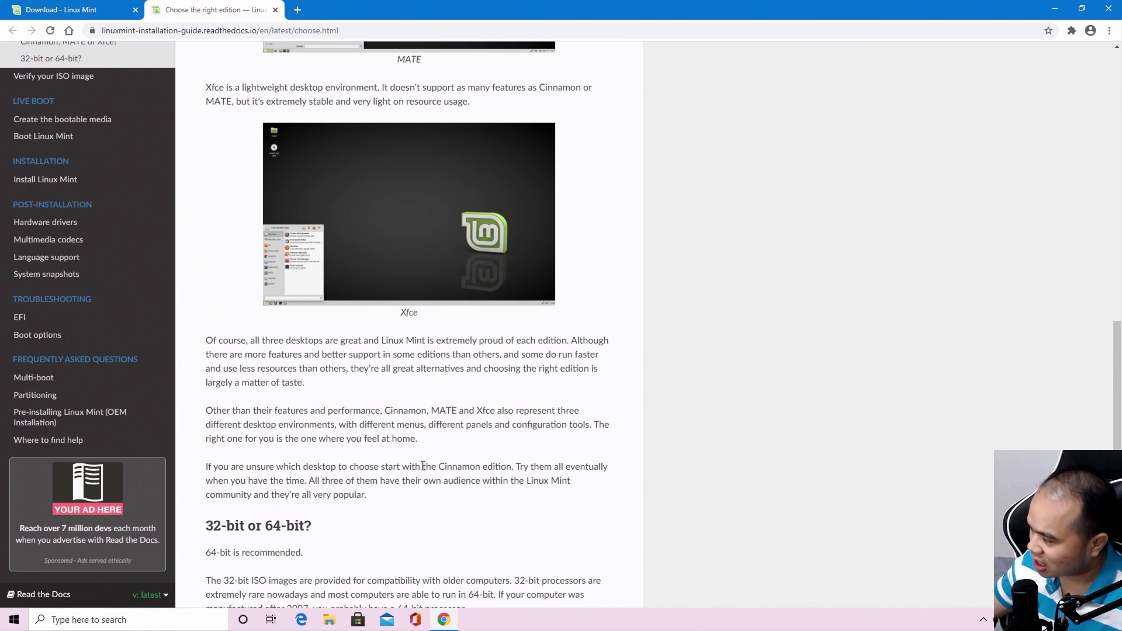
scroll(424, 466, "up", 5)
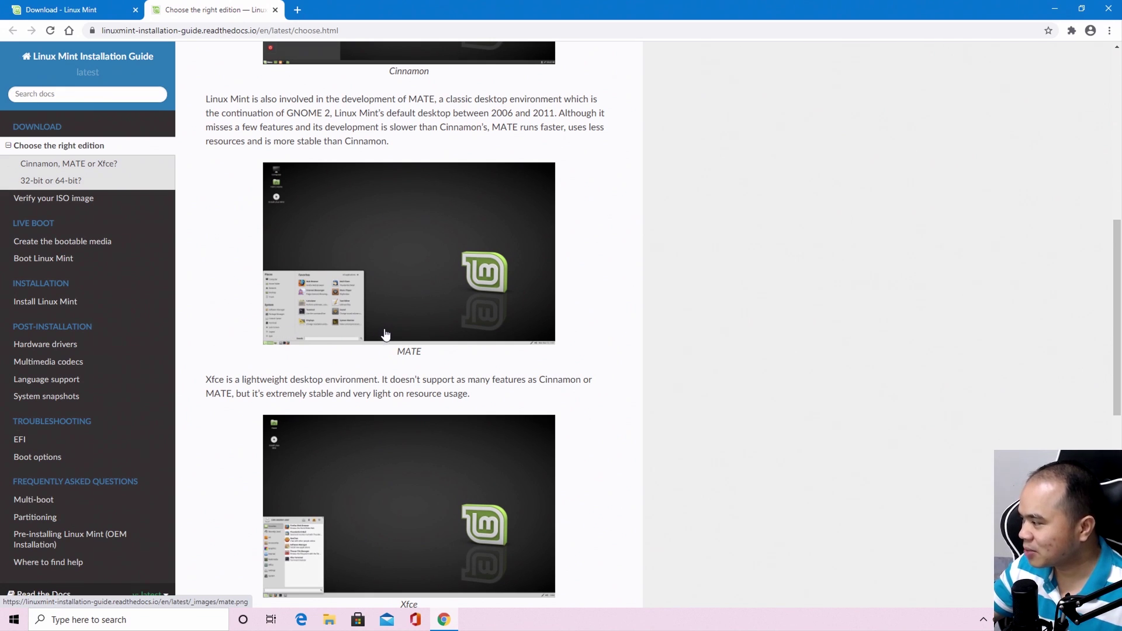
scroll(383, 328, "up", 5)
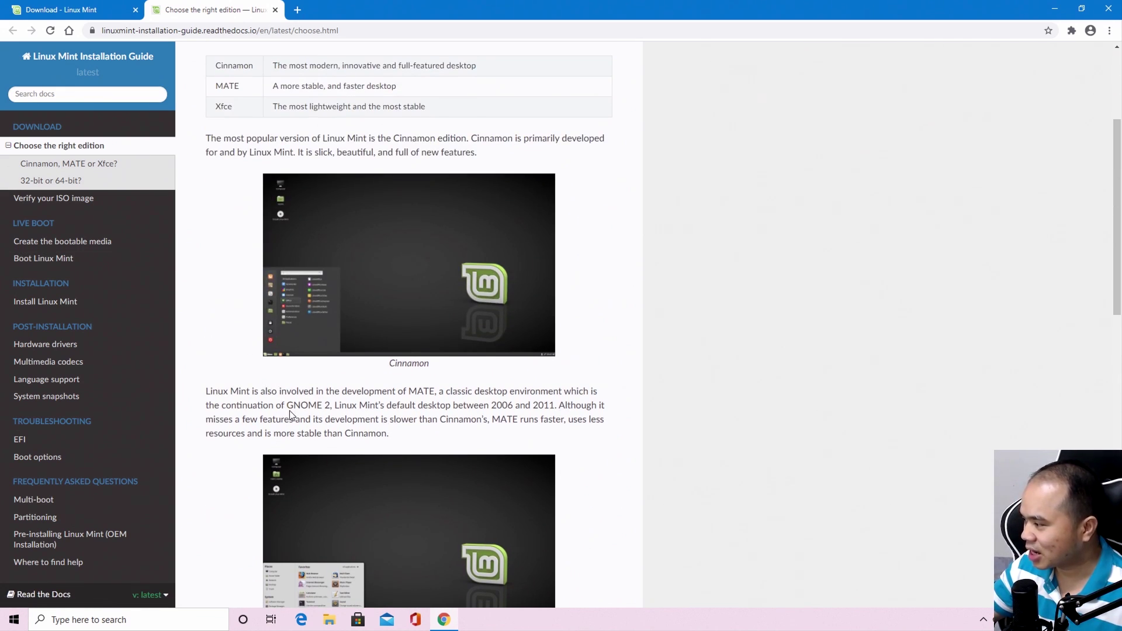
scroll(343, 533, "down", 3)
scroll(418, 489, "down", 4)
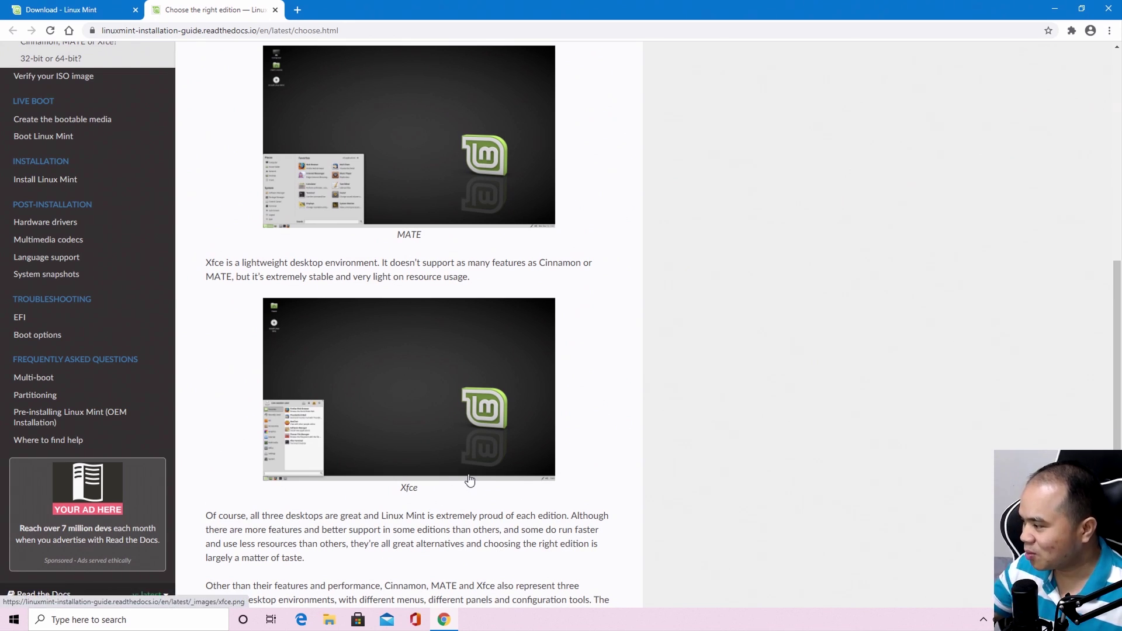
scroll(484, 474, "up", 4)
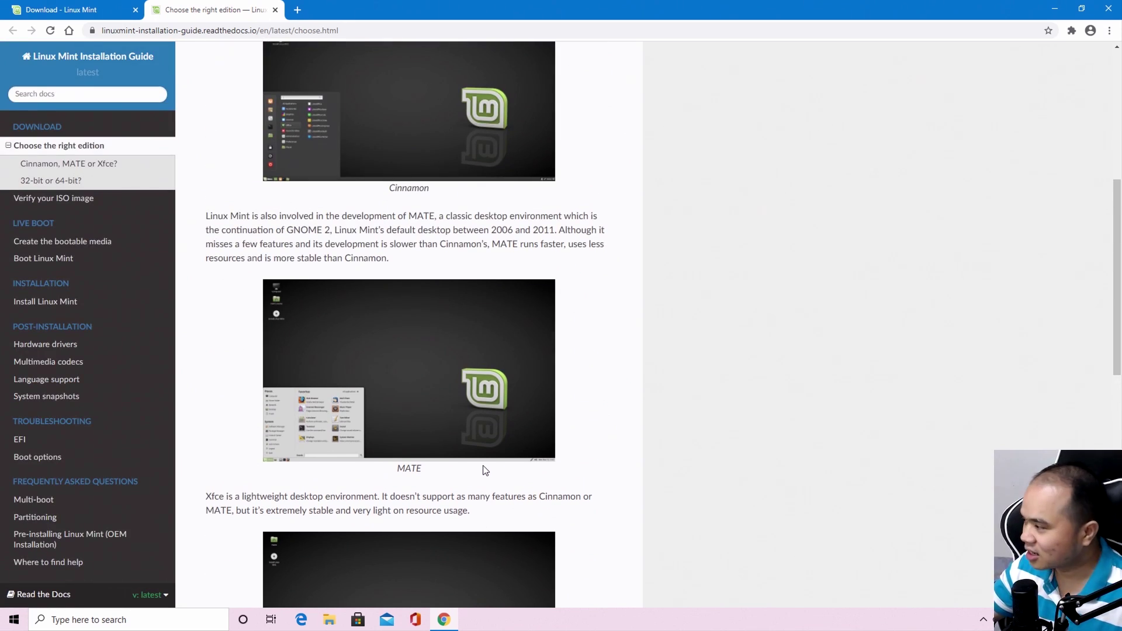
scroll(484, 468, "up", 1)
left_click(368, 193)
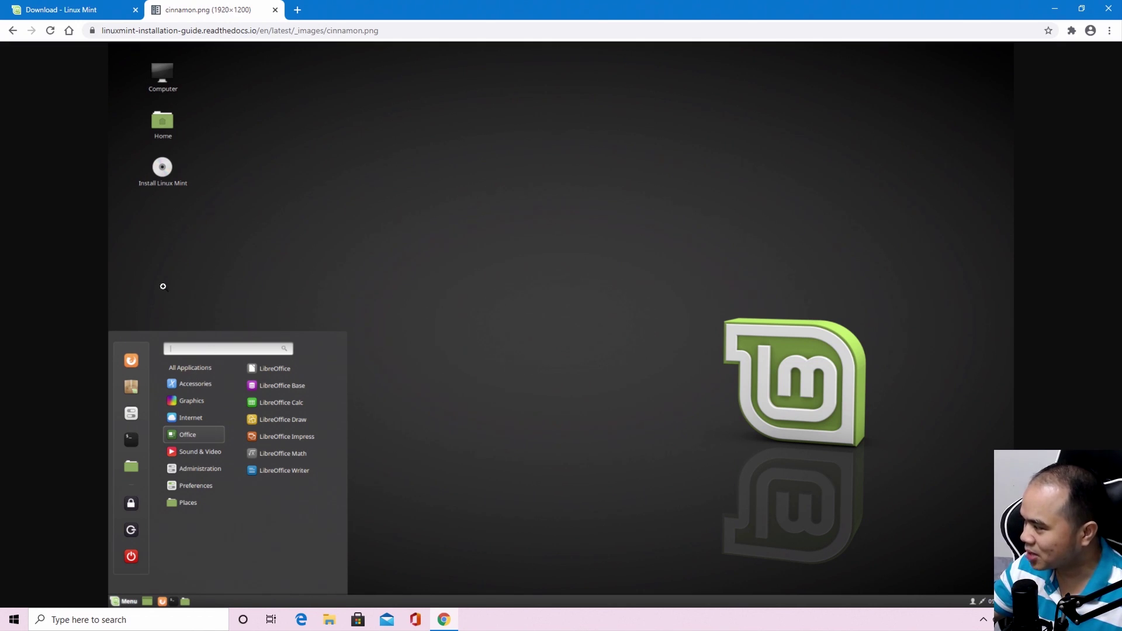
left_click(13, 31)
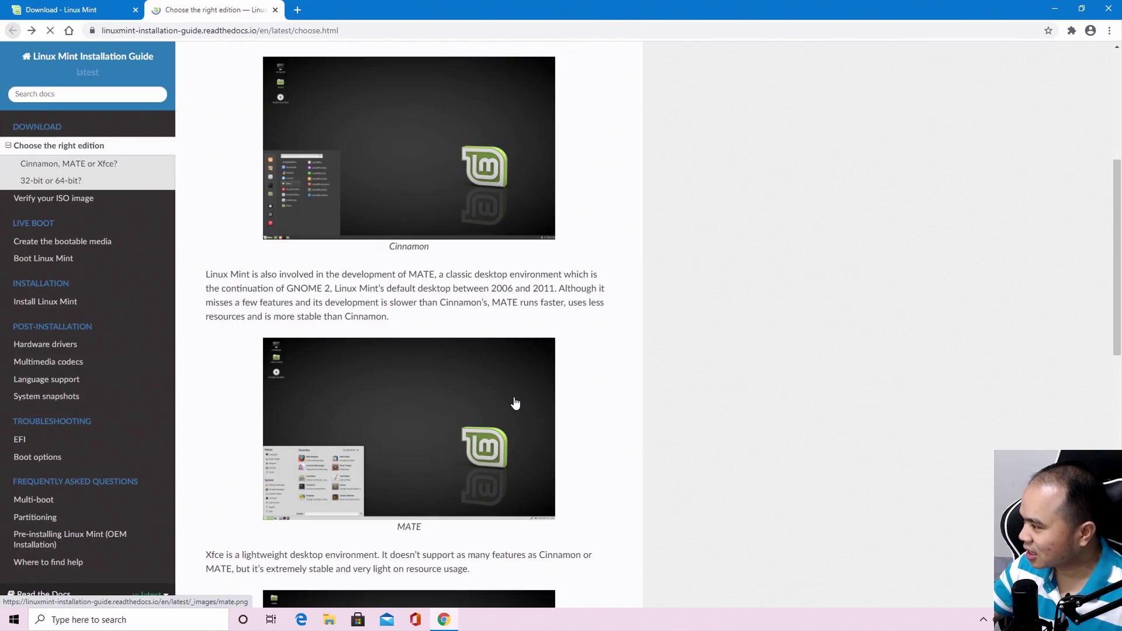
scroll(514, 401, "down", 1)
left_click(410, 393)
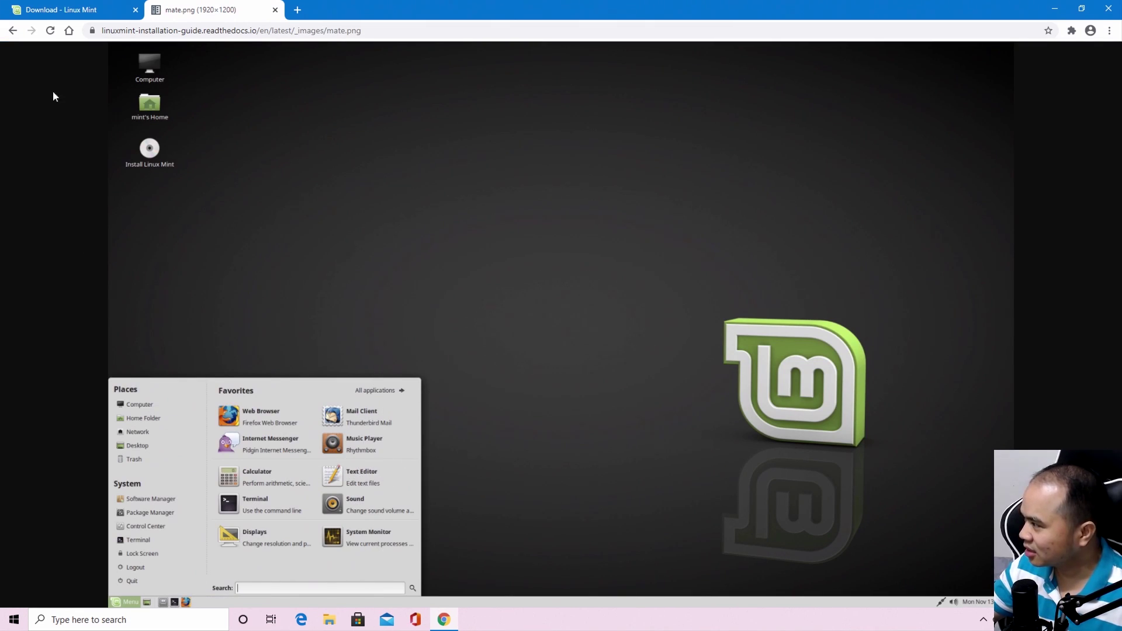
left_click(12, 30)
scroll(608, 345, "down", 4)
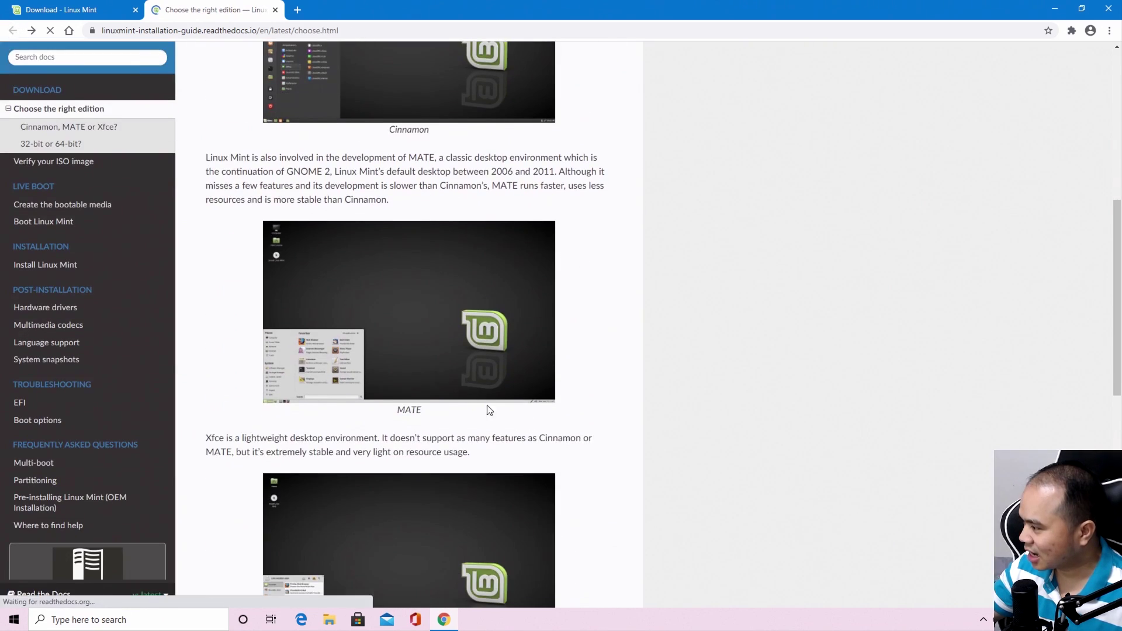
left_click_drag(440, 349, 649, 513)
scroll(649, 513, "down", 4)
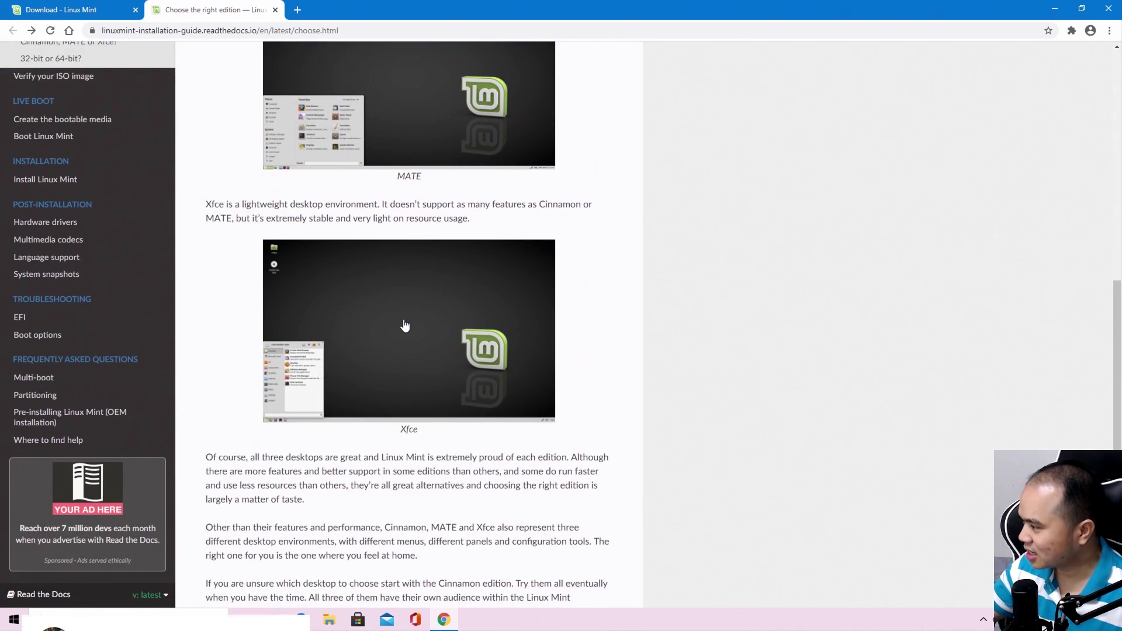
left_click(403, 324)
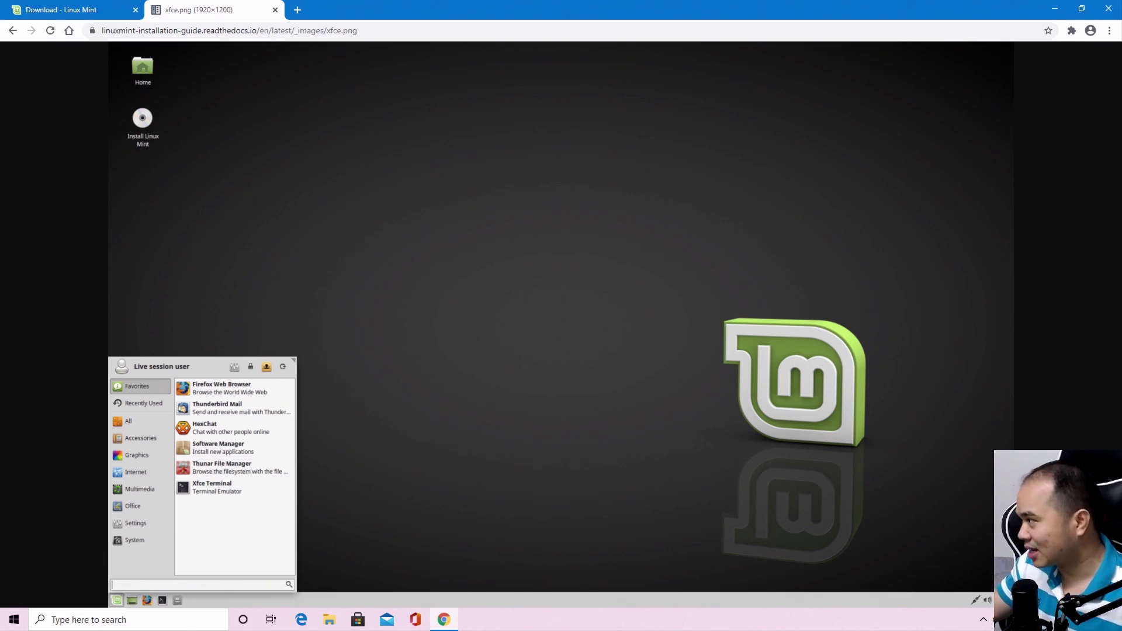
left_click(12, 30)
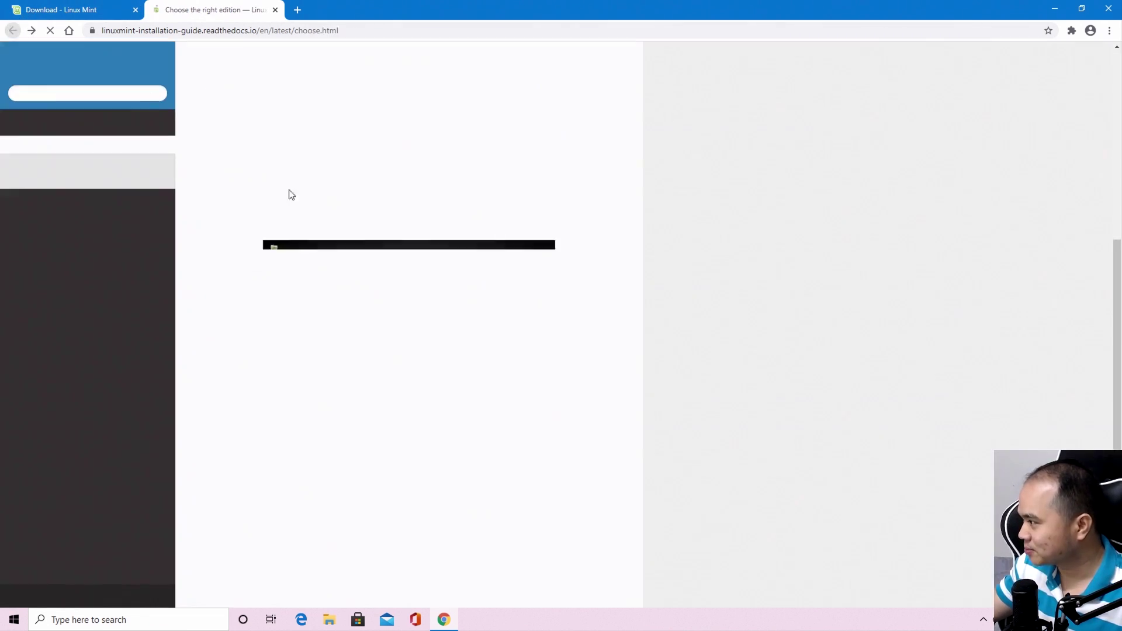
scroll(510, 413, "down", 8)
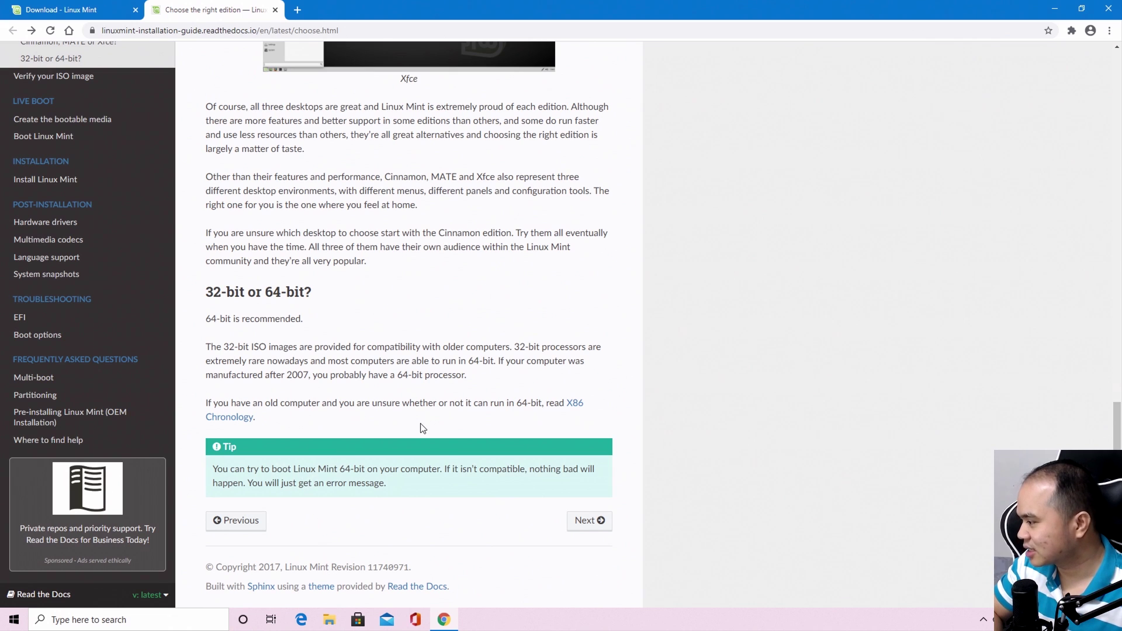
Skim the Installation Guide, then switch to the 'Download - Linux Mint' tab
scroll(423, 429, "up", 15)
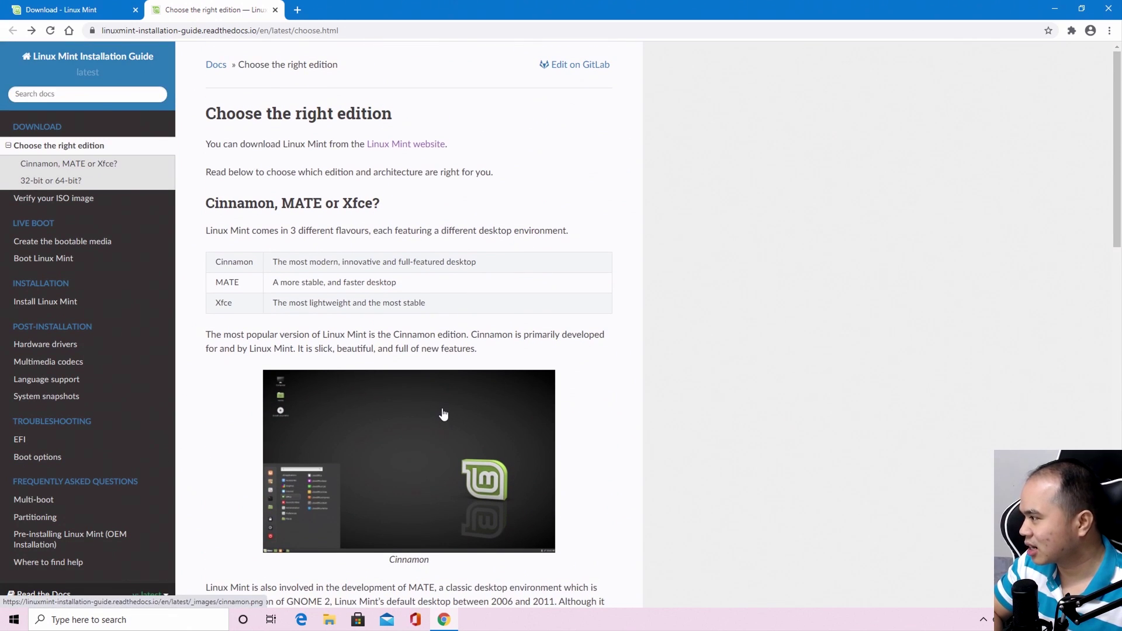
scroll(443, 414, "down", 12)
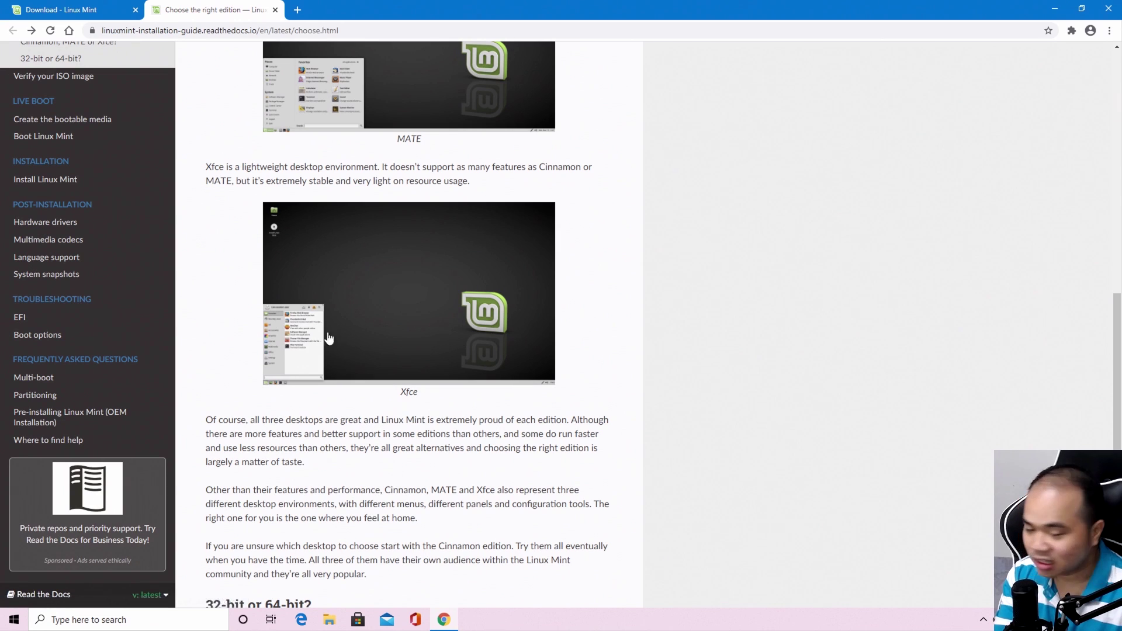
scroll(383, 280, "up", 5)
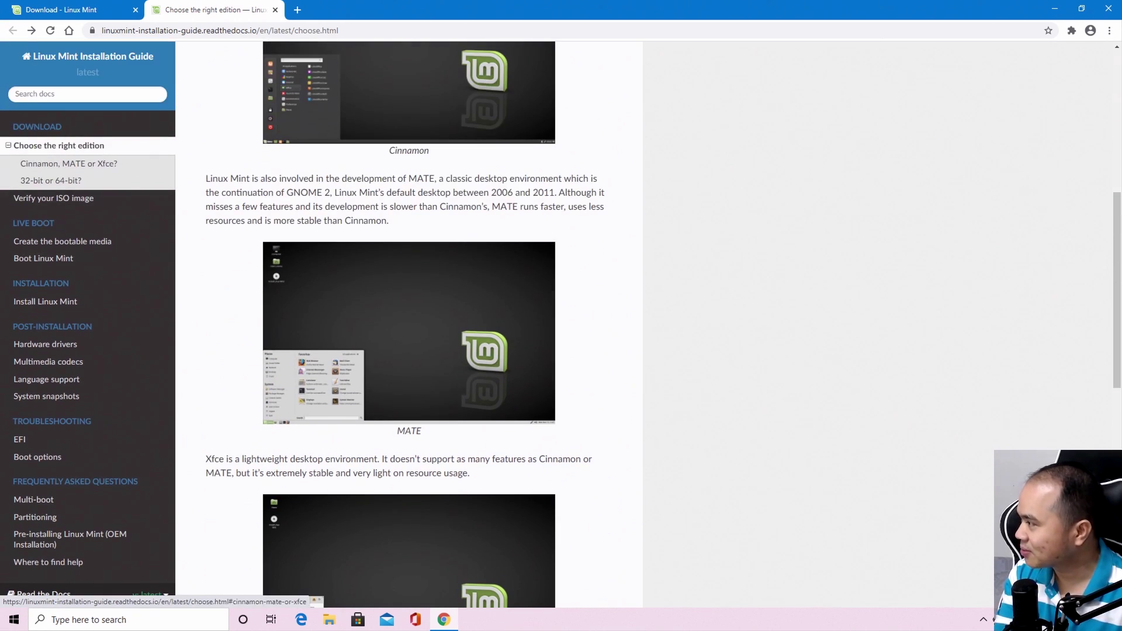
left_click(62, 9)
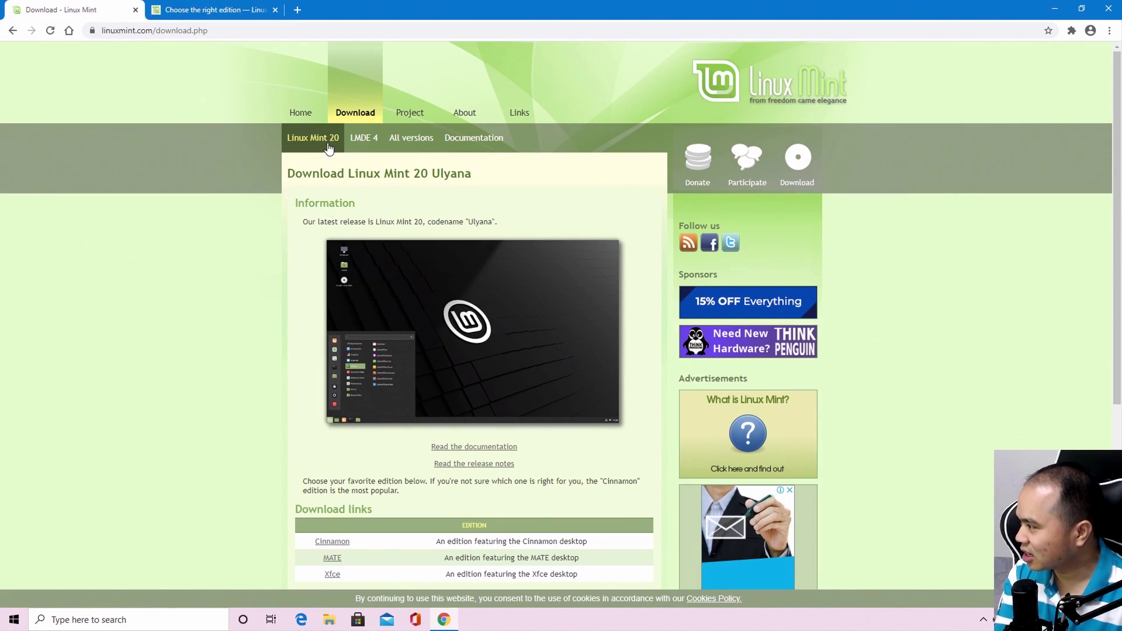
Open the Xfce edition page and its release announcement post
scroll(334, 362, "down", 4)
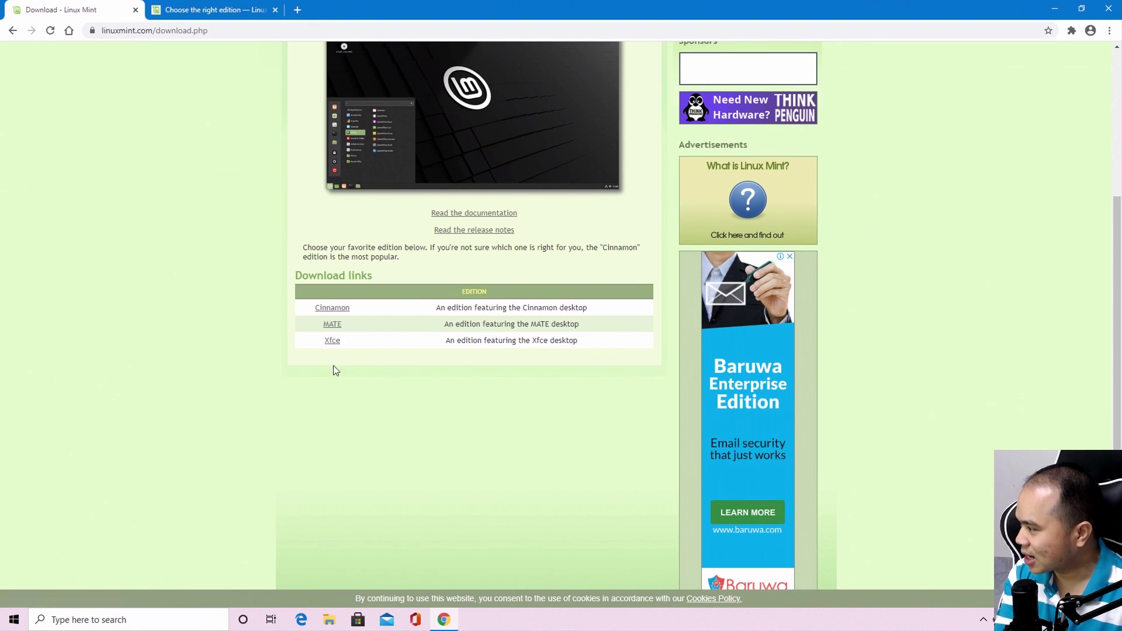
left_click(332, 342)
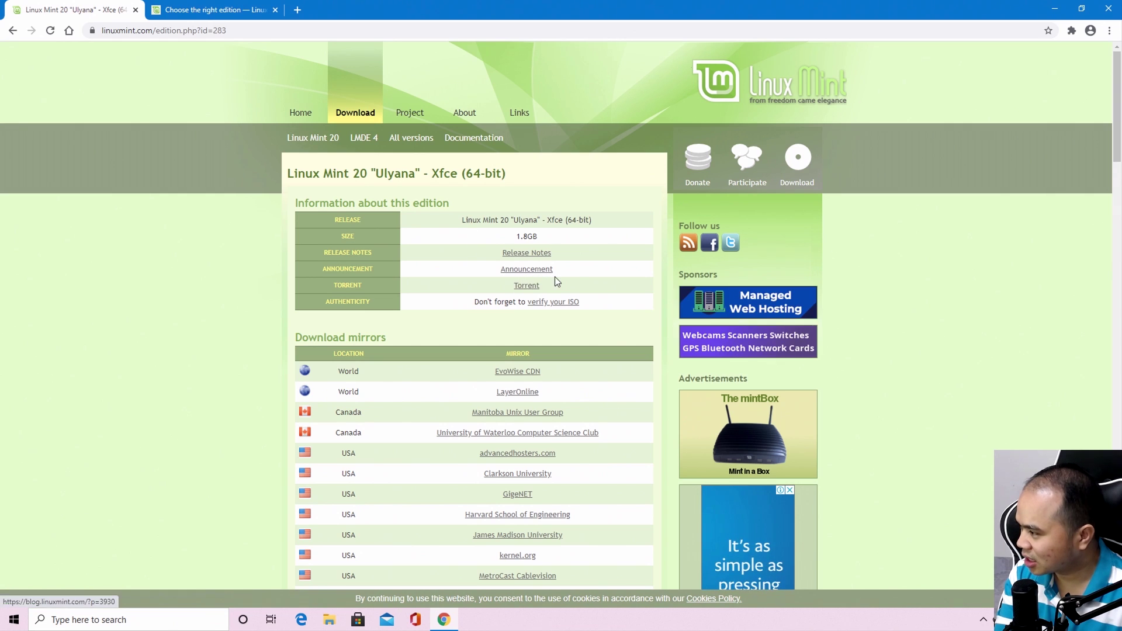
left_click(529, 270)
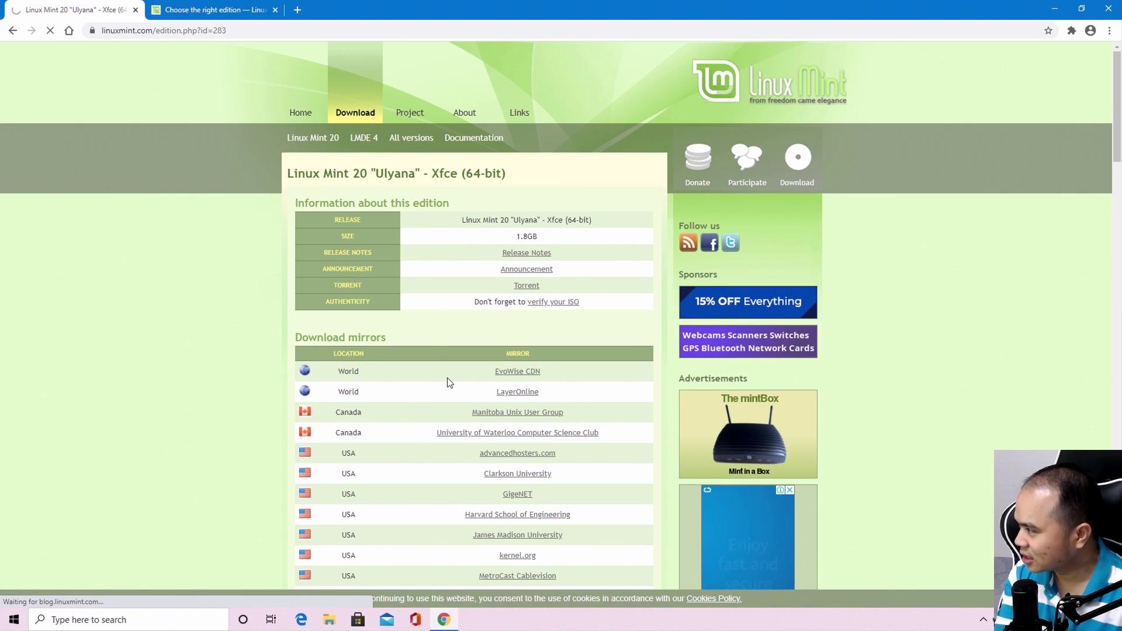
Read through the Xfce announcement, then go back to the Xfce edition page
scroll(467, 464, "down", 9)
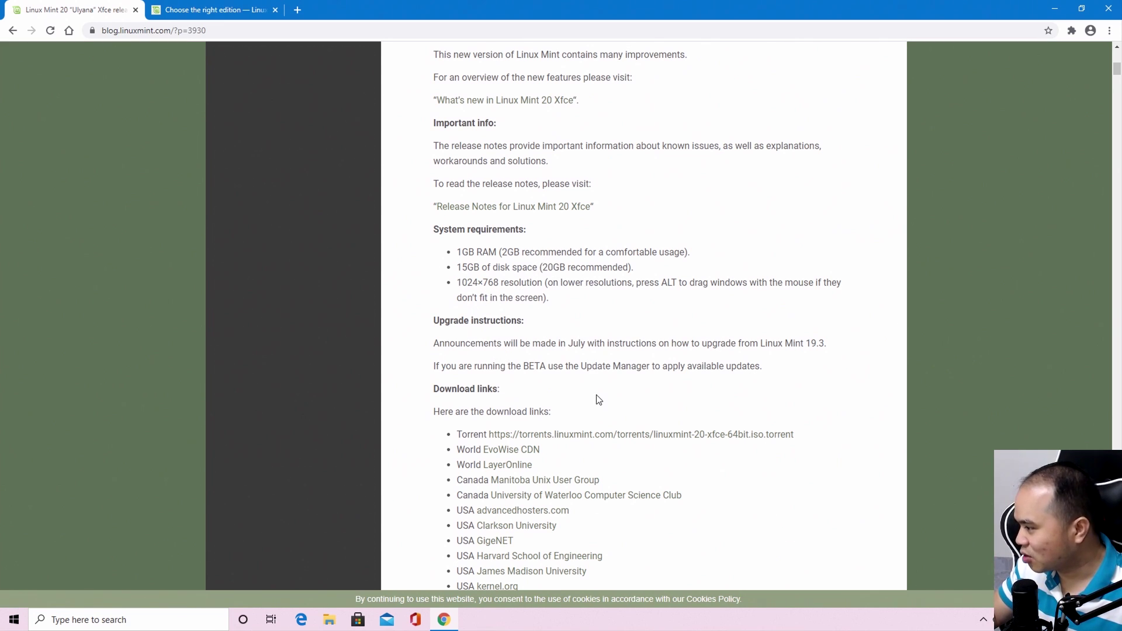
scroll(596, 397, "down", 3)
scroll(596, 399, "down", 5)
scroll(596, 392, "up", 12)
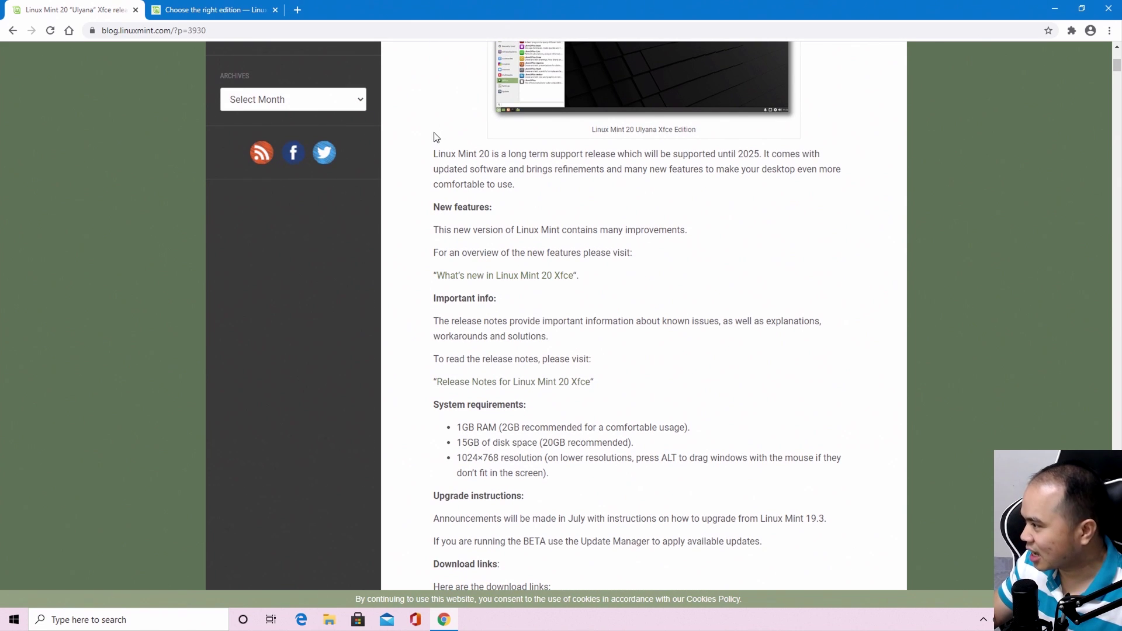
scroll(434, 136, "up", 4)
left_click(12, 30)
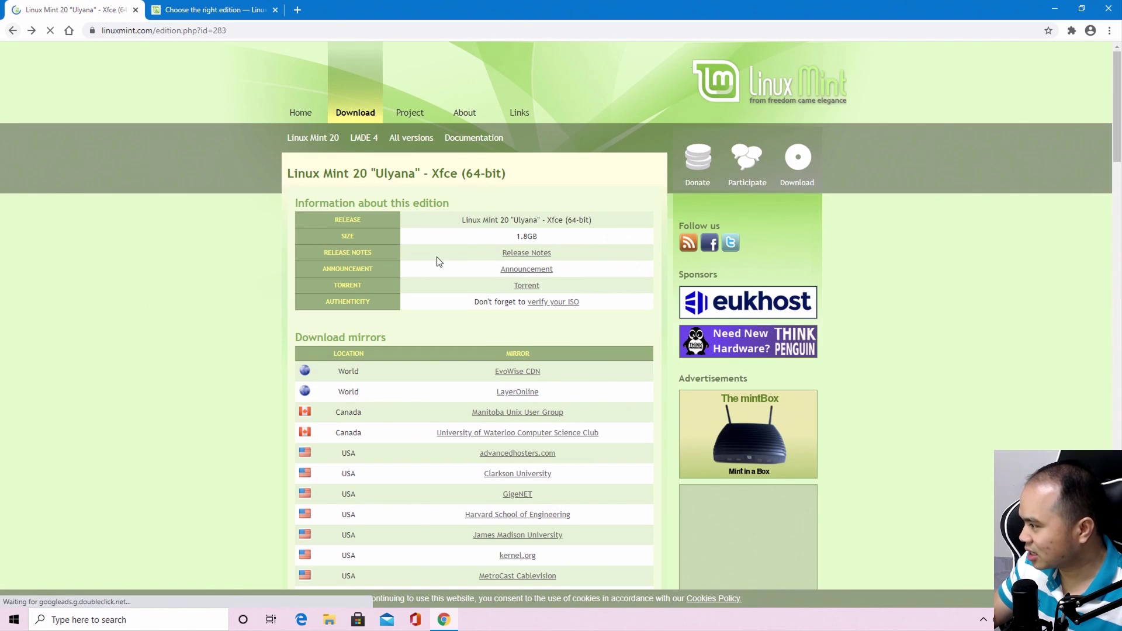
Return to the edition links and open the Cinnamon edition's release announcement
left_click(12, 31)
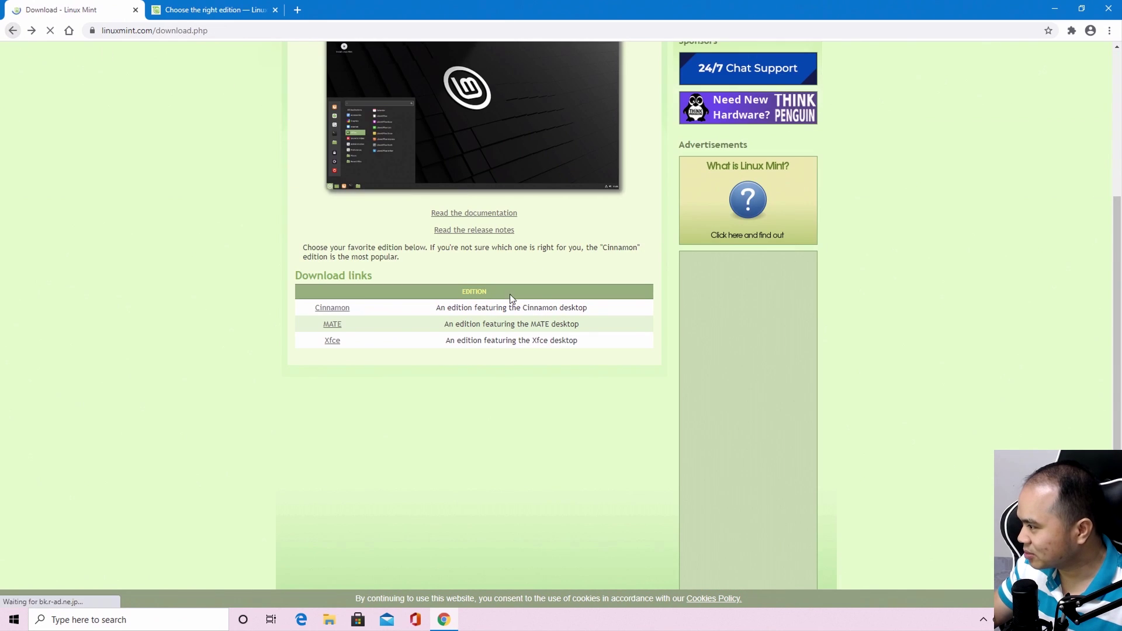
left_click(330, 308)
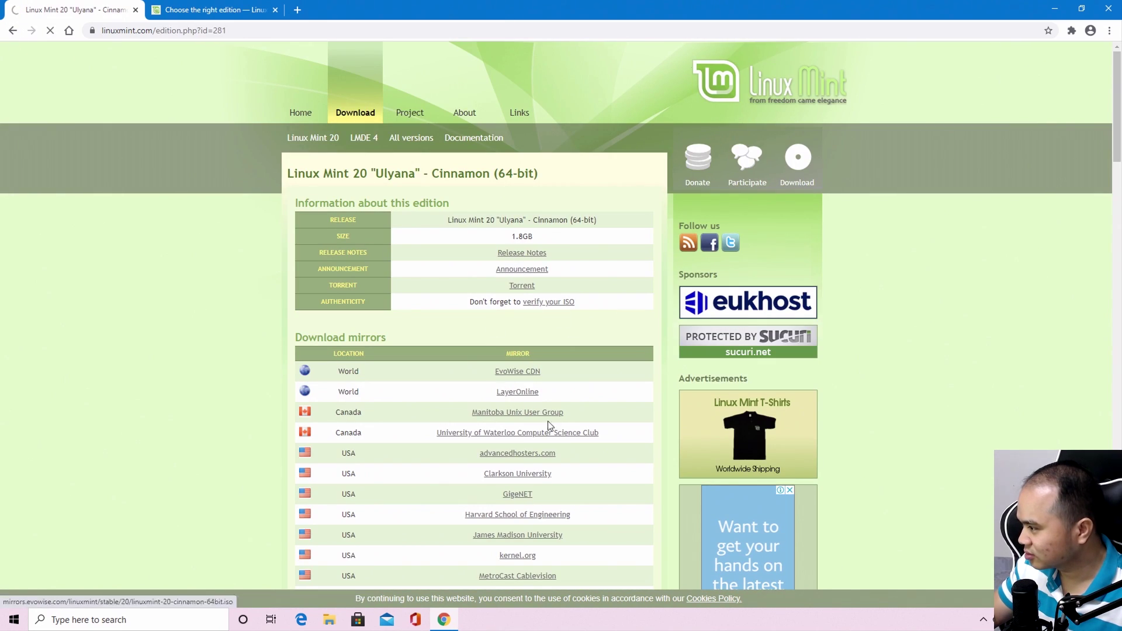
left_click(522, 269)
Skim the Cinnamon announcement, then return to the main Linux Mint download page
scroll(509, 351, "down", 10)
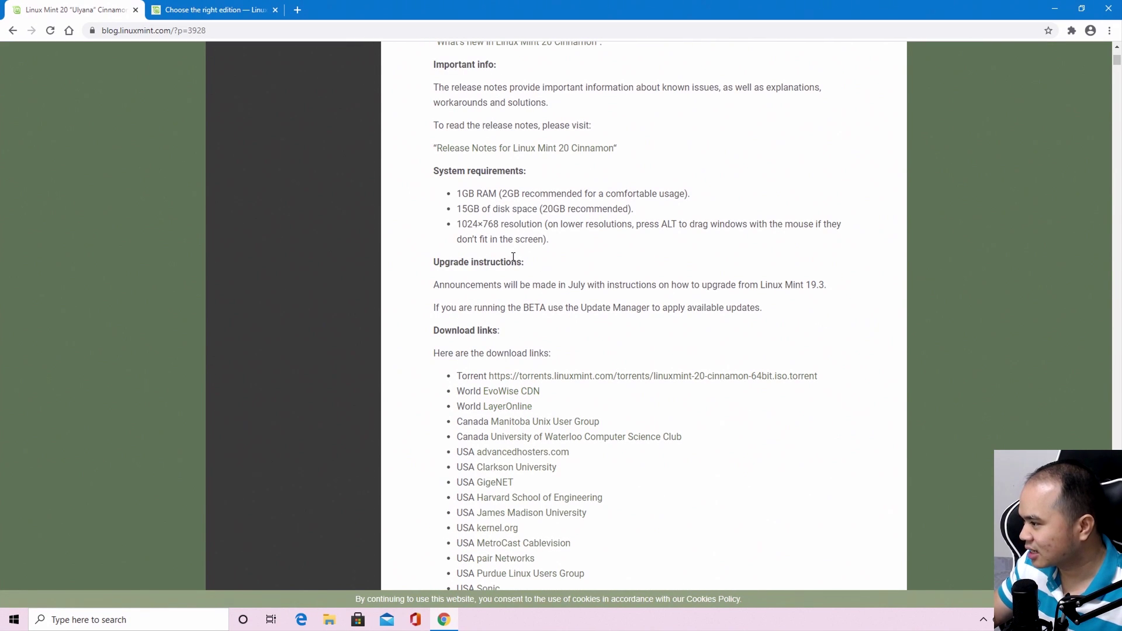
left_click(17, 31)
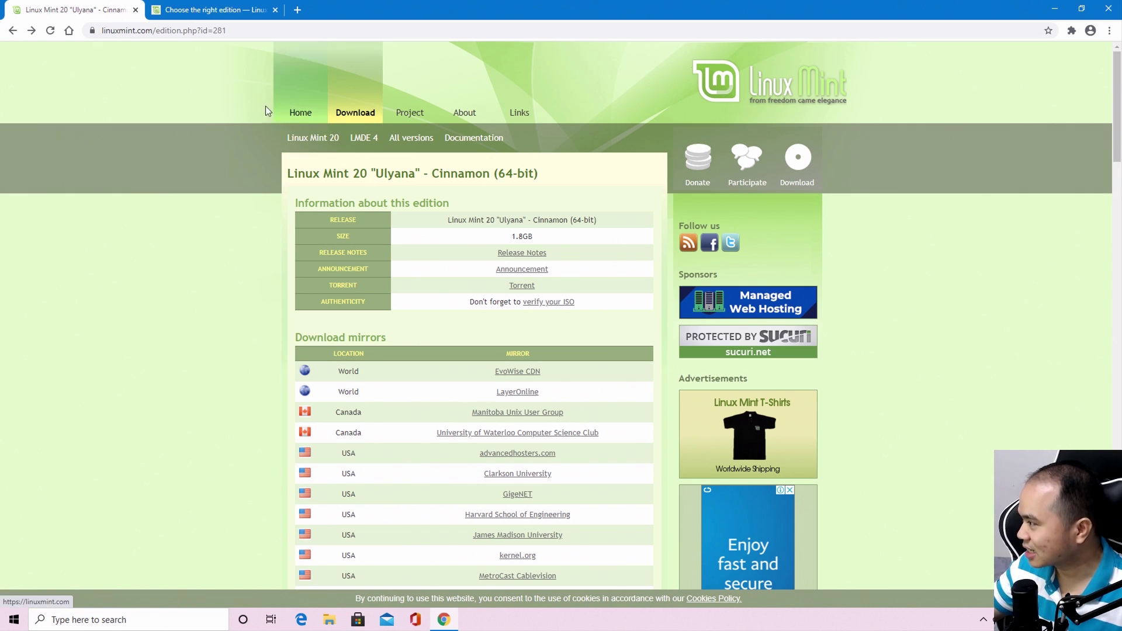
left_click(354, 114)
Open the Xfce edition page and scroll to its download mirrors list
scroll(279, 367, "down", 4)
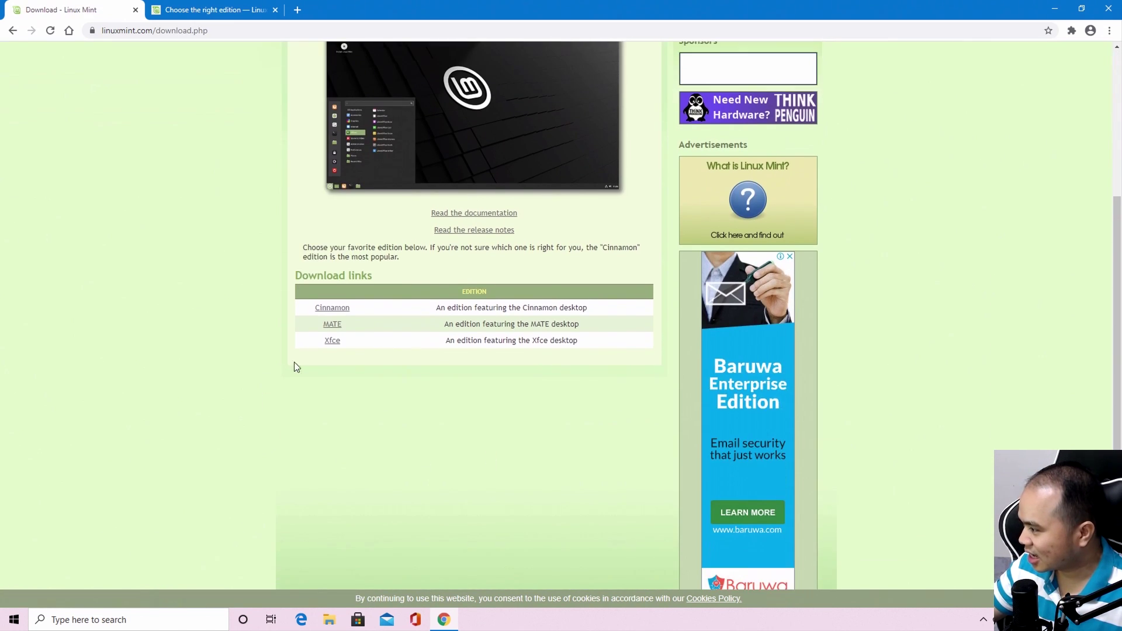
left_click(331, 339)
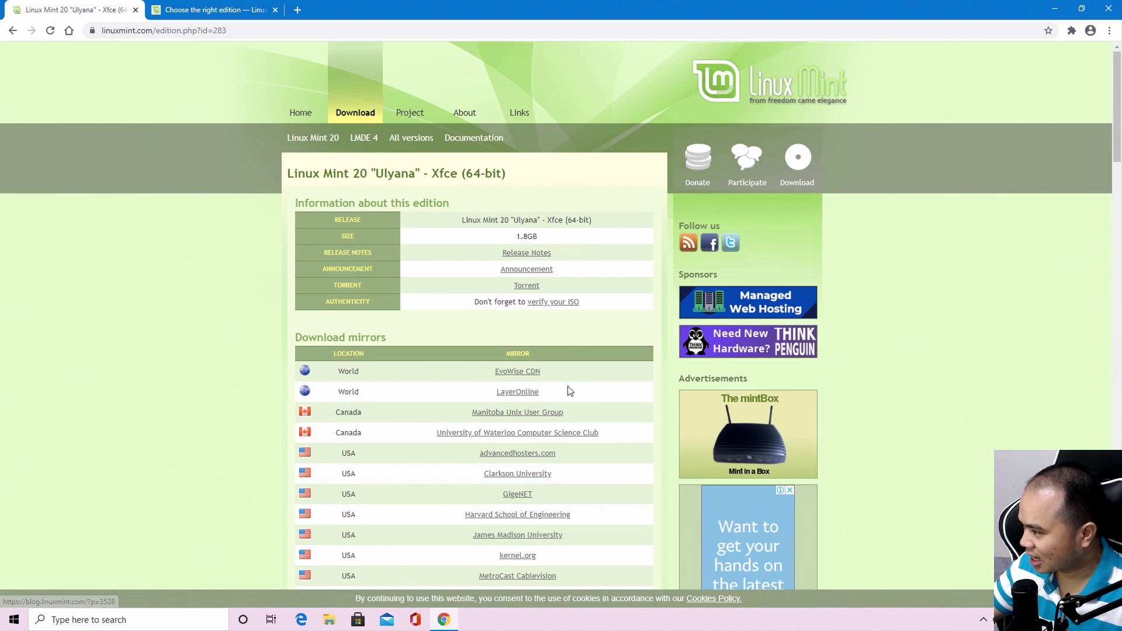
scroll(549, 386, "down", 10)
scroll(548, 385, "down", 15)
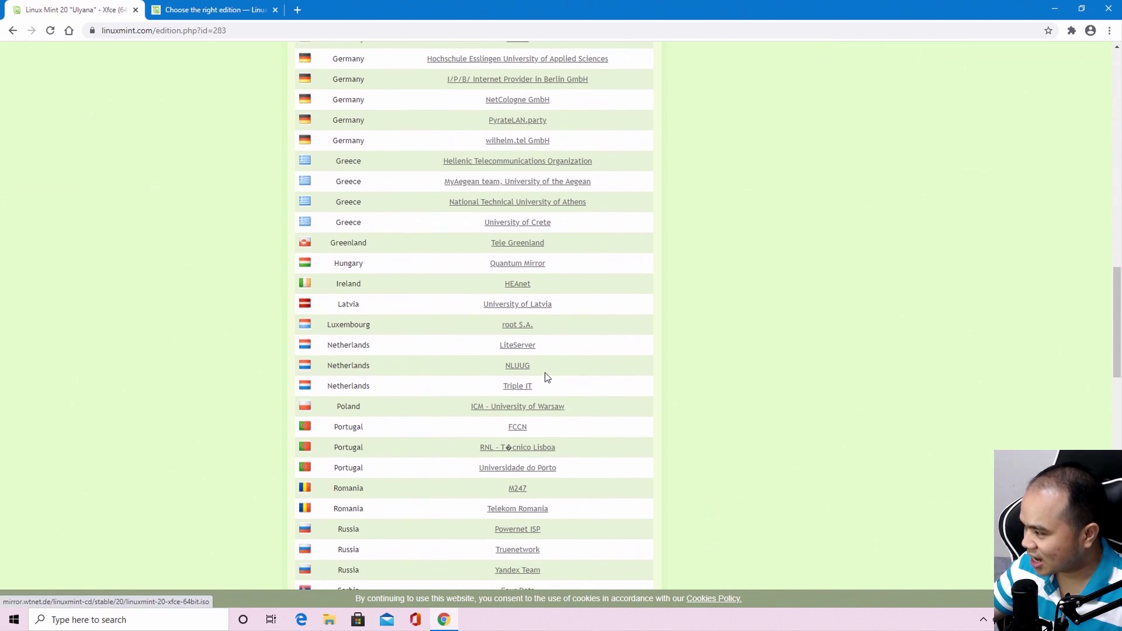
scroll(545, 374, "down", 5)
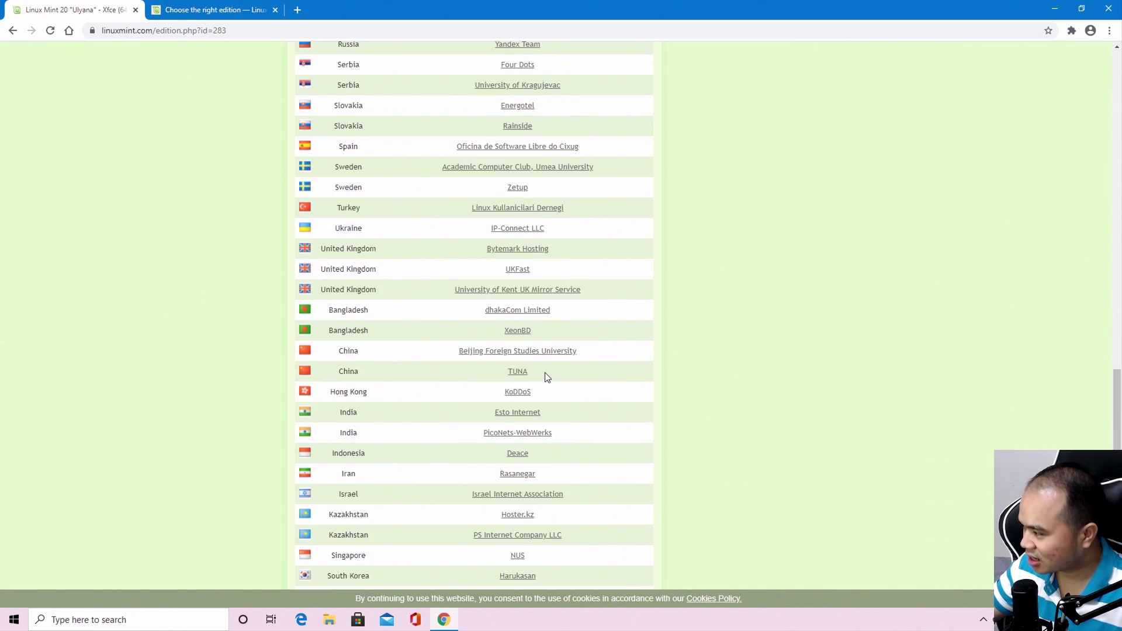
scroll(545, 377, "down", 8)
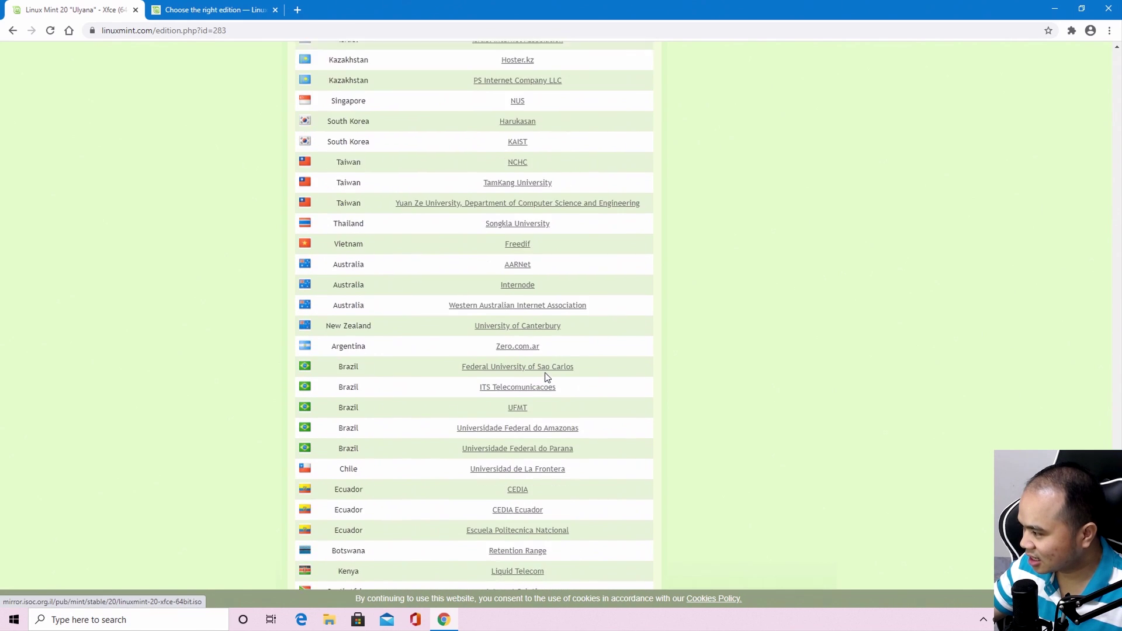
scroll(545, 377, "up", 2)
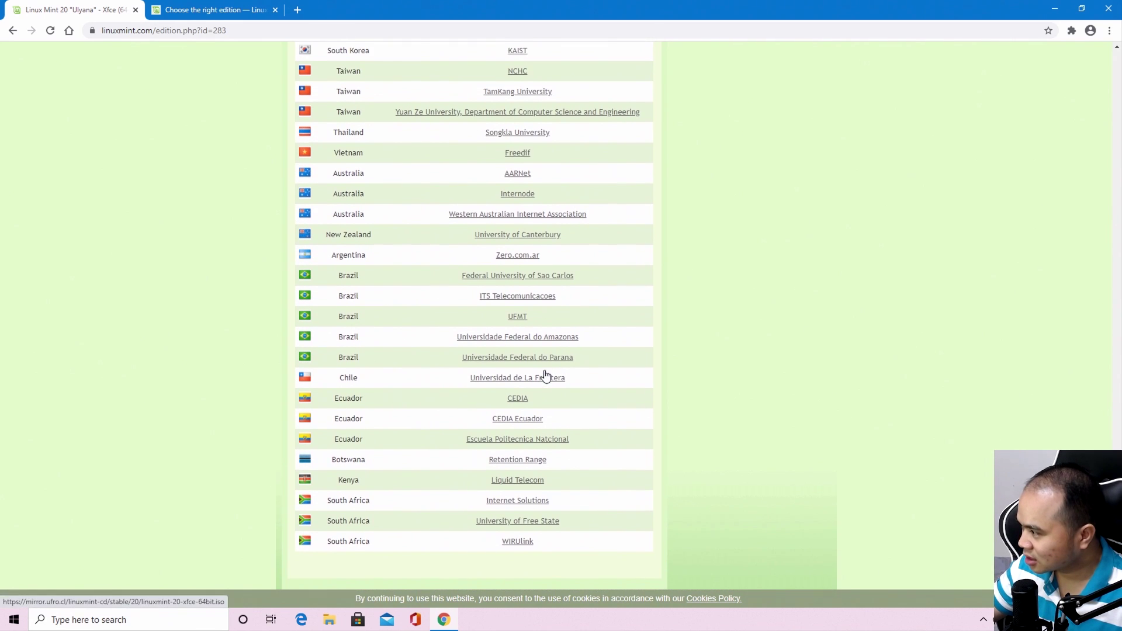
Download linuxmint-20-xfce-64bit.iso (1.81 GB) from the Freedif mirror via IDM and open its folder
left_click(518, 211)
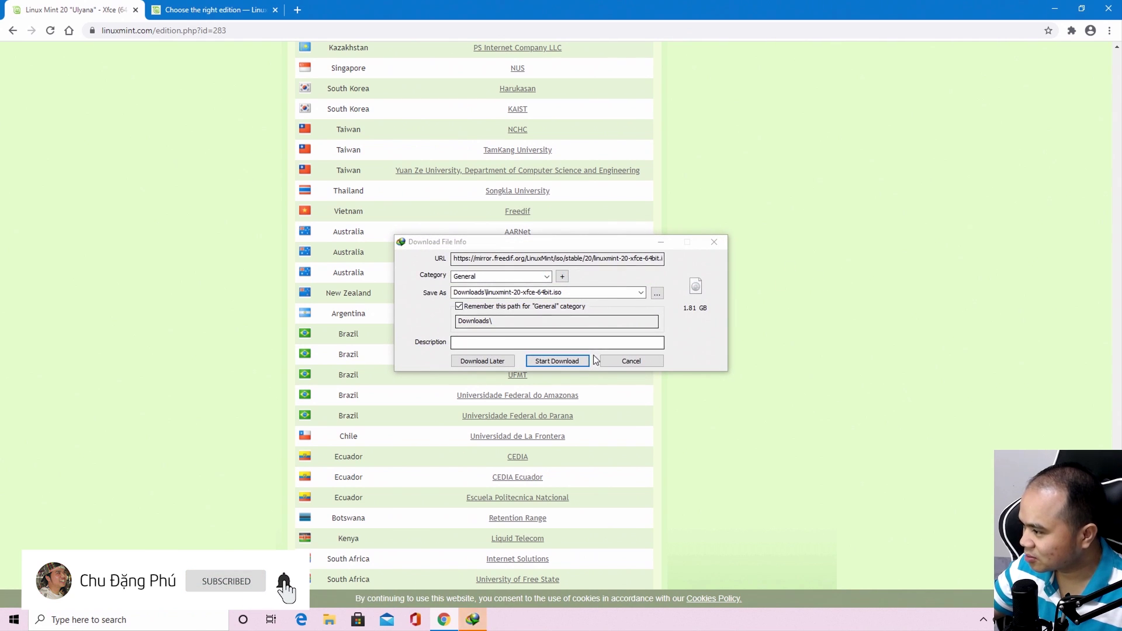
left_click(557, 362)
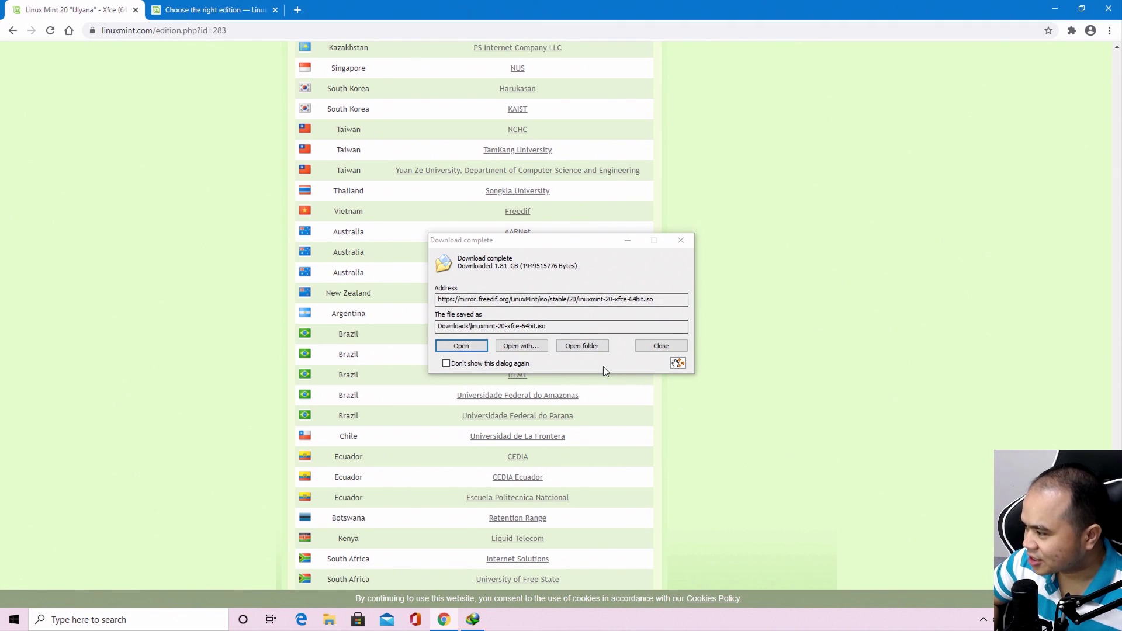
left_click(584, 346)
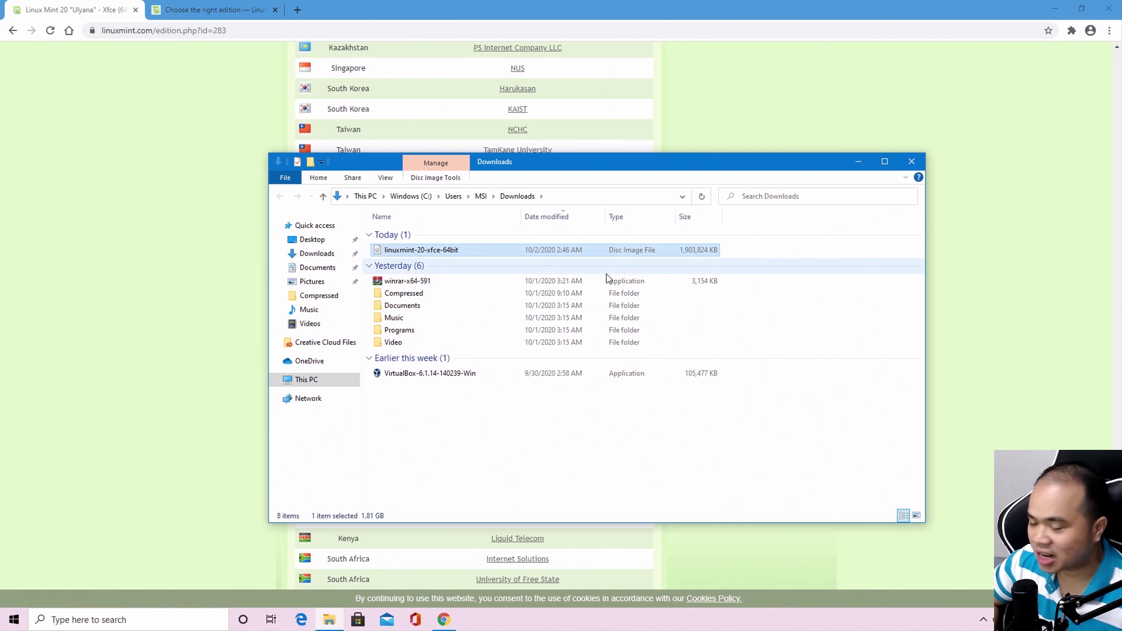
Minimize Chrome and the Downloads window, then launch VMware Workstation from the desktop
left_click(1053, 7)
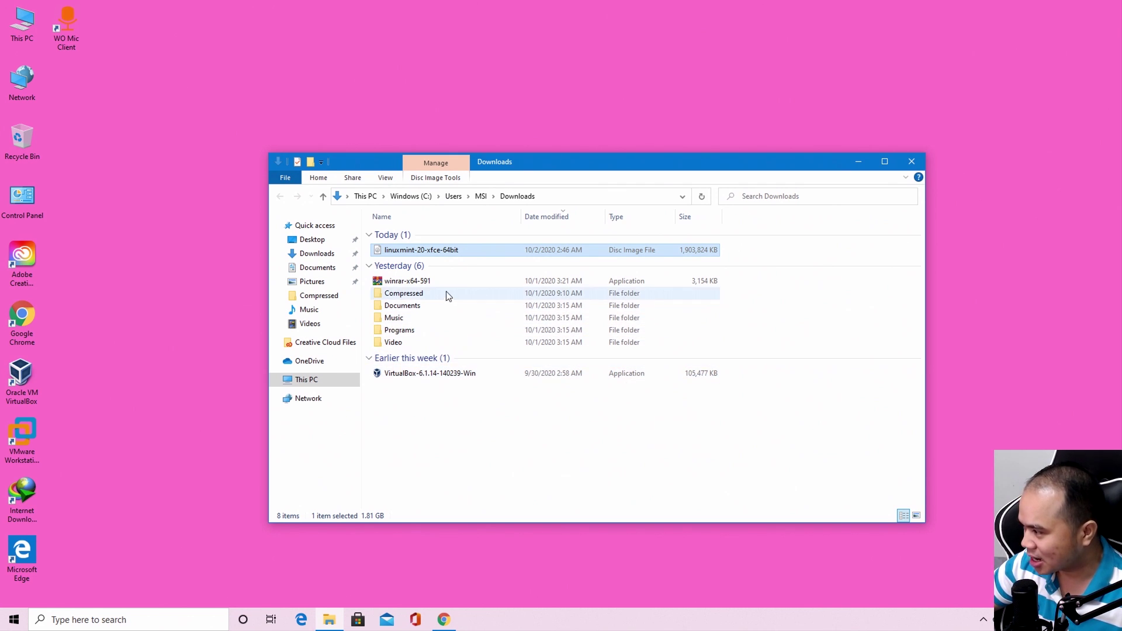
left_click(860, 162)
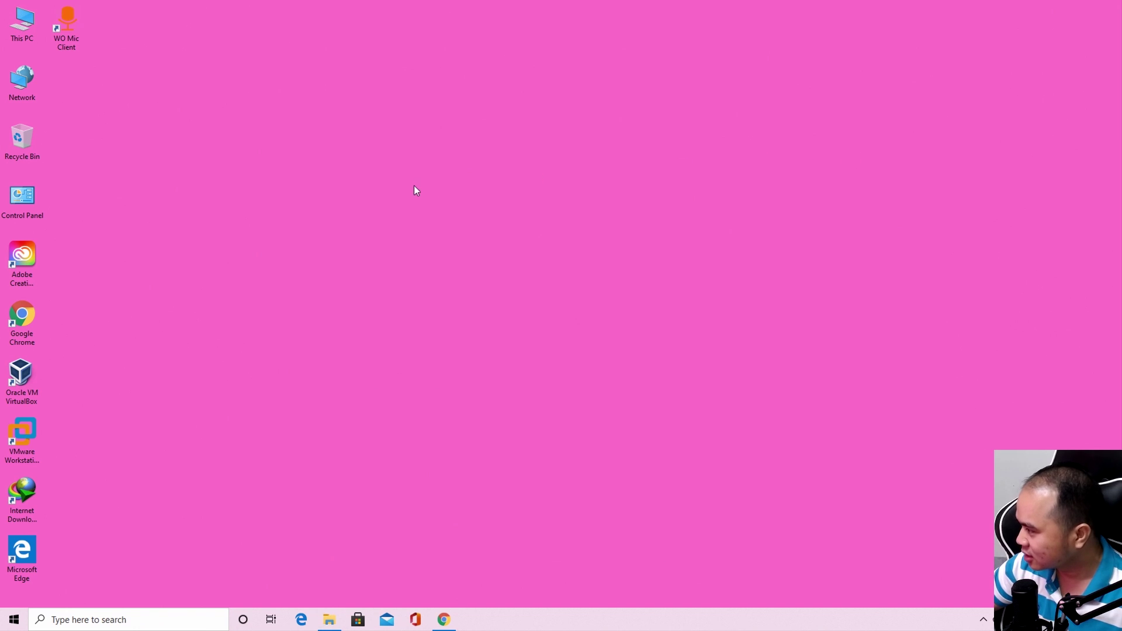
left_click(35, 456)
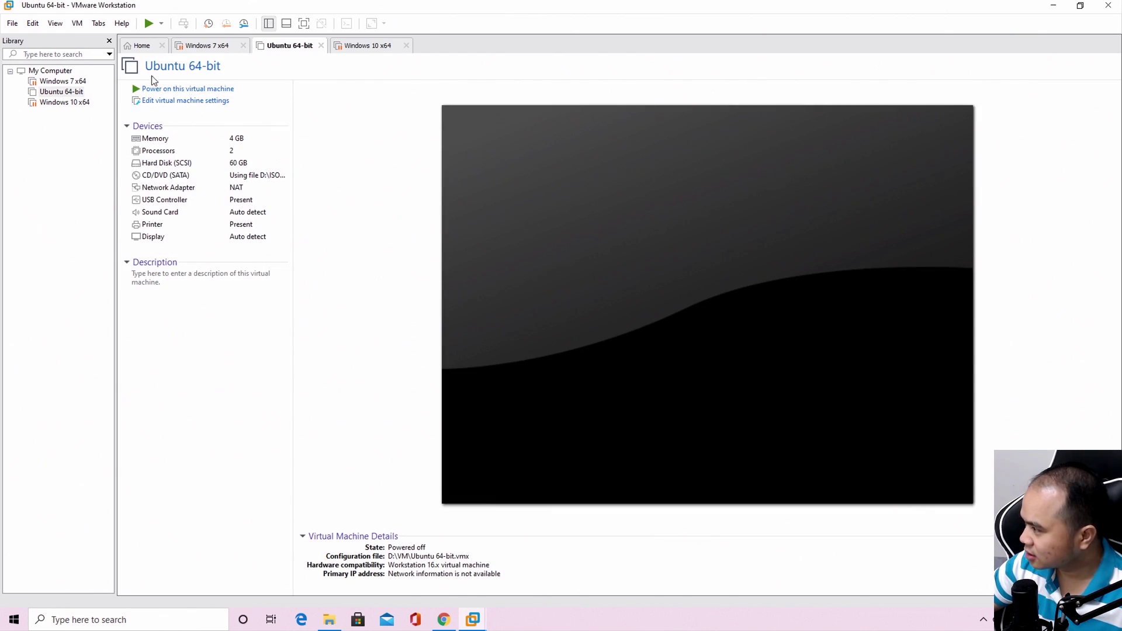
From Home, start a Typical new virtual machine with the OS installed later
left_click(141, 47)
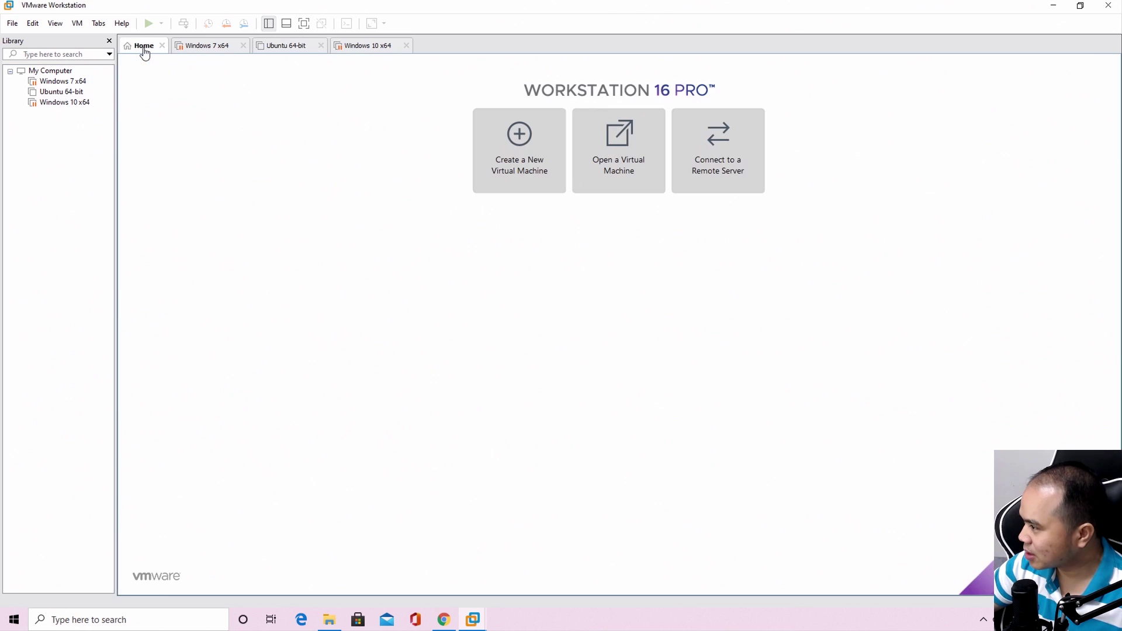
left_click(527, 181)
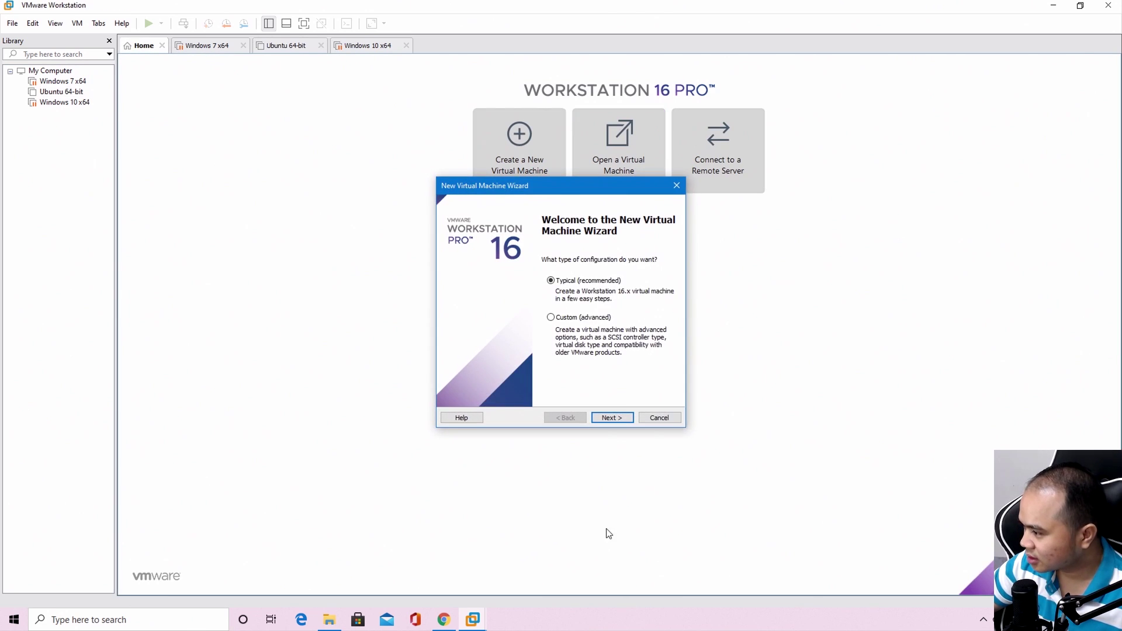
left_click(620, 420)
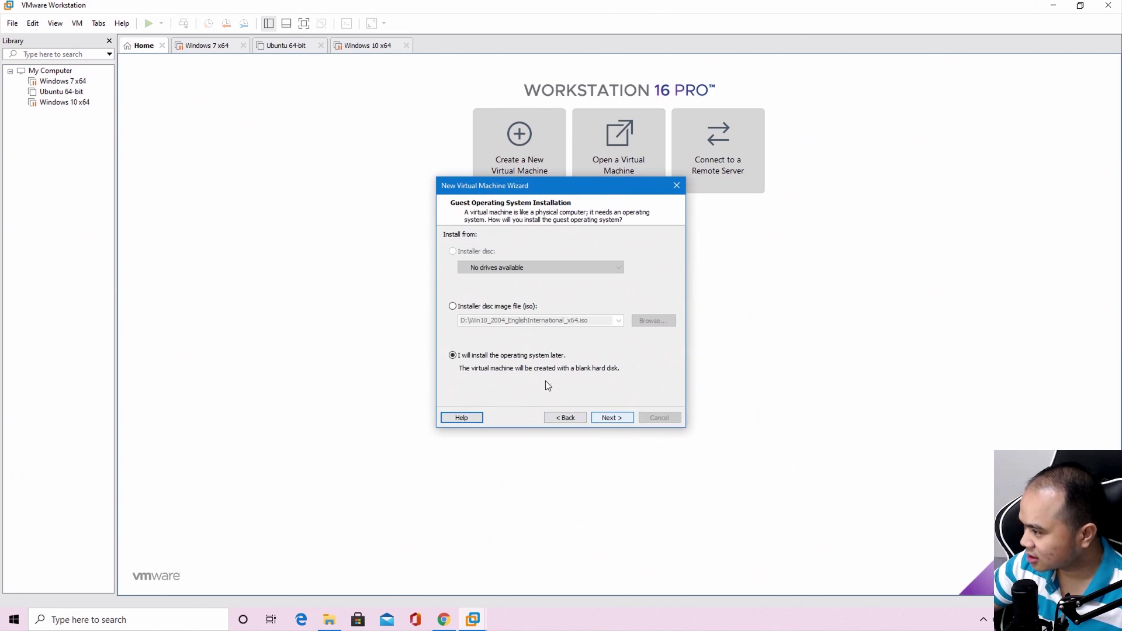
left_click(611, 418)
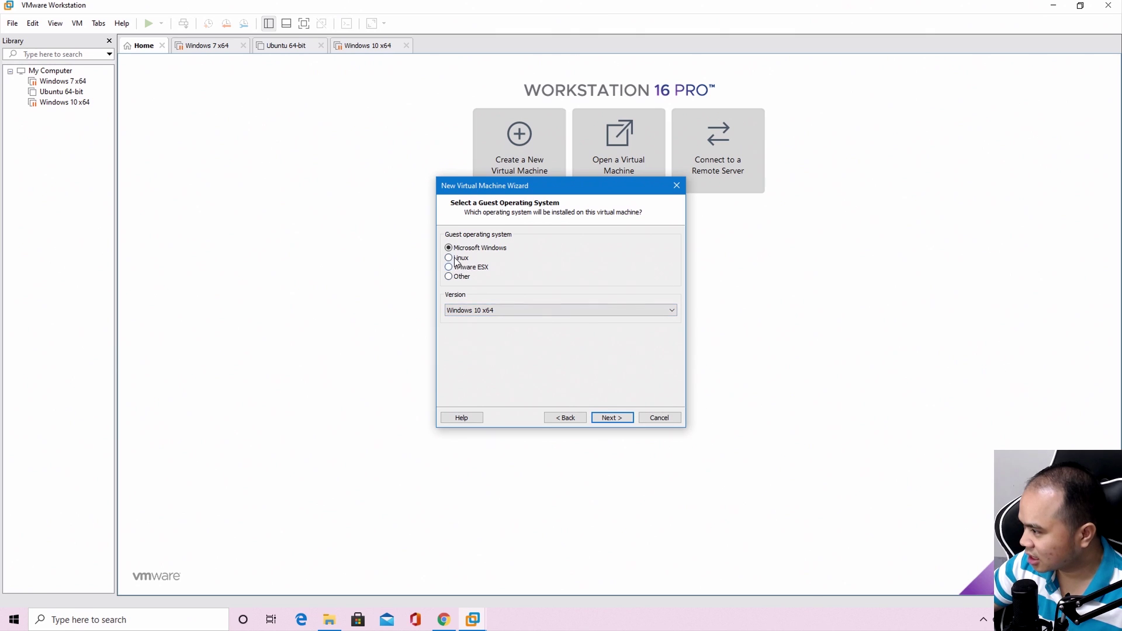
Set the Linux guest version to Other Linux 5.x and later kernel 64-bit
left_click(572, 307)
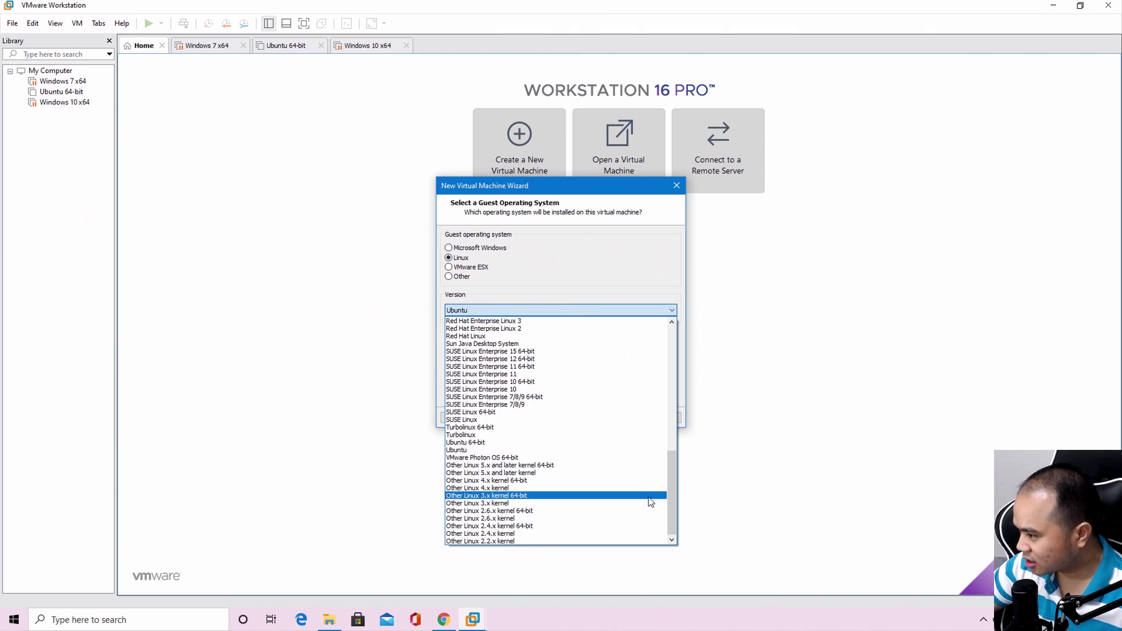
left_click_drag(672, 471, 674, 505)
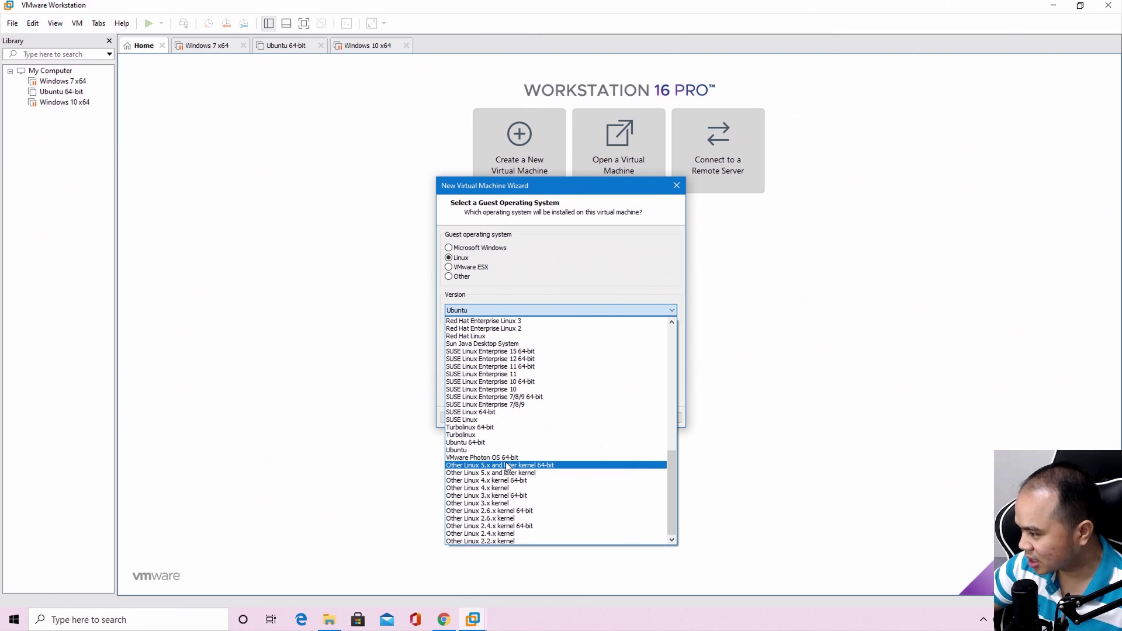
left_click(508, 466)
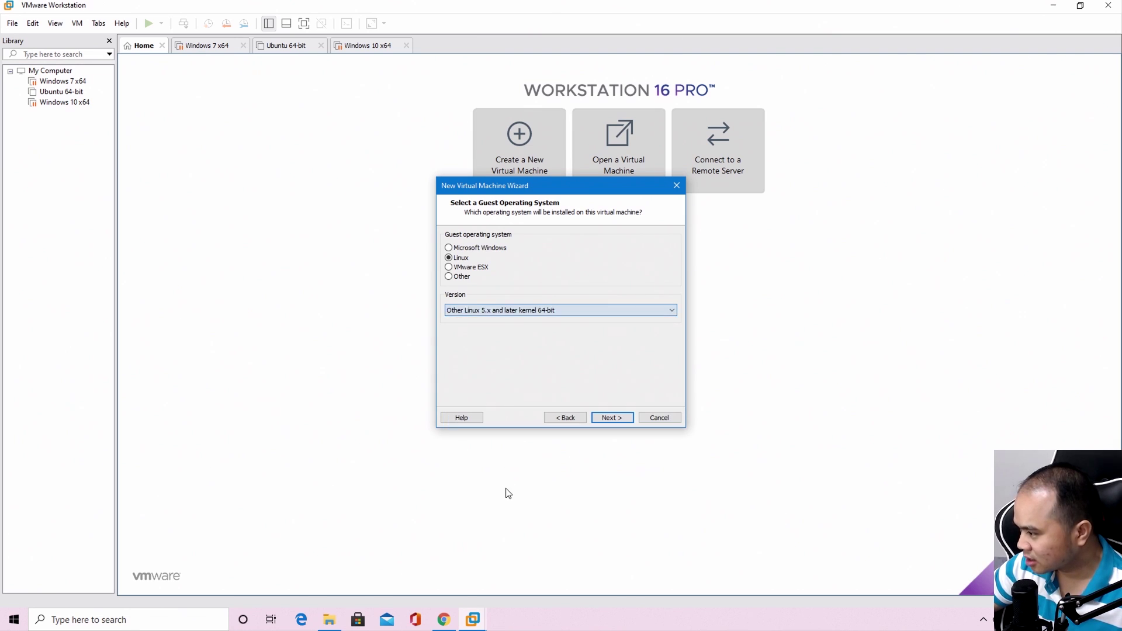
Browse for a new VM location inside the VM folder on SOFTWARE (E:)
left_click(622, 419)
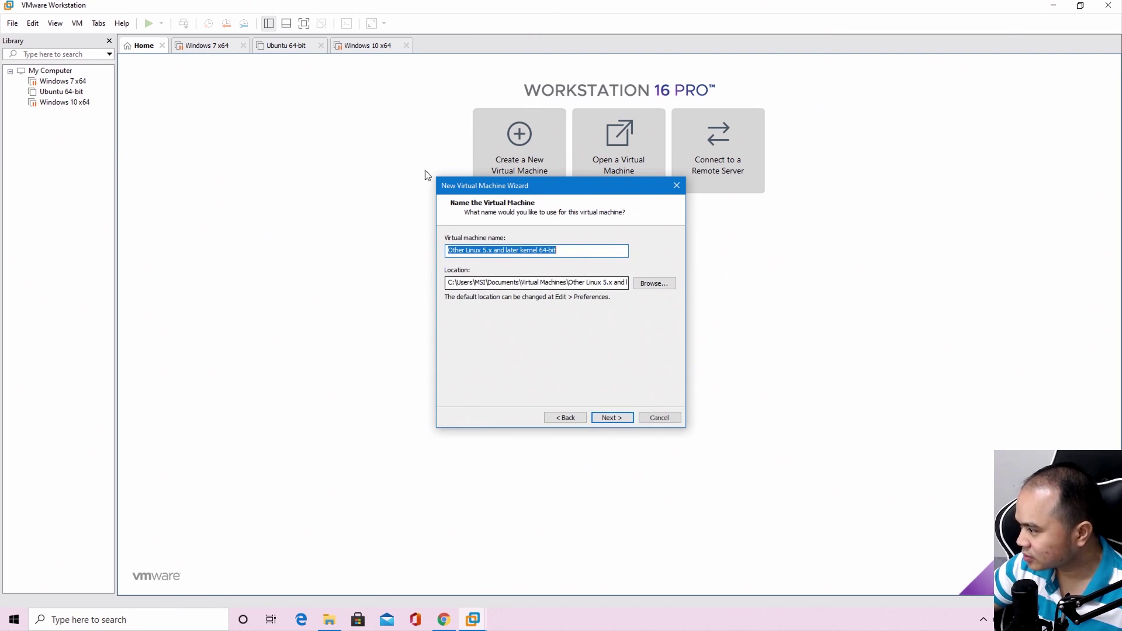
left_click(655, 284)
scroll(614, 327, "down", 2)
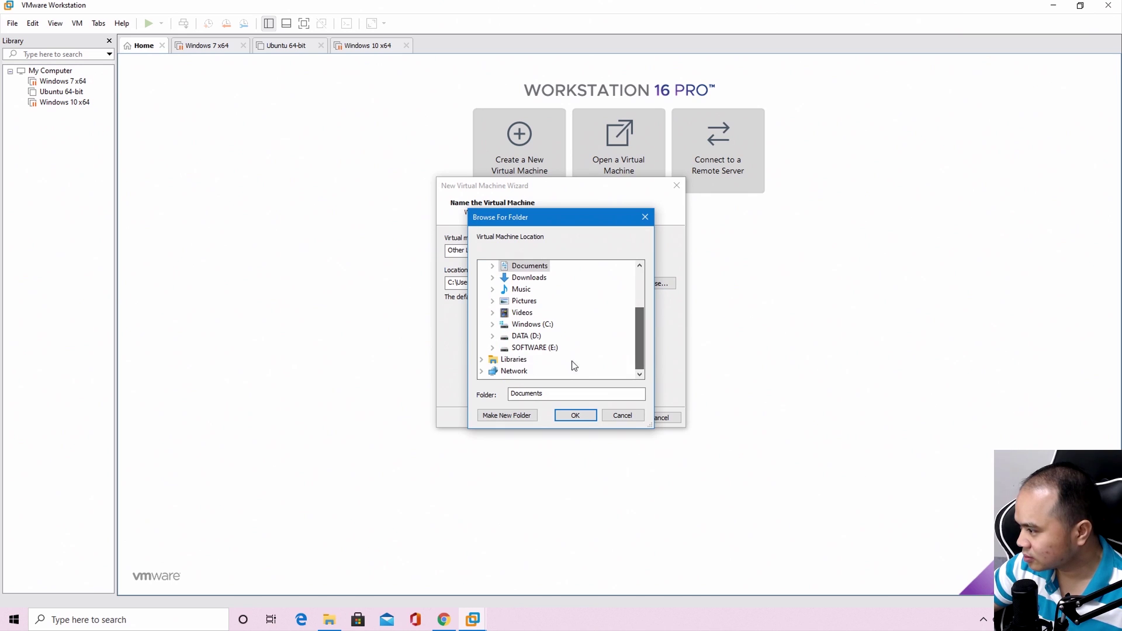
double_click(533, 347)
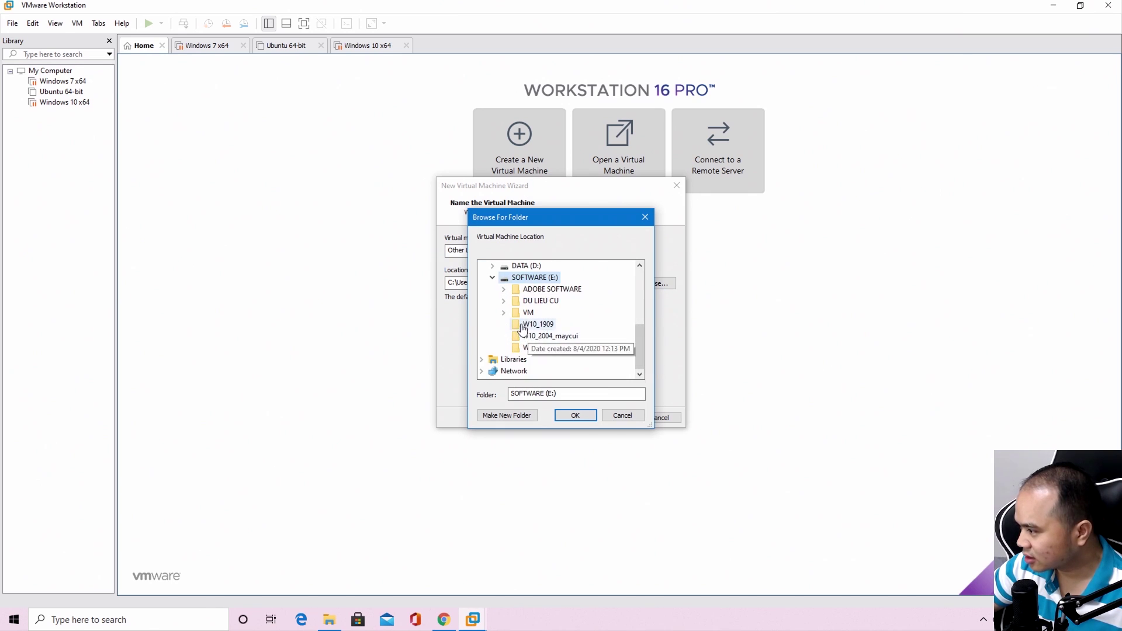
double_click(528, 313)
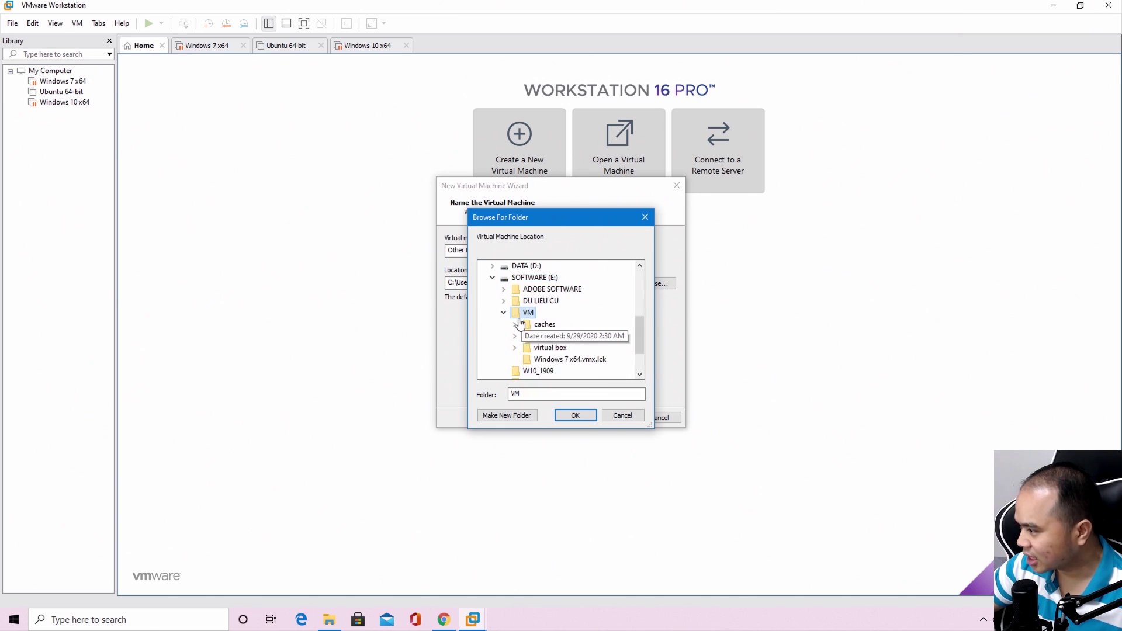
Create a 'Linux Mint' folder there and use it as the VM location
left_click(505, 414)
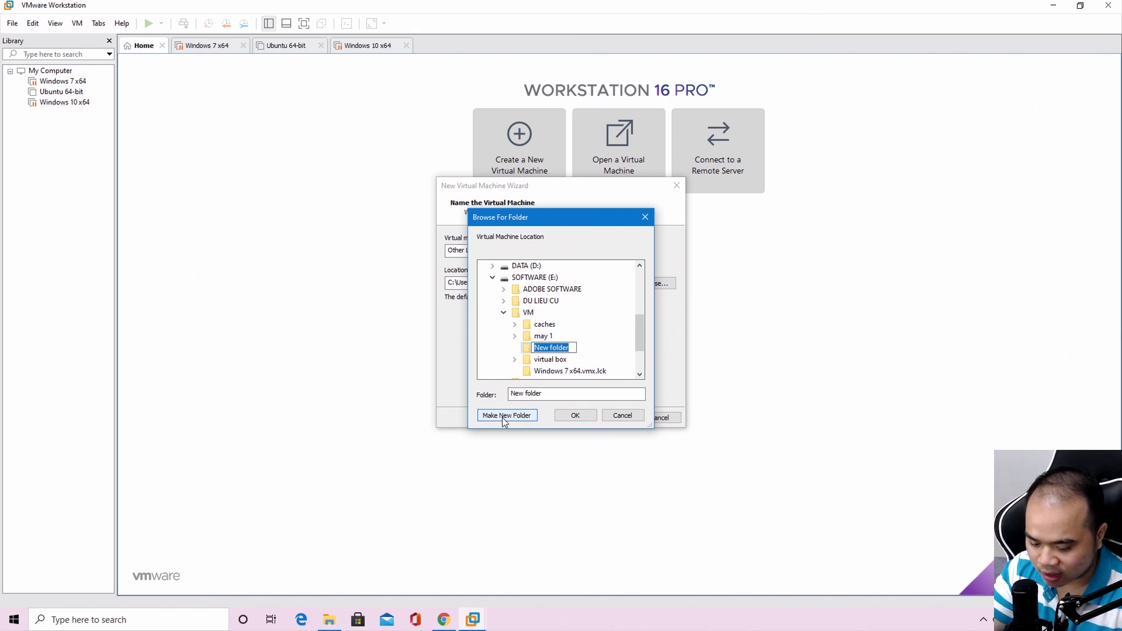
type("L")
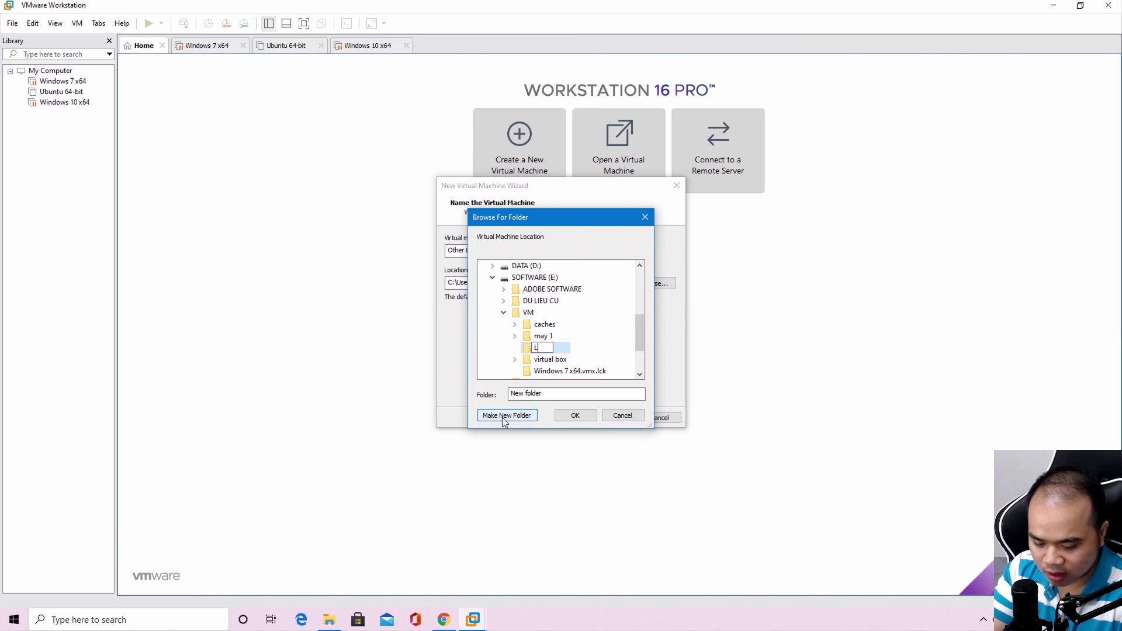
type("inux Mint")
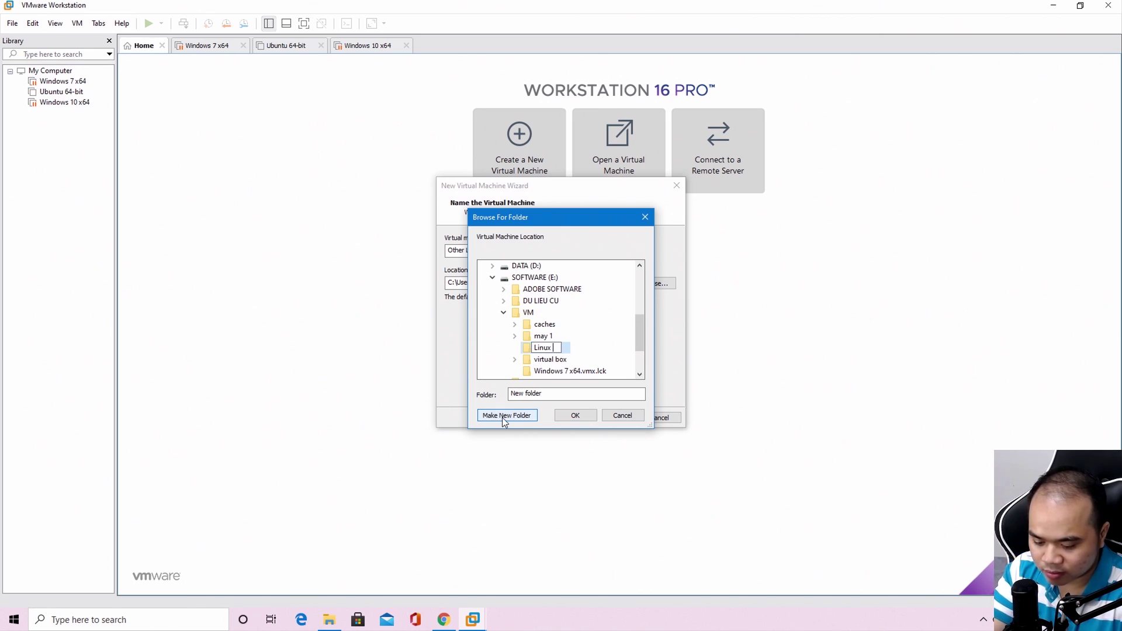
left_click(530, 350)
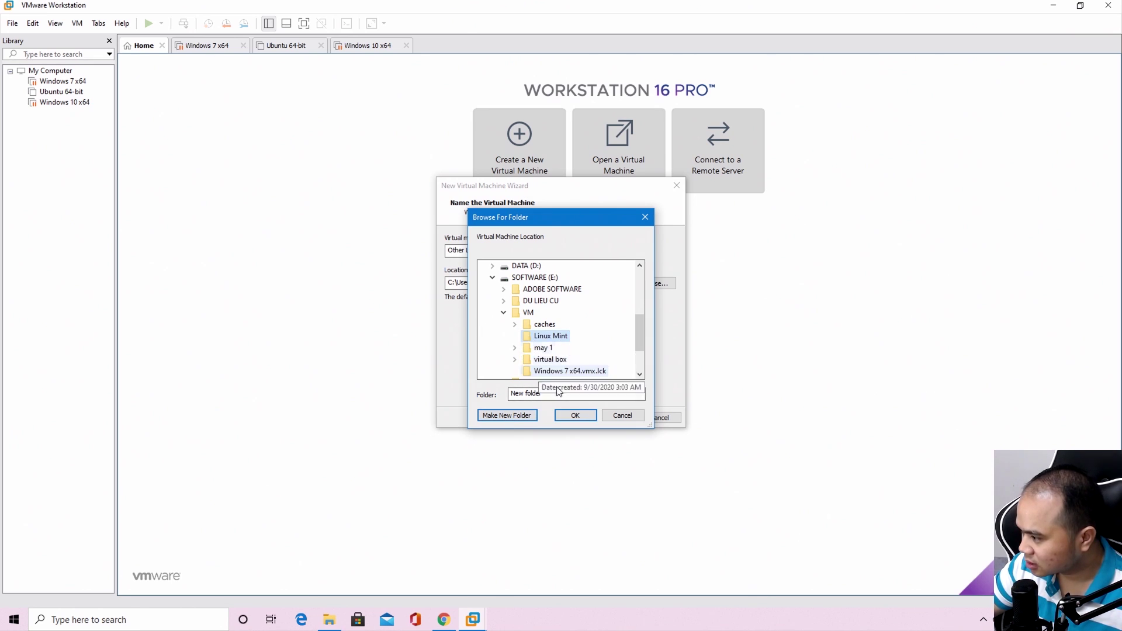
left_click(586, 418)
left_click(617, 419)
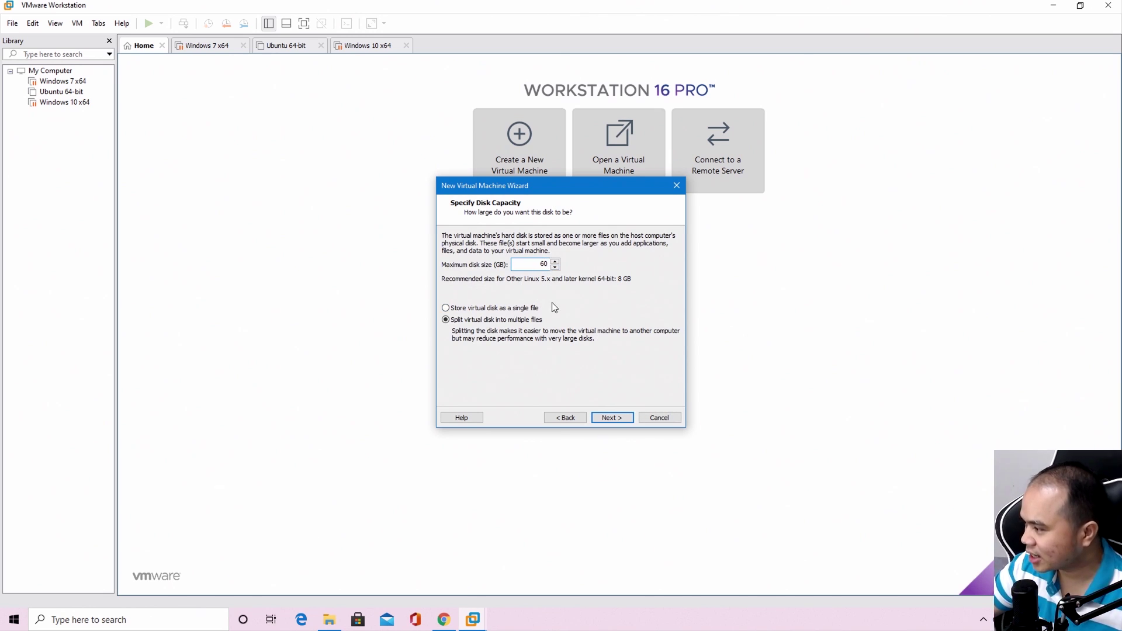
Store the 60 GB virtual disk as a single file
left_click(501, 309)
left_click(616, 418)
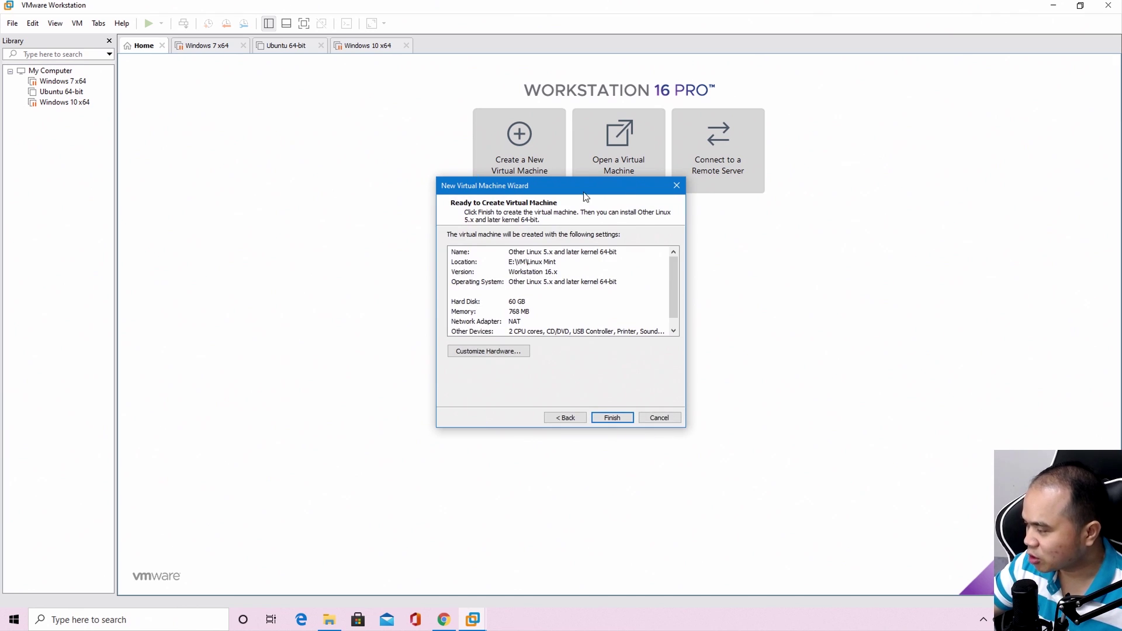
left_click(502, 351)
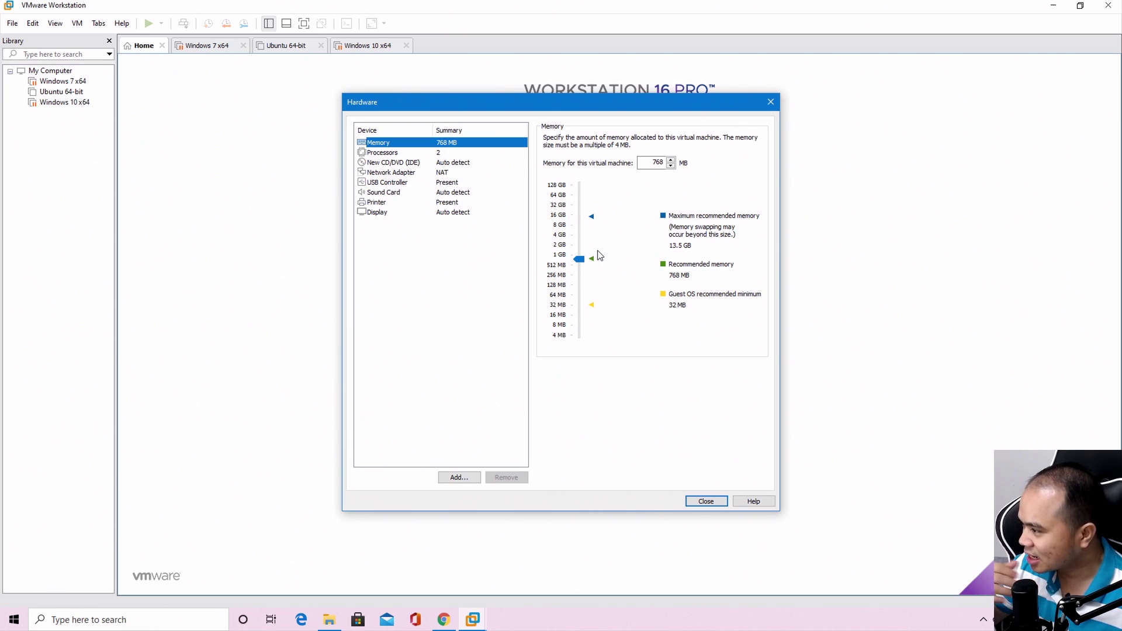
Point the CD/DVD drive at linuxmint-20-xfce-64bit.iso from Downloads and create the machine
left_click(451, 153)
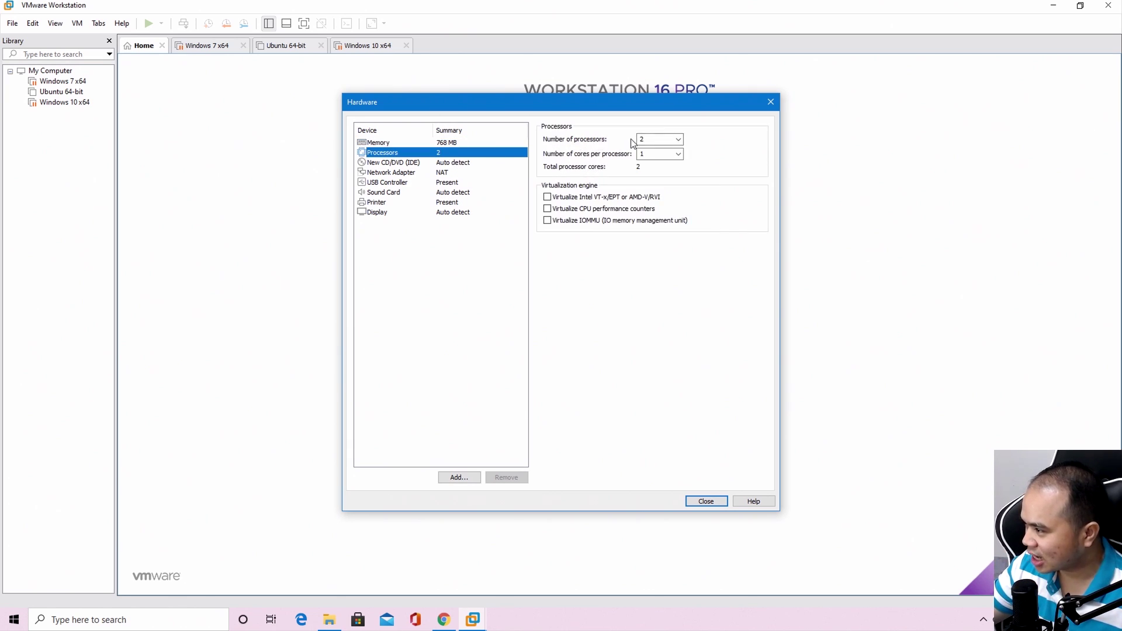
left_click(439, 163)
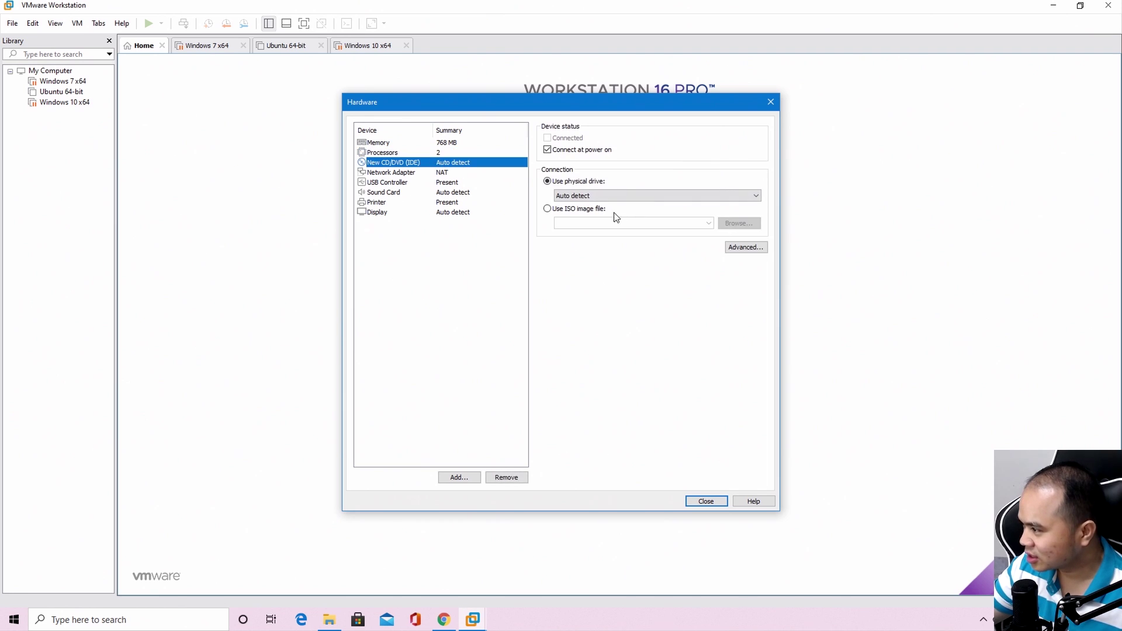
left_click(555, 210)
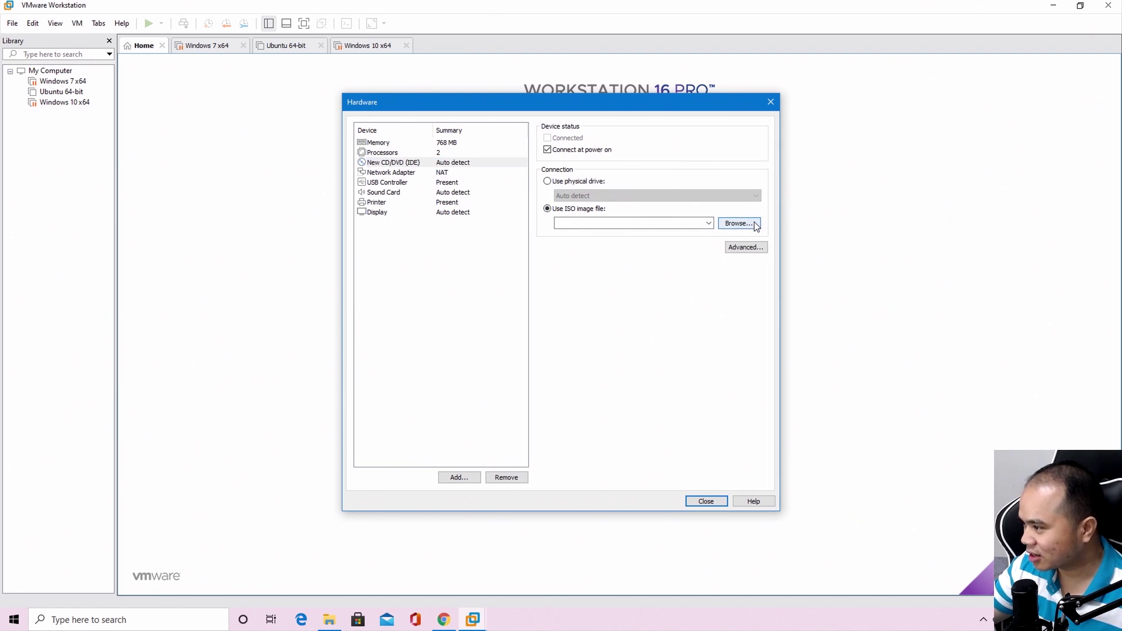
left_click(754, 223)
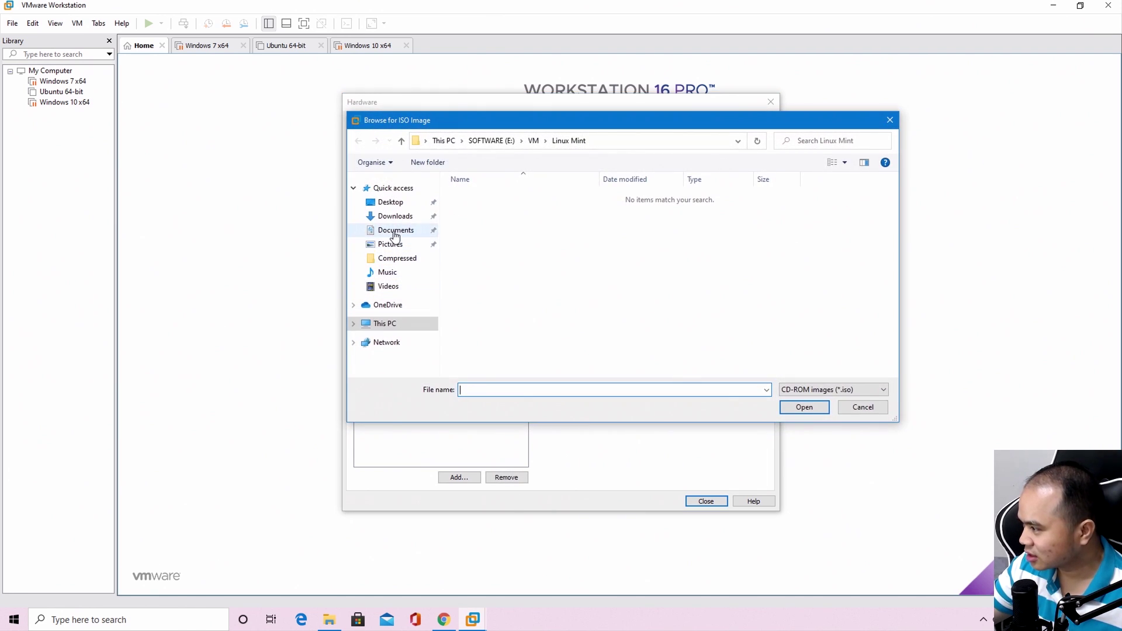
left_click(396, 231)
left_click(397, 216)
double_click(514, 215)
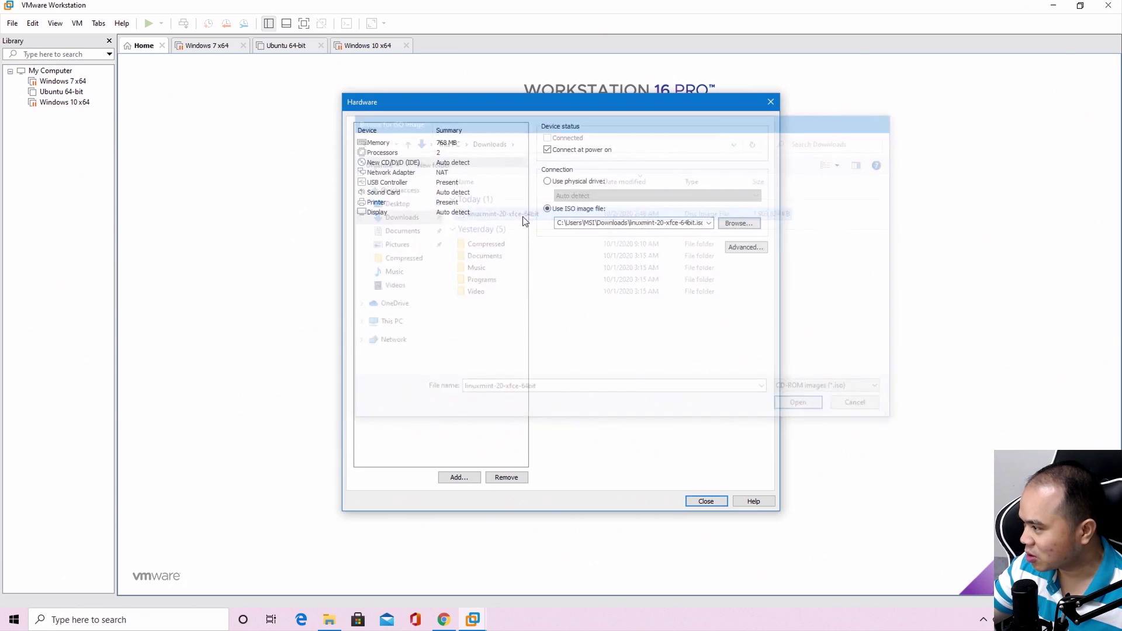
left_click(707, 501)
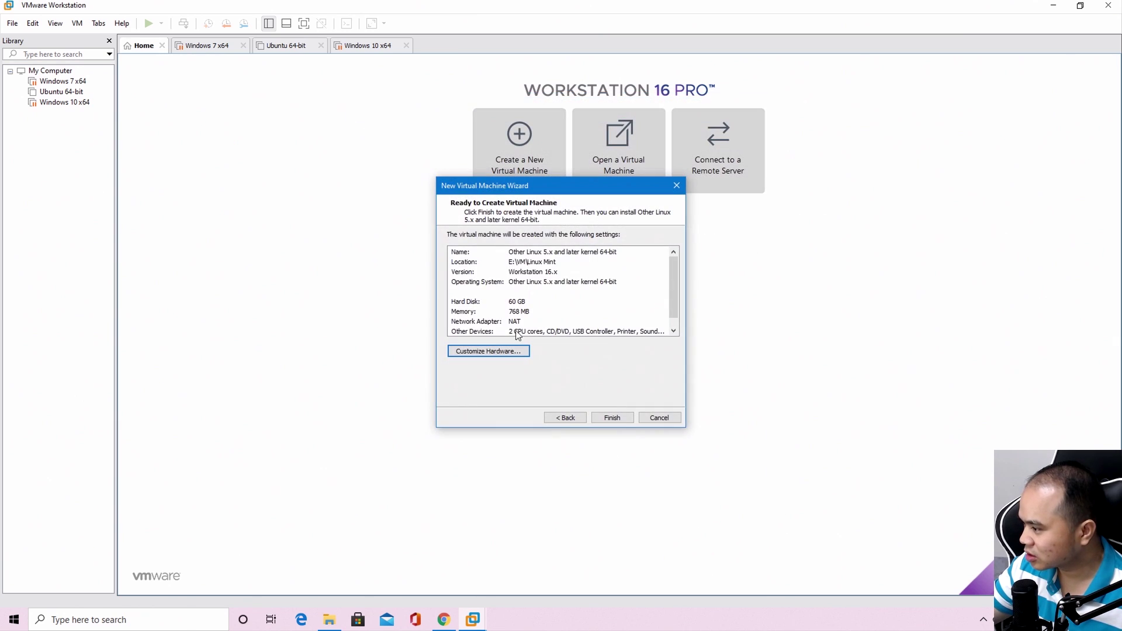
left_click(612, 417)
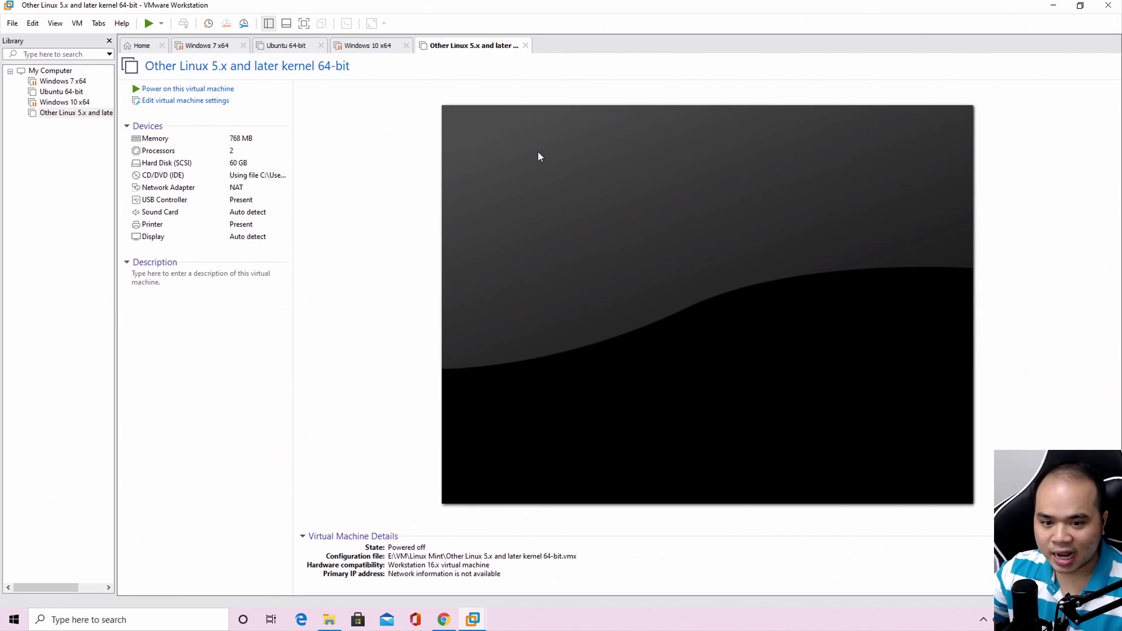
Power on the new VM and boot the Start Linux Mint entry from the ISO
left_click(185, 89)
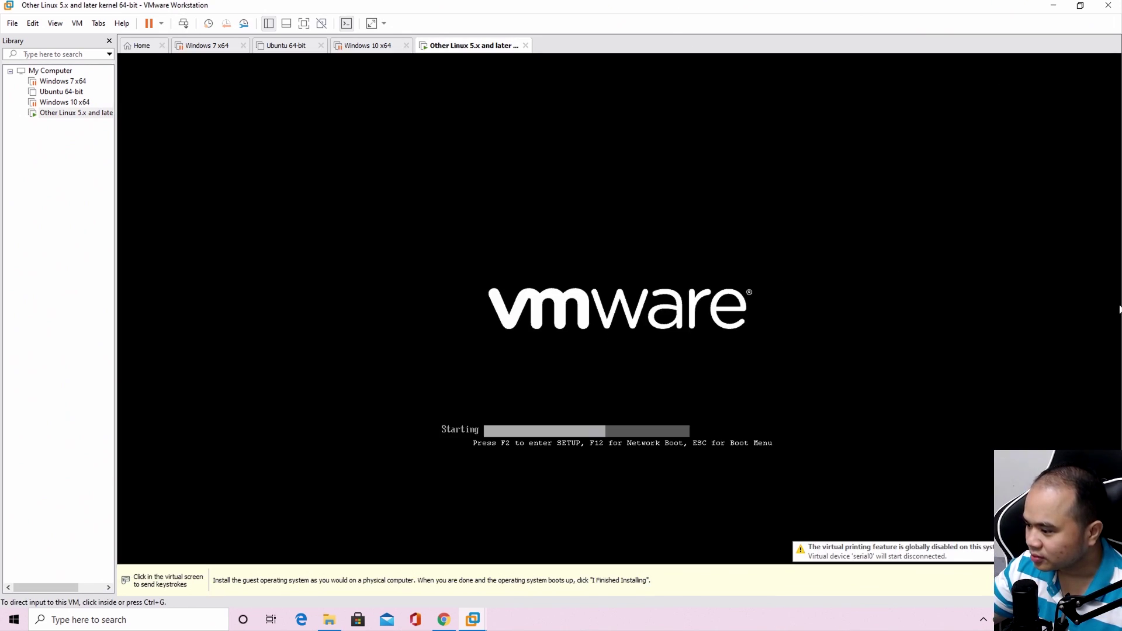
left_click(744, 377)
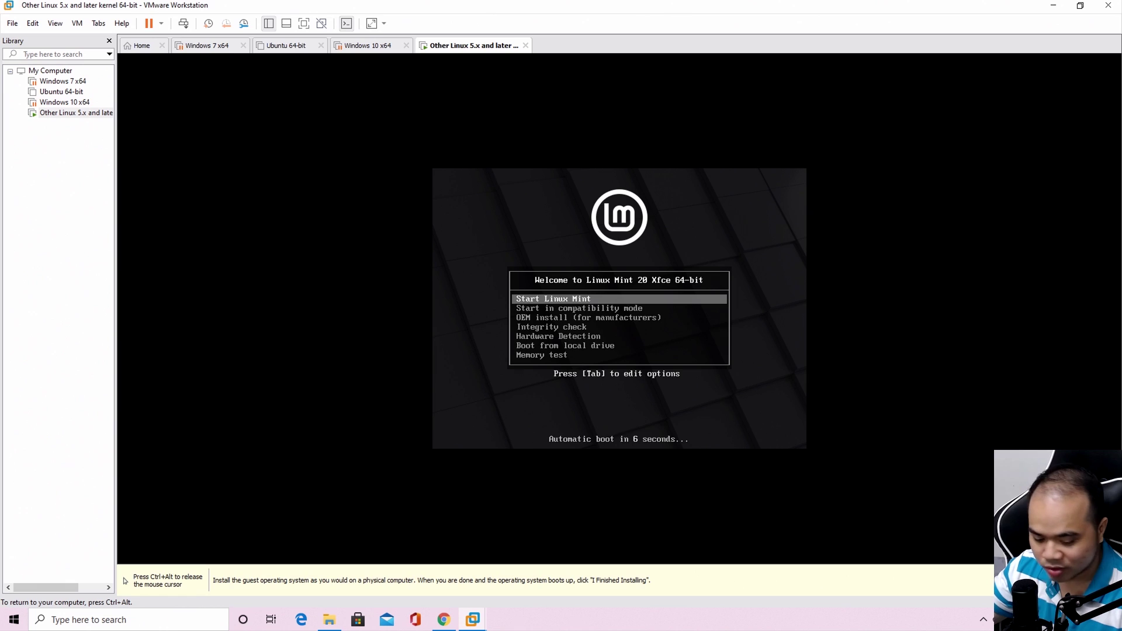
key("Return")
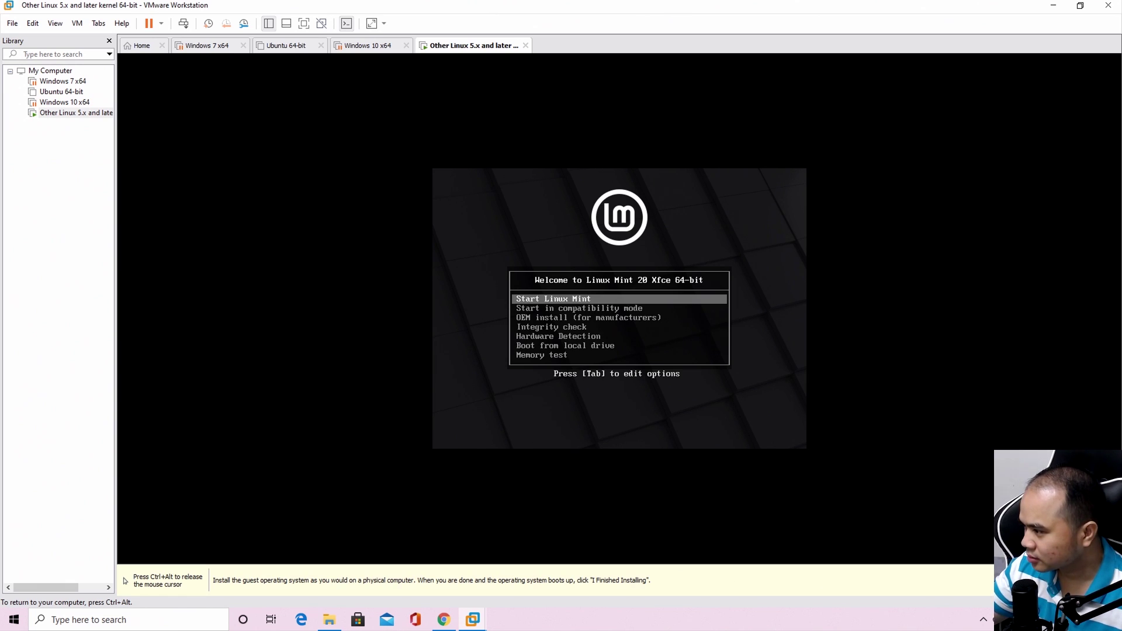
key("Return")
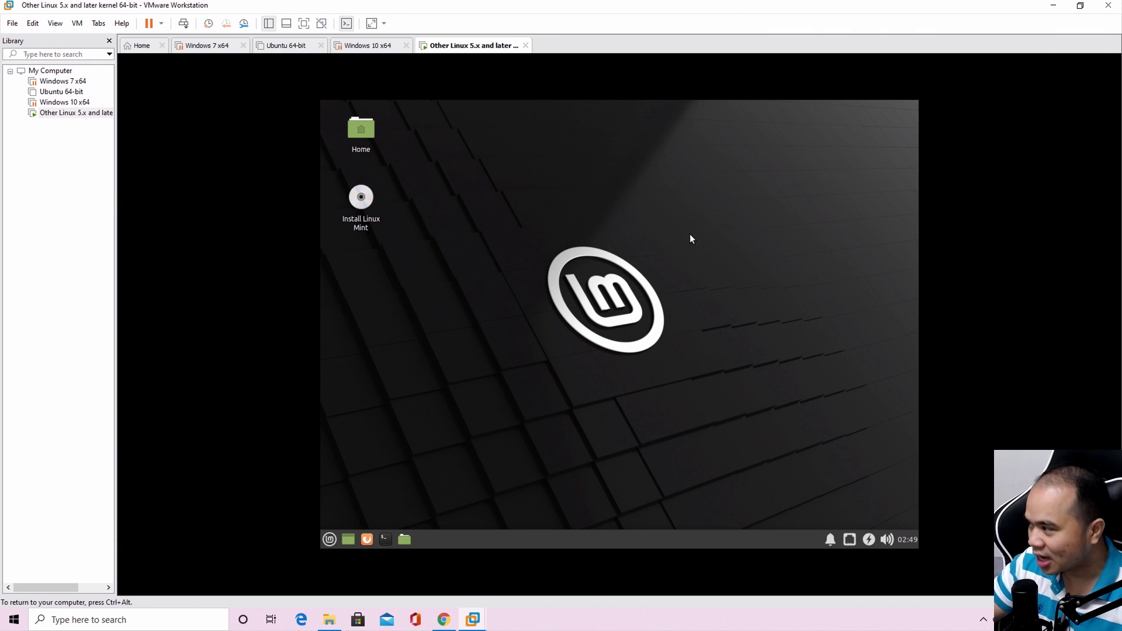
Launch Install Linux Mint on the live desktop and release the mouse with Ctrl+Alt
double_click(370, 221)
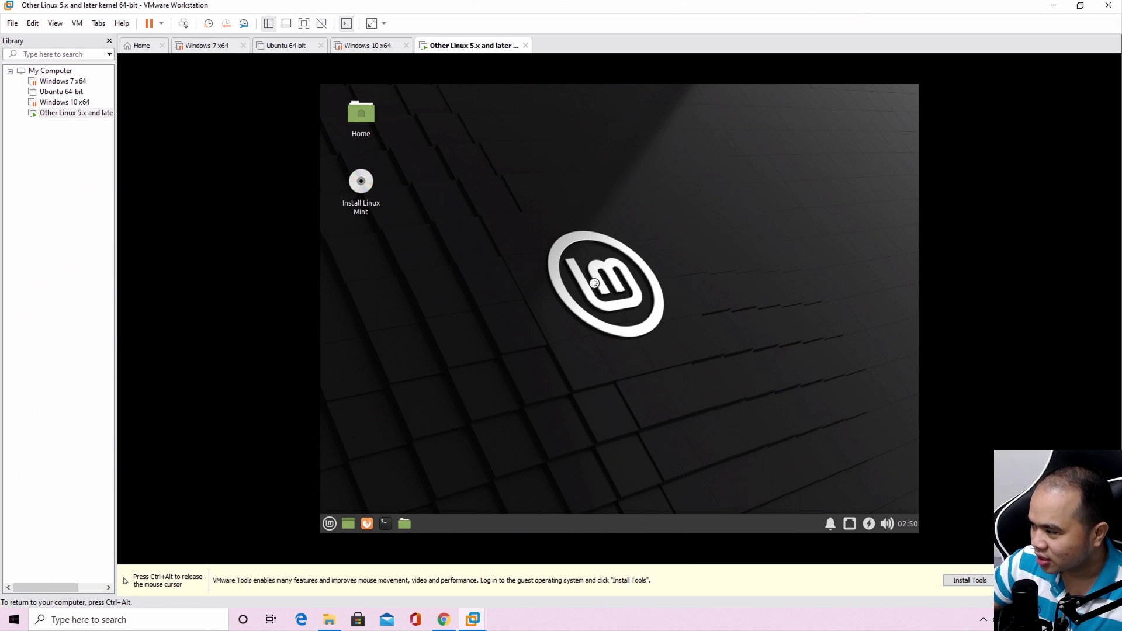
key("ctrl+alt")
left_click(331, 536)
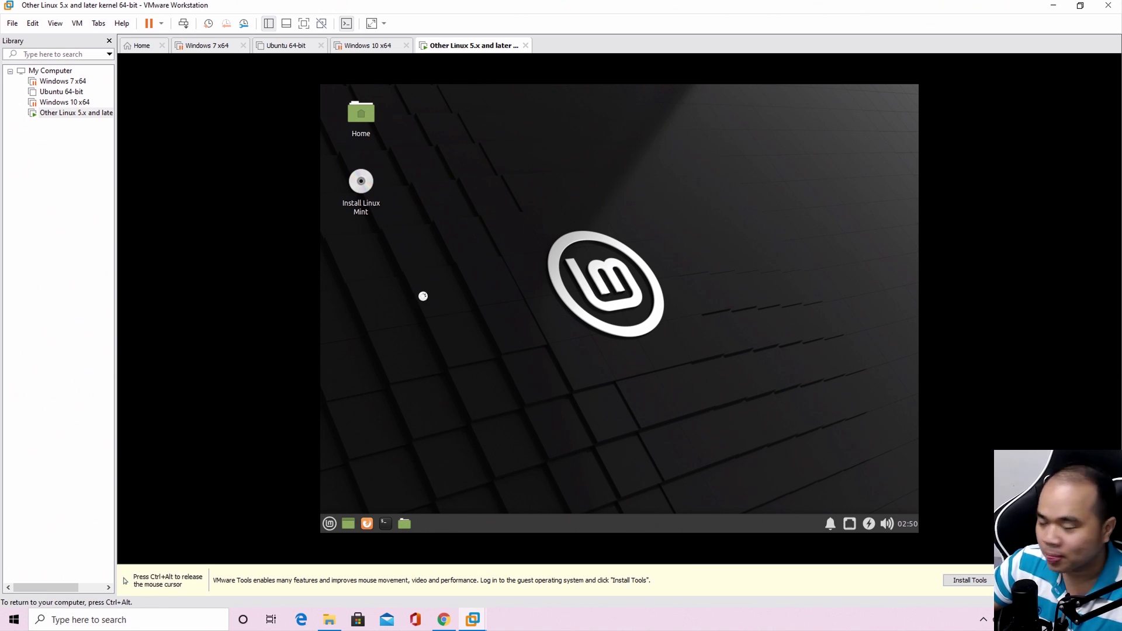
key("ctrl+alt")
Power off the Linux Mint virtual machine and confirm the shutdown
left_click(162, 24)
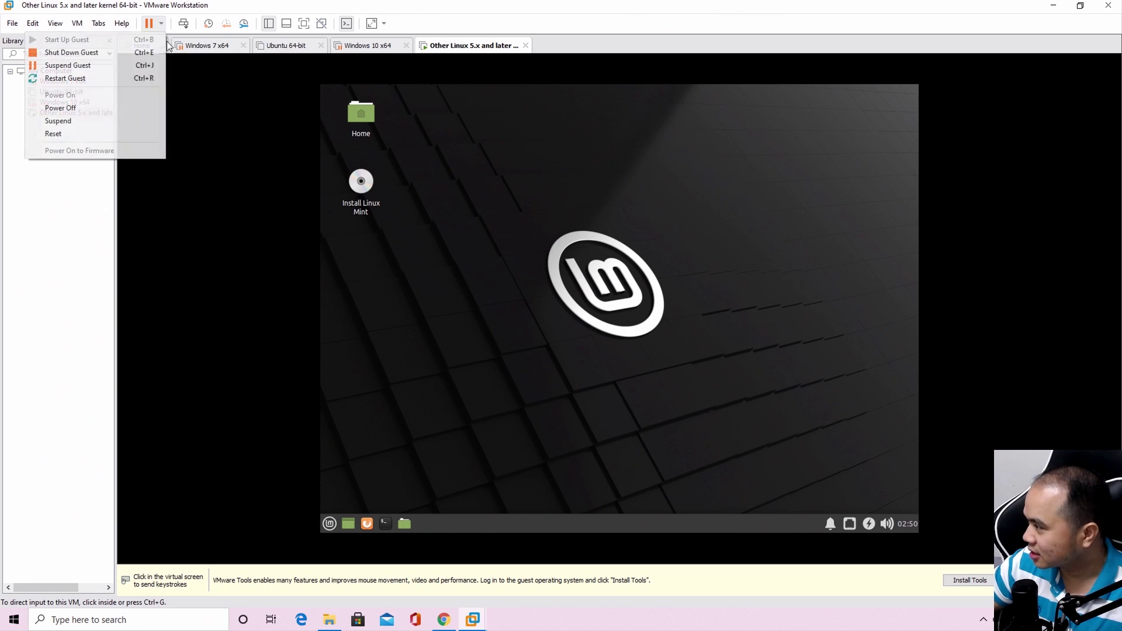
left_click(85, 109)
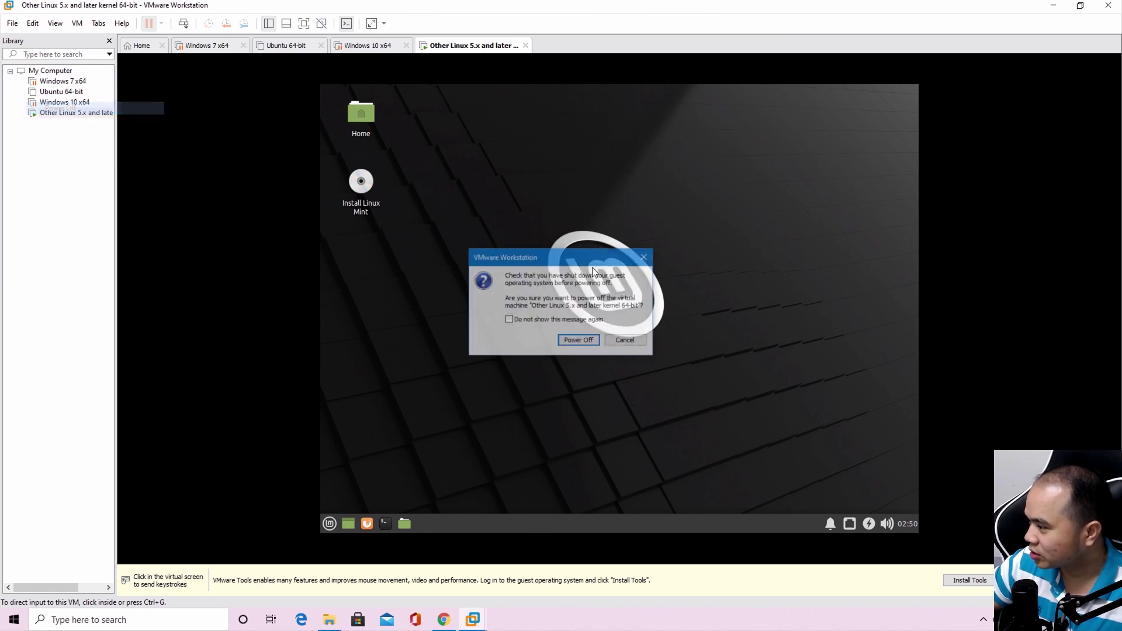
left_click(579, 339)
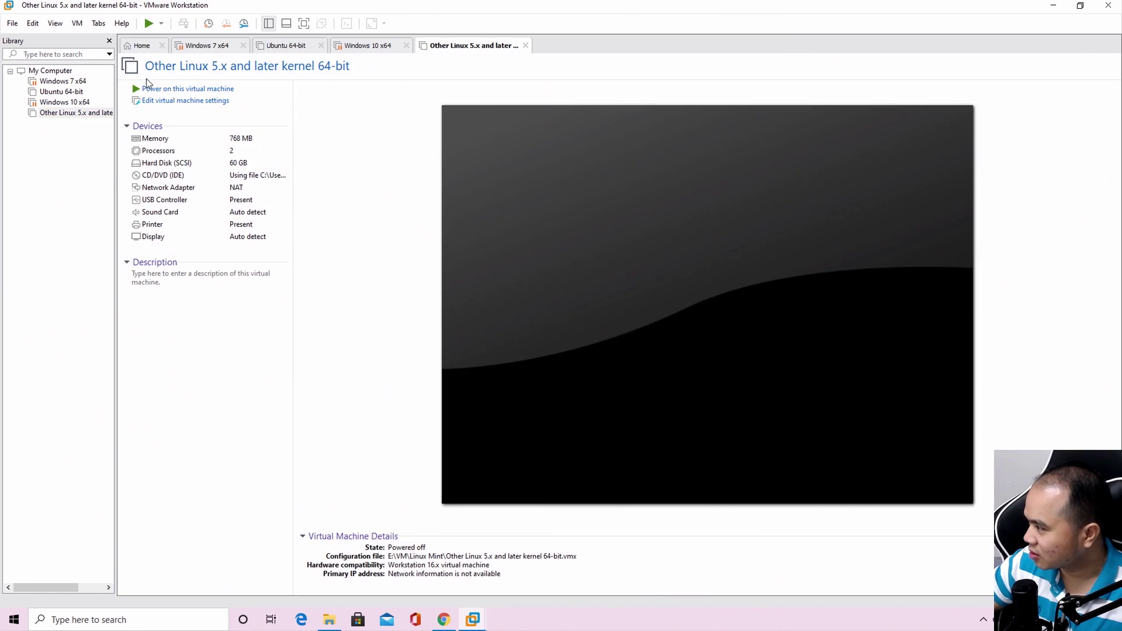
Raise the VM's memory from 768 MB to 2048 MB and save the settings
double_click(180, 148)
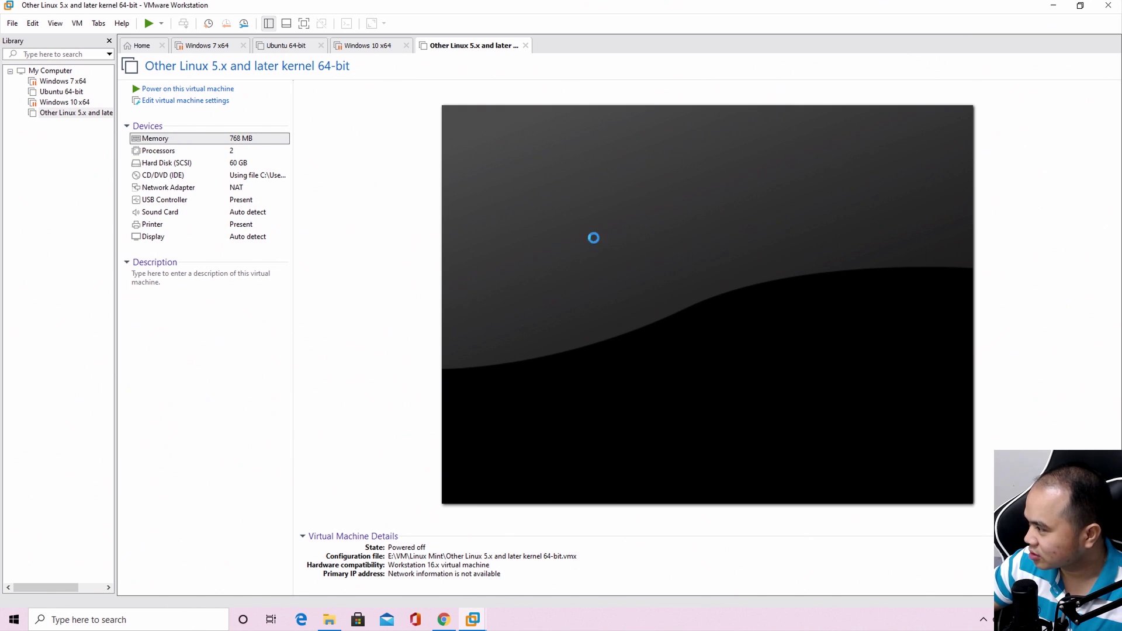
double_click(665, 168)
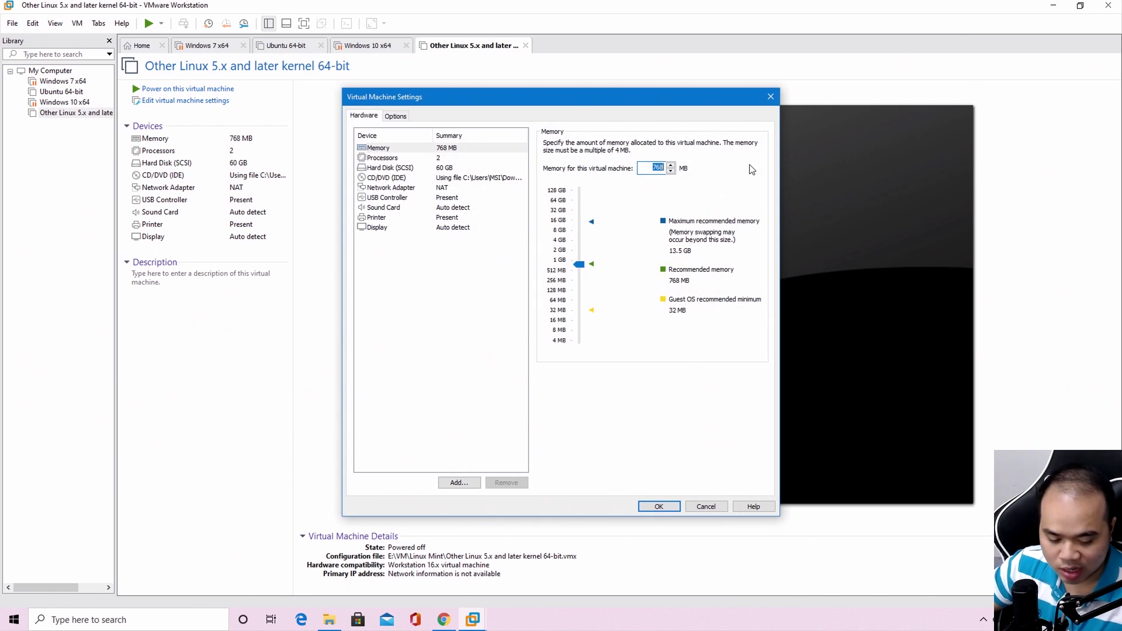
type("2048")
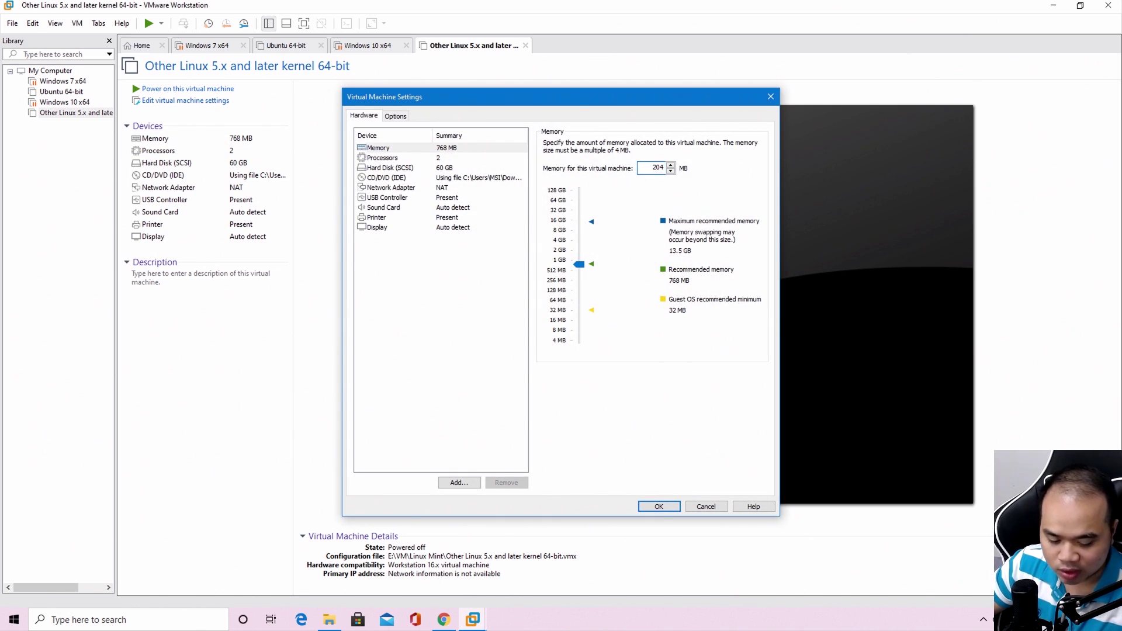
left_click(402, 158)
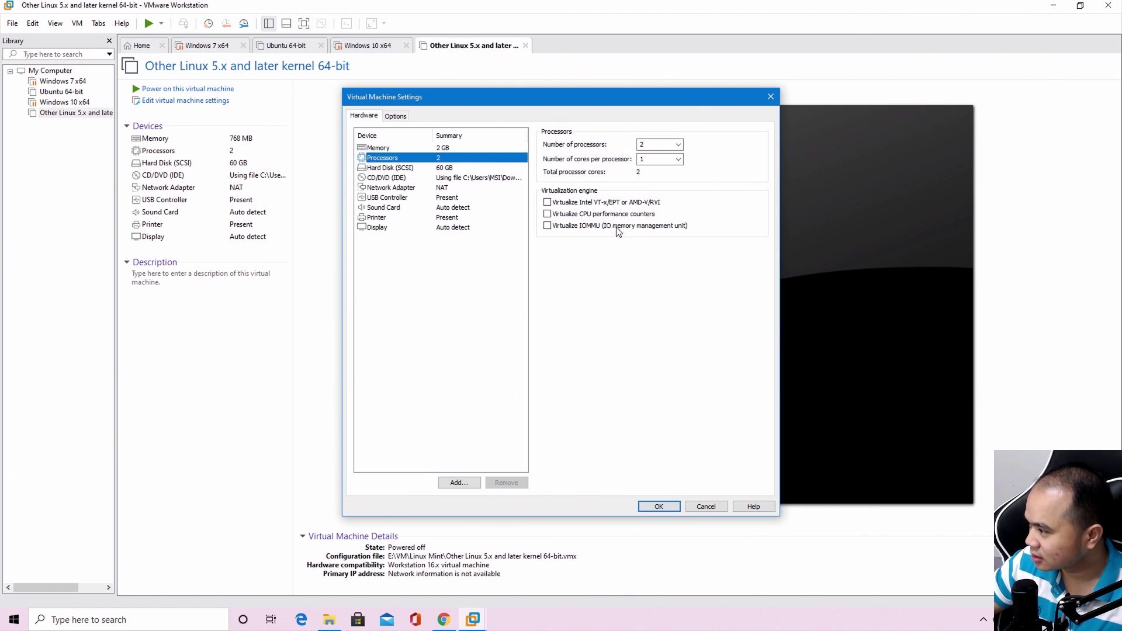
left_click(390, 168)
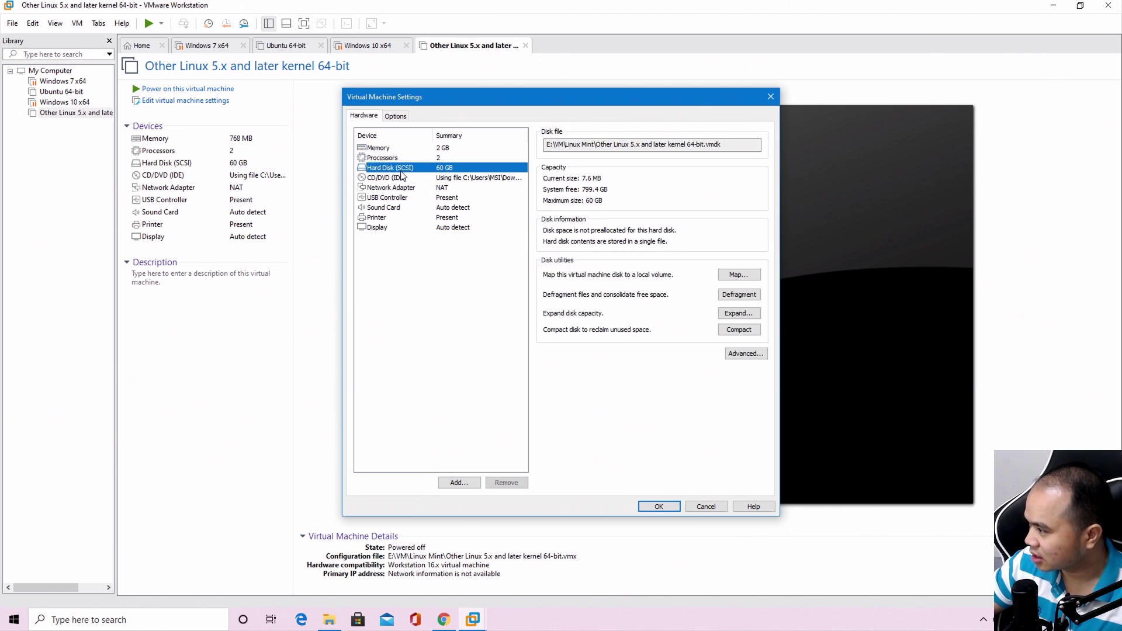
left_click(661, 508)
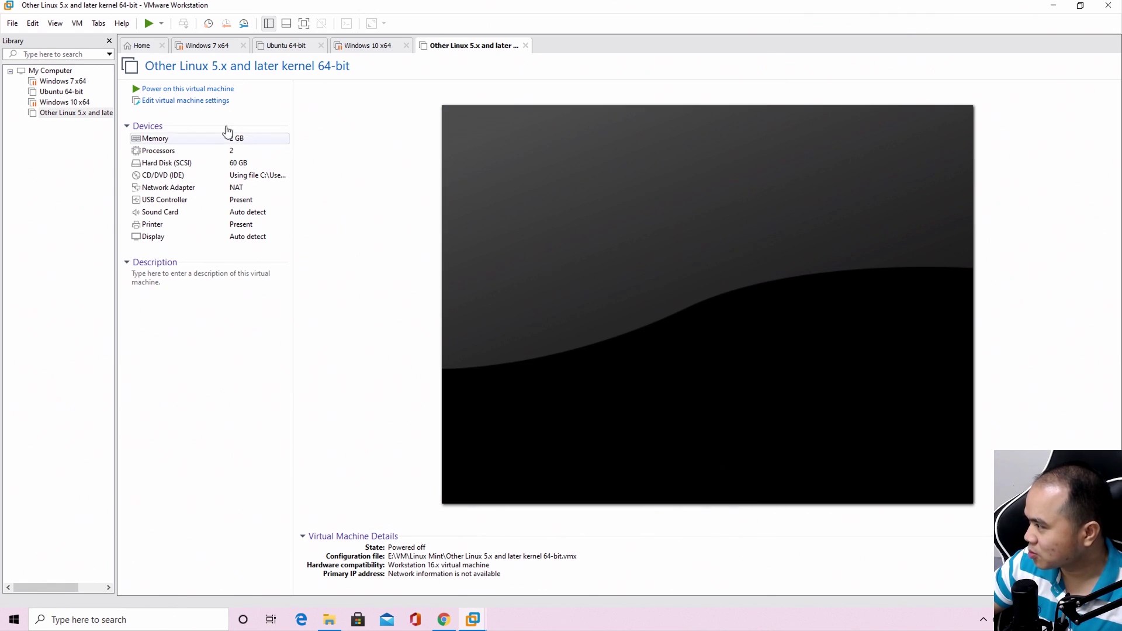
Power the VM back on, boot Start Linux Mint, and launch Install Linux Mint from the desktop
left_click(650, 207)
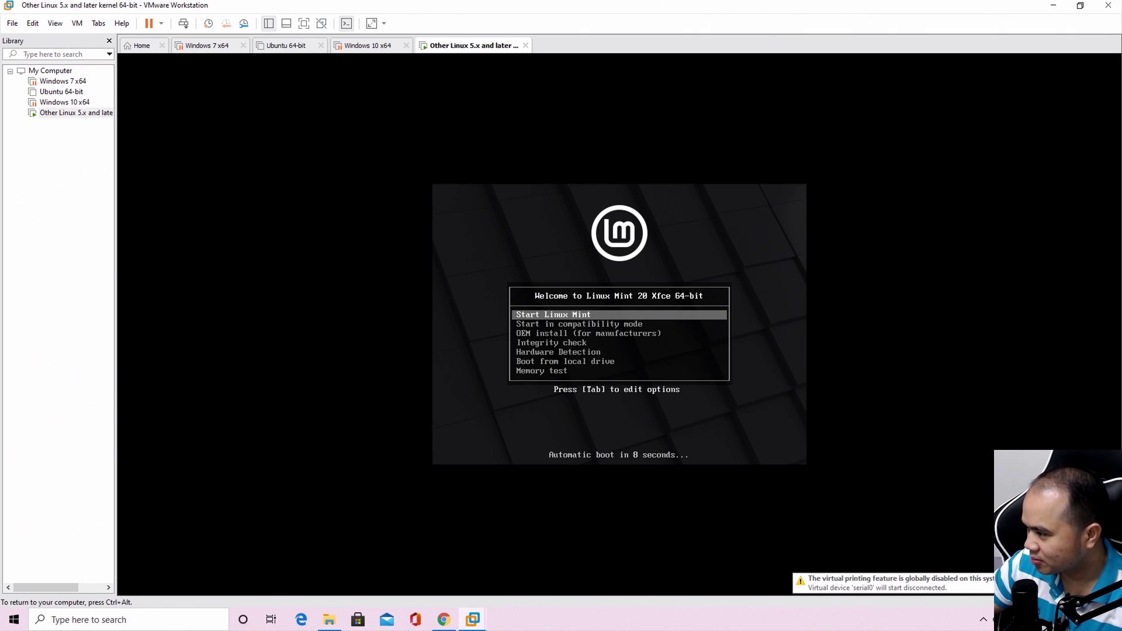
key("Up")
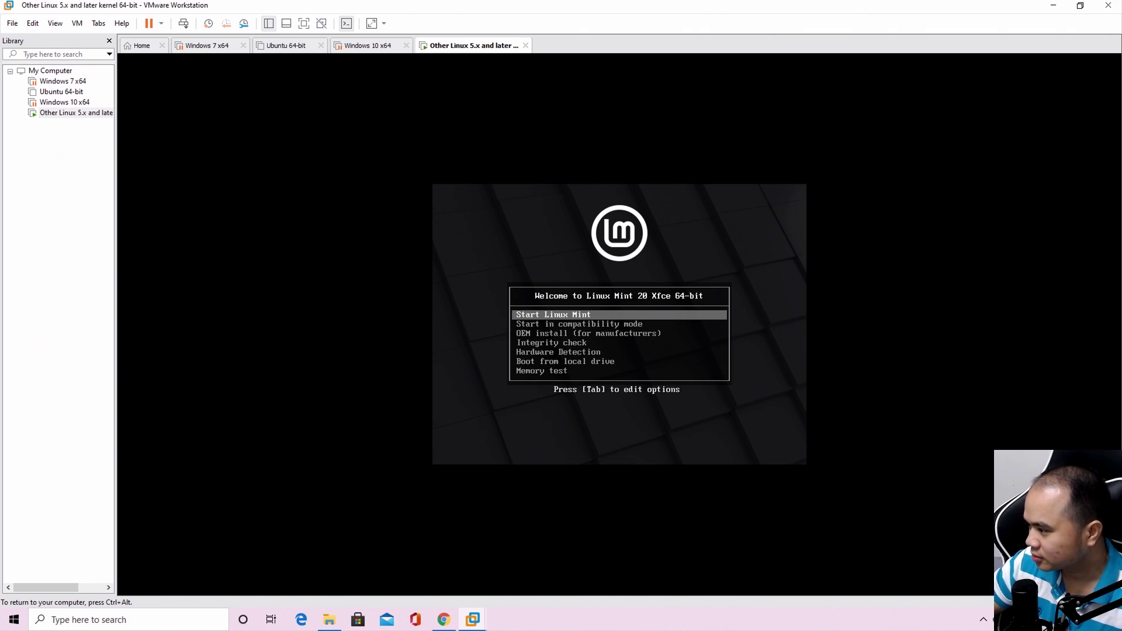
key("Return")
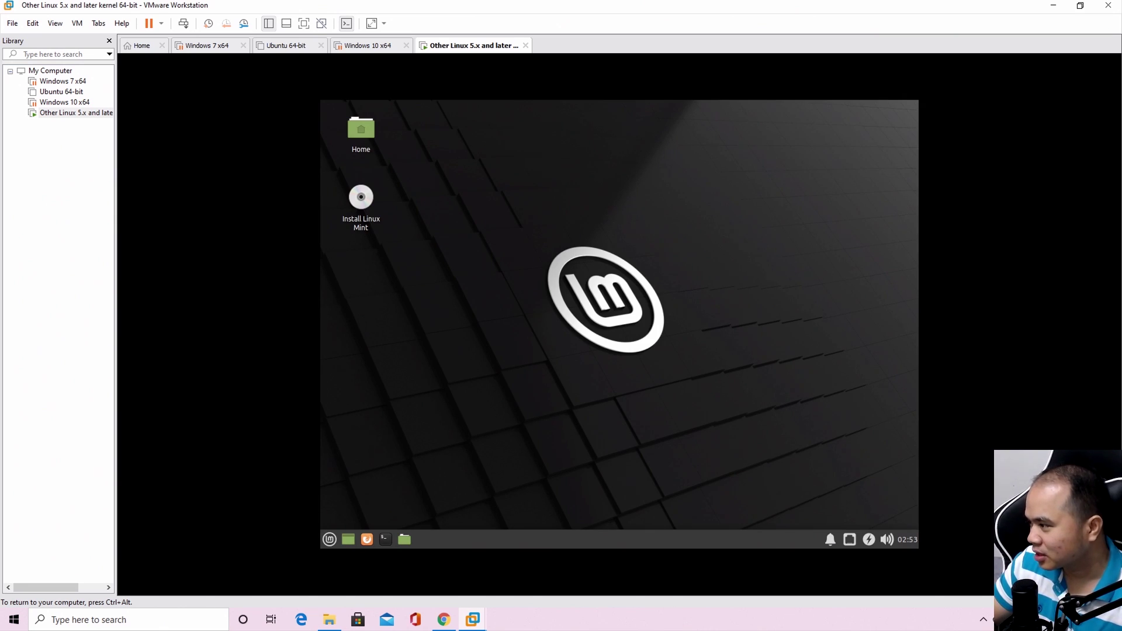
right_click(461, 226)
left_click(392, 274)
double_click(374, 217)
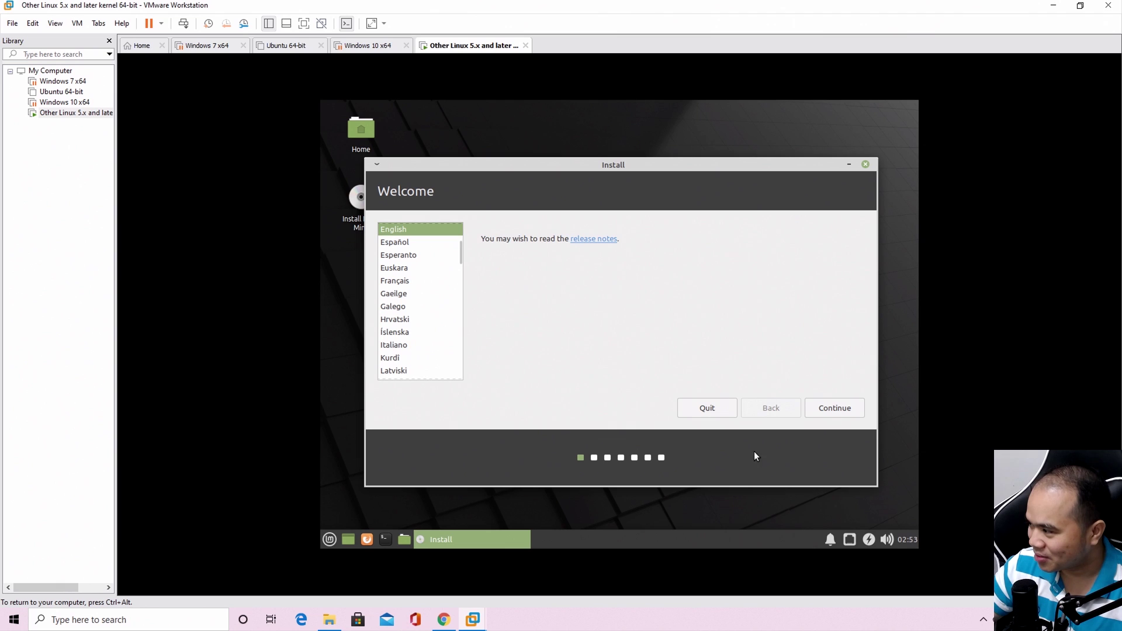
Keep English and the English (US) keyboard layout, and choose to install multimedia codecs
left_click(834, 409)
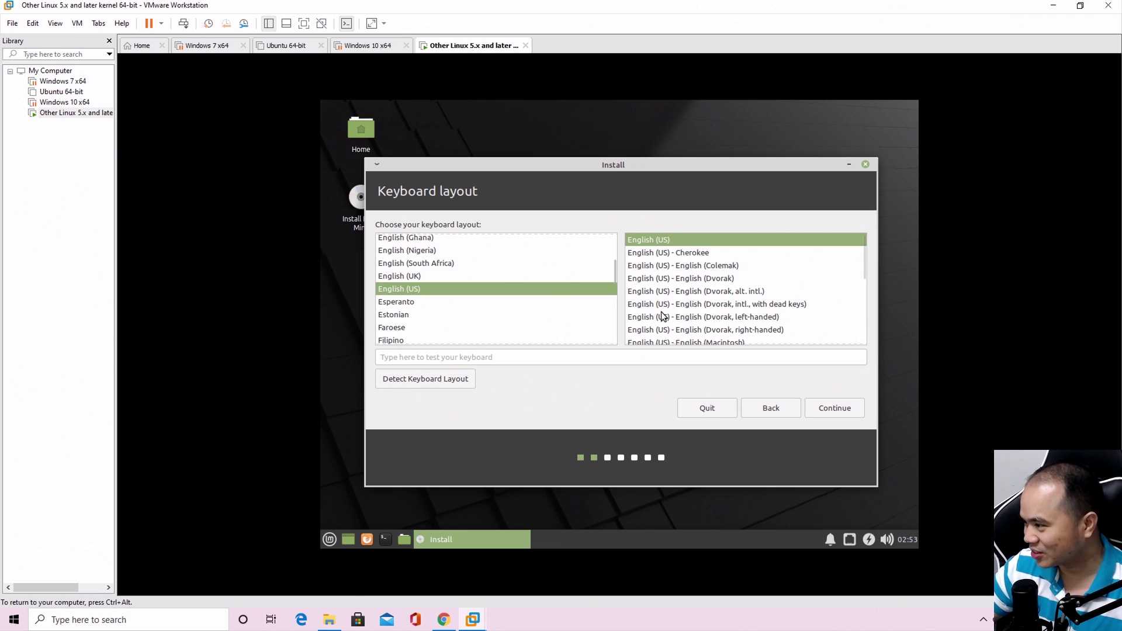
left_click(822, 408)
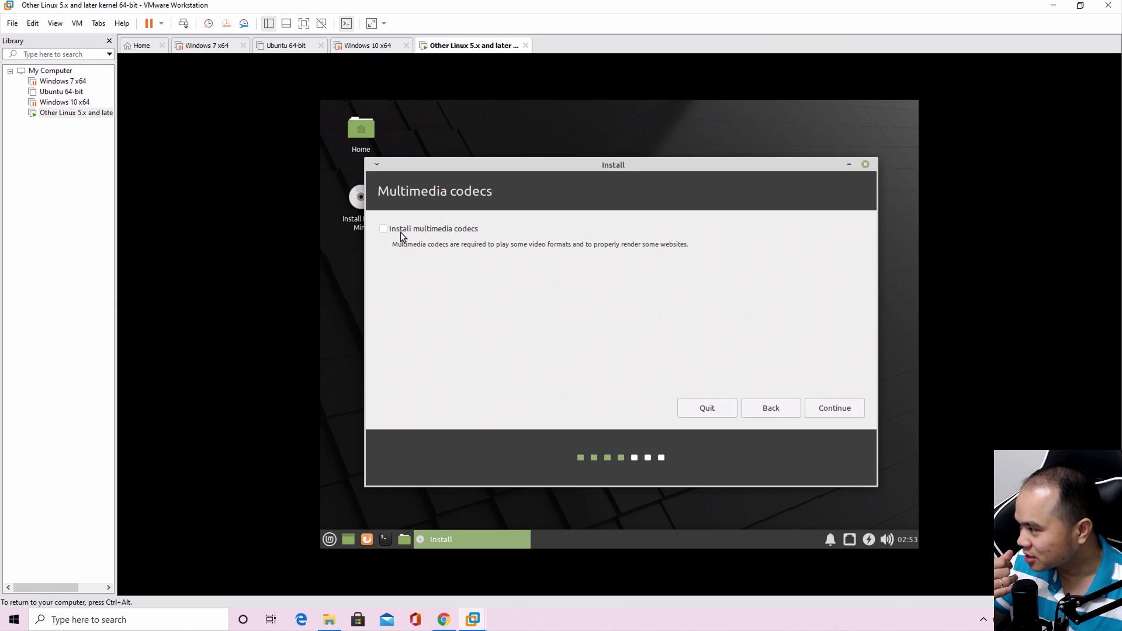
left_click(450, 229)
left_click(816, 412)
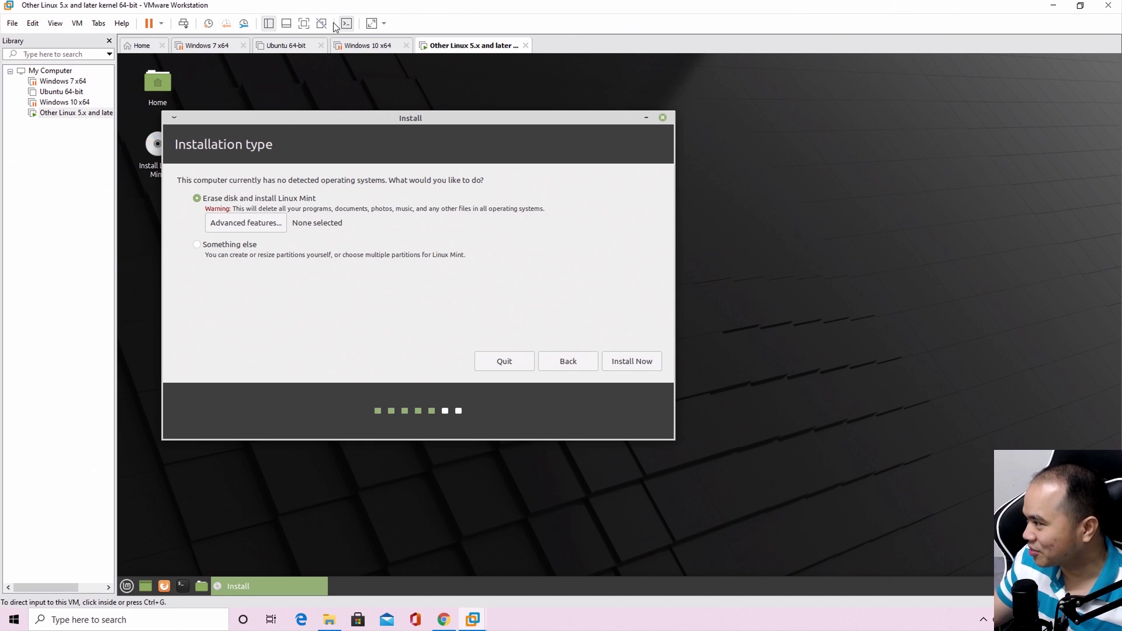
Switch the VM to full screen and install with Erase disk, confirming the partition changes
left_click(304, 24)
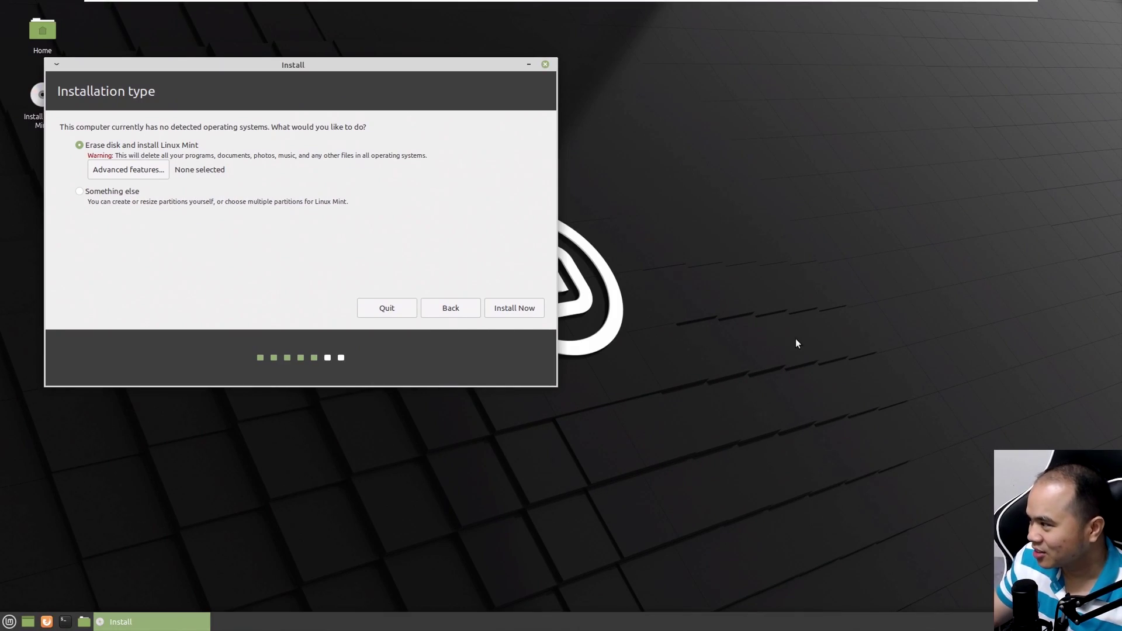
left_click_drag(377, 64, 491, 85)
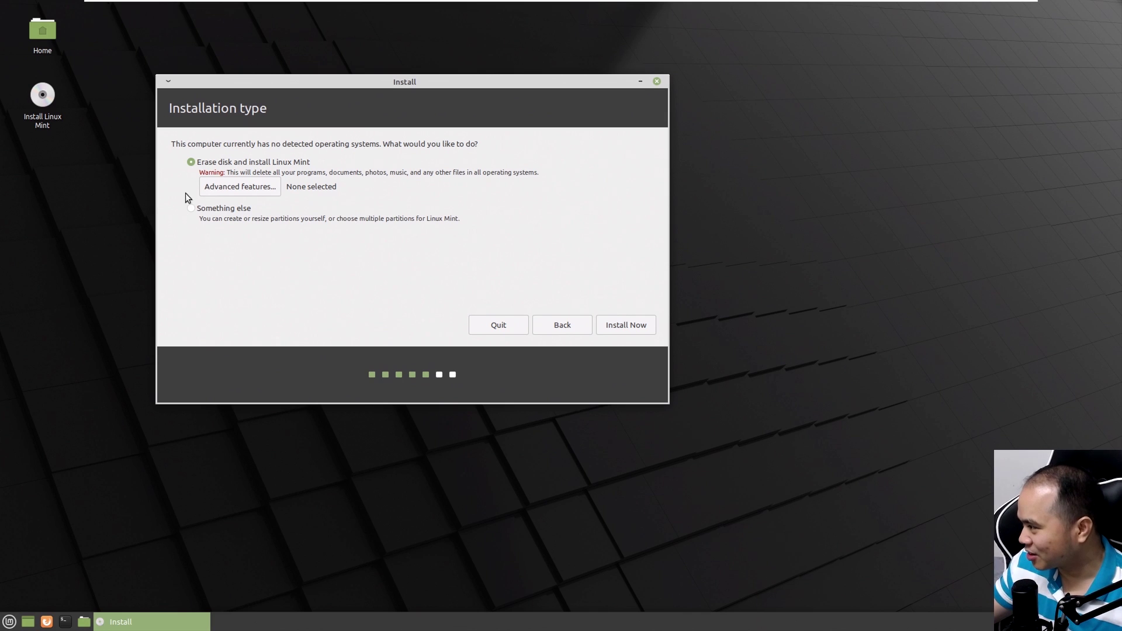
left_click(622, 323)
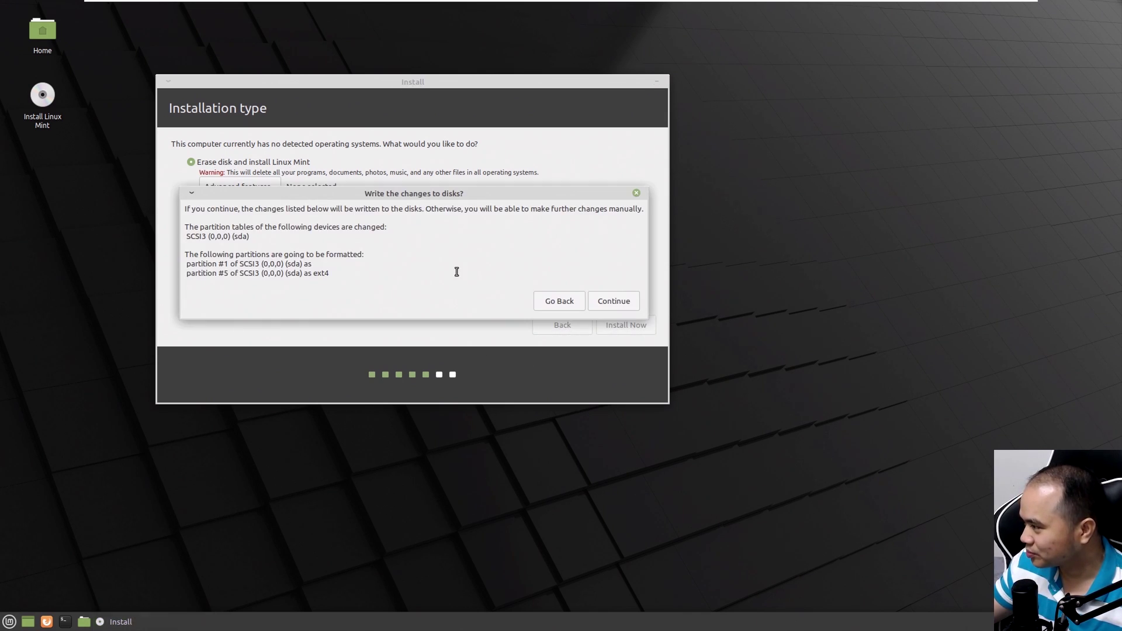
left_click(615, 304)
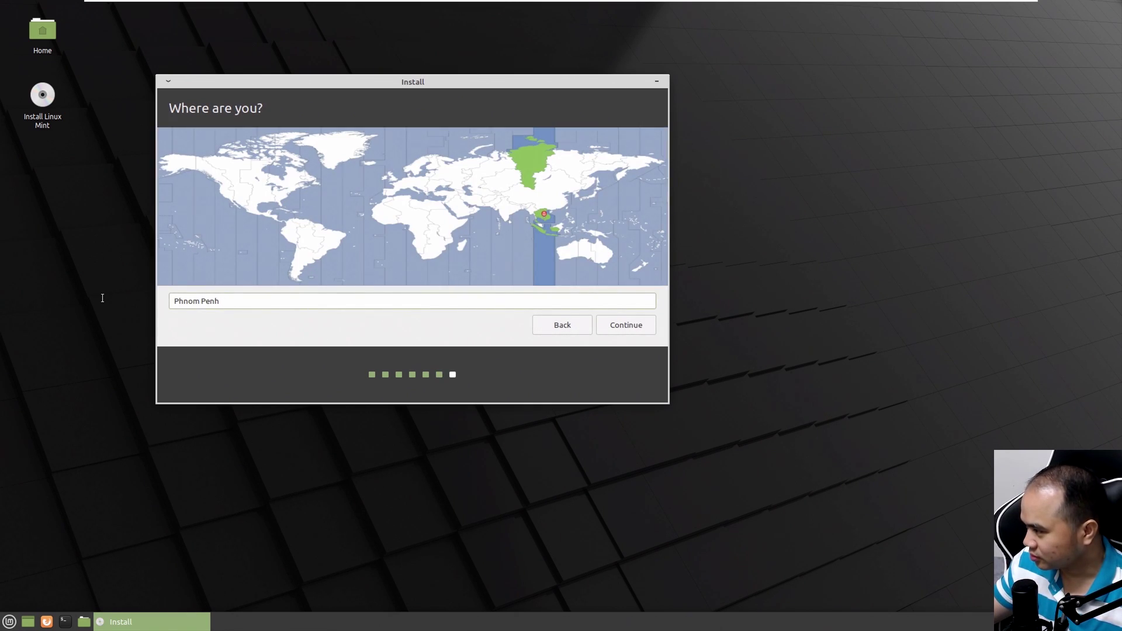
Set the time zone to Vietnam Time and continue
left_click_drag(228, 299, 138, 291)
type("vietnam")
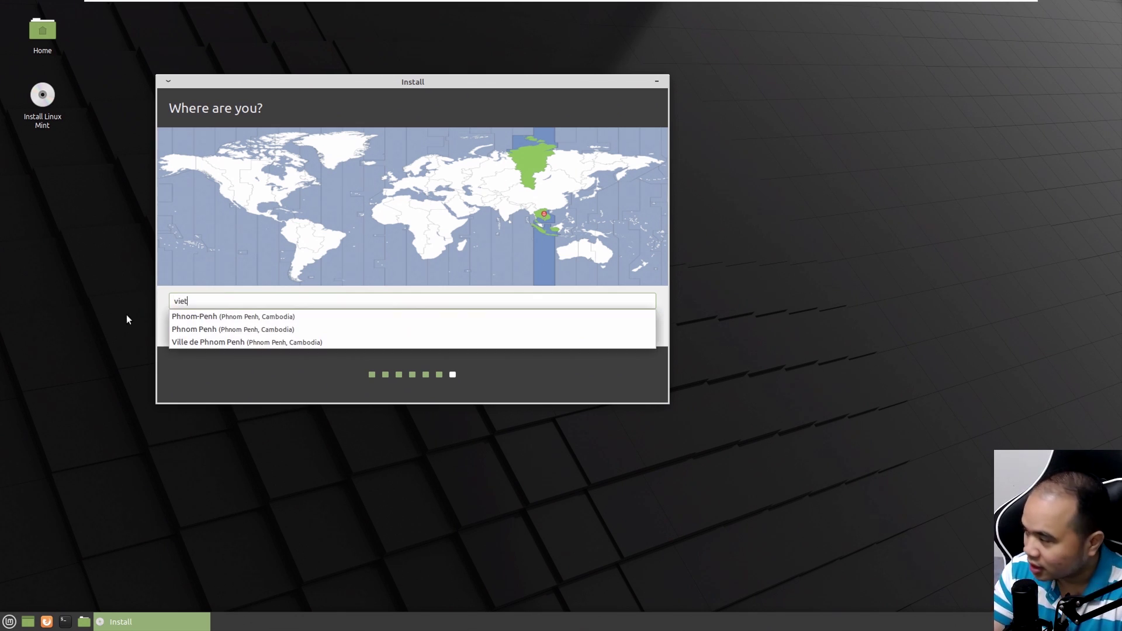
left_click(205, 318)
left_click(271, 360)
left_click(615, 326)
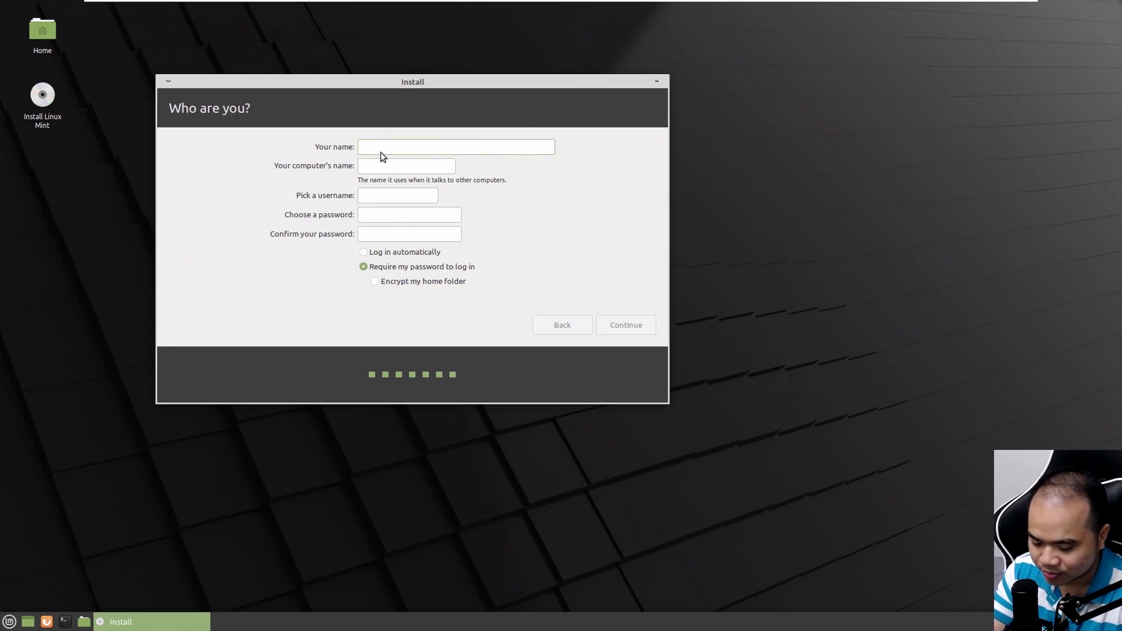
Enter the account name and password, enable automatic login, and start the installation
type("VM")
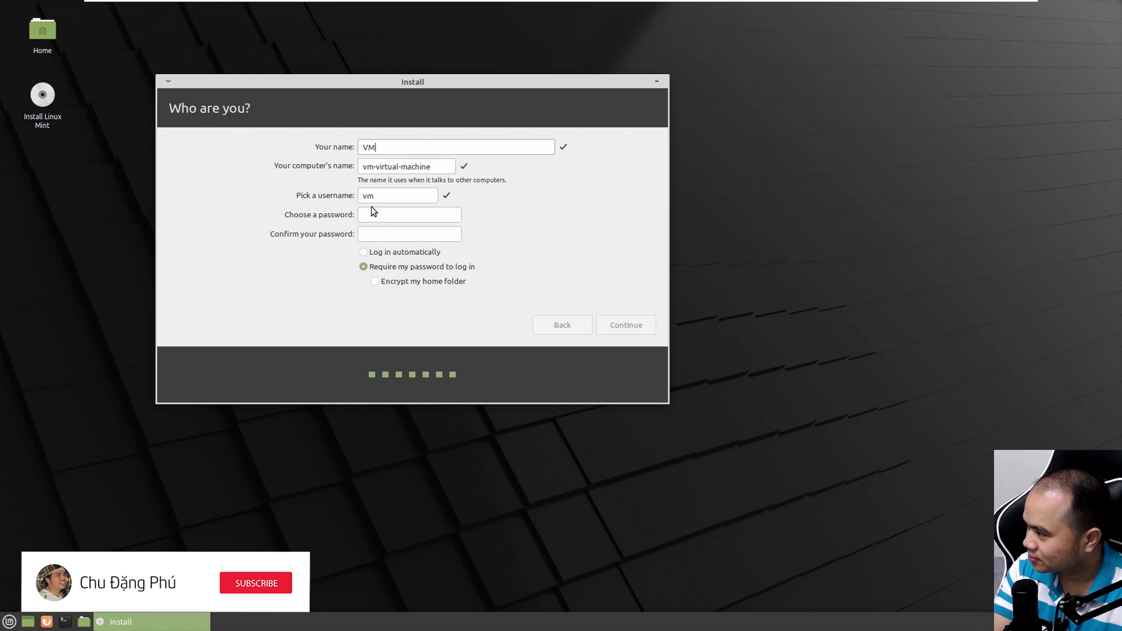
left_click(384, 215)
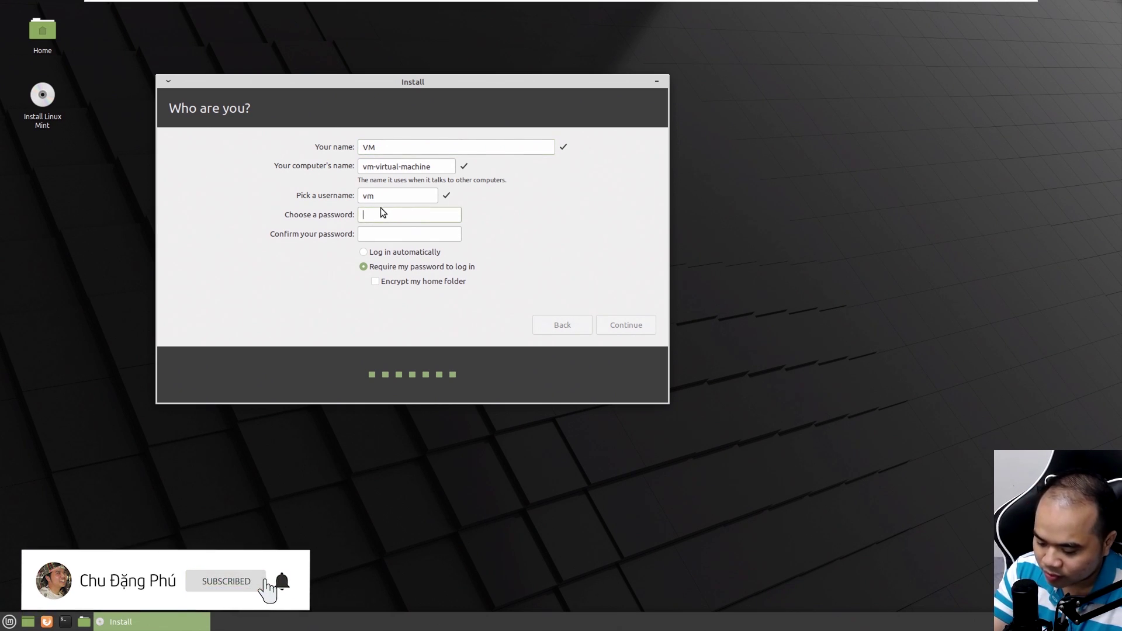
type("123")
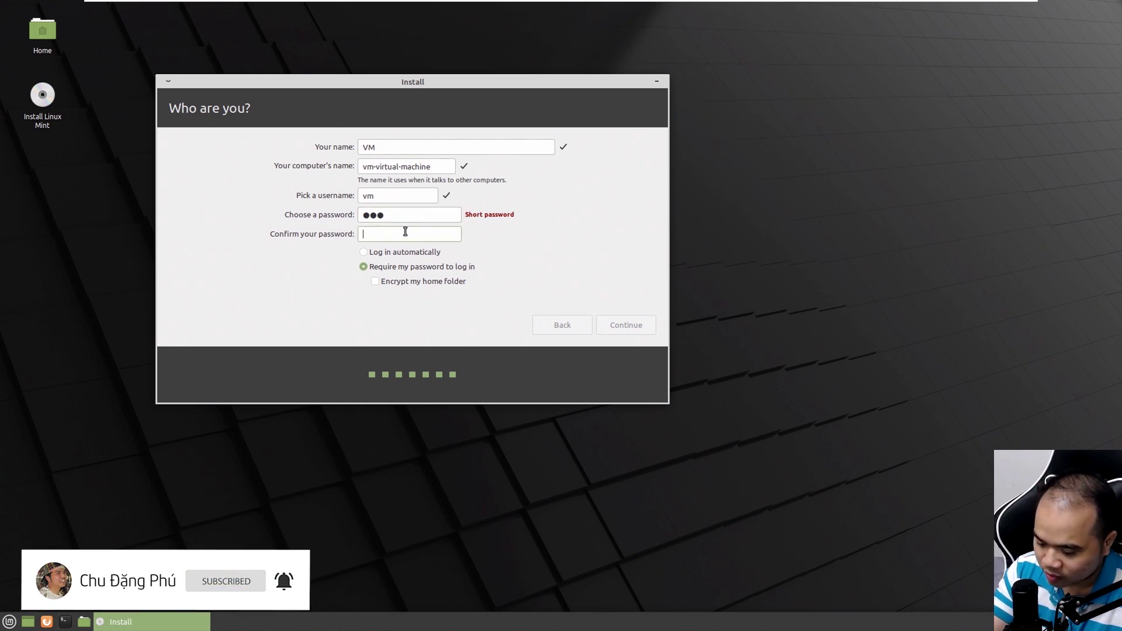
type("123")
left_click(395, 250)
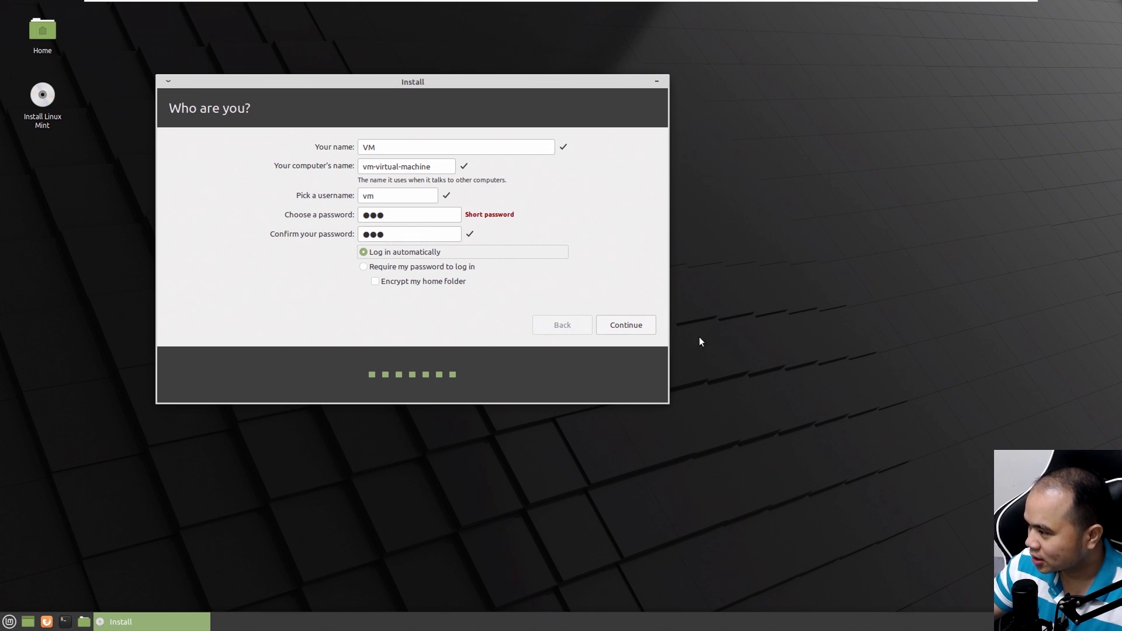
left_click(633, 325)
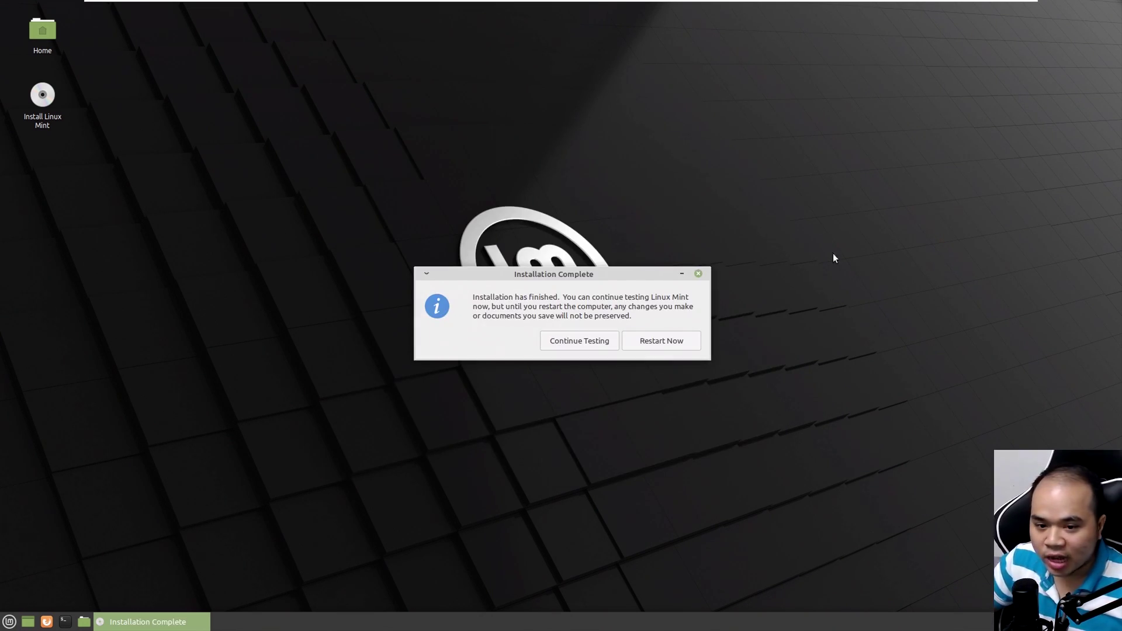
Restart into the installed Mint, confirm medium removal, and turn off the startup welcome screen
left_click(677, 346)
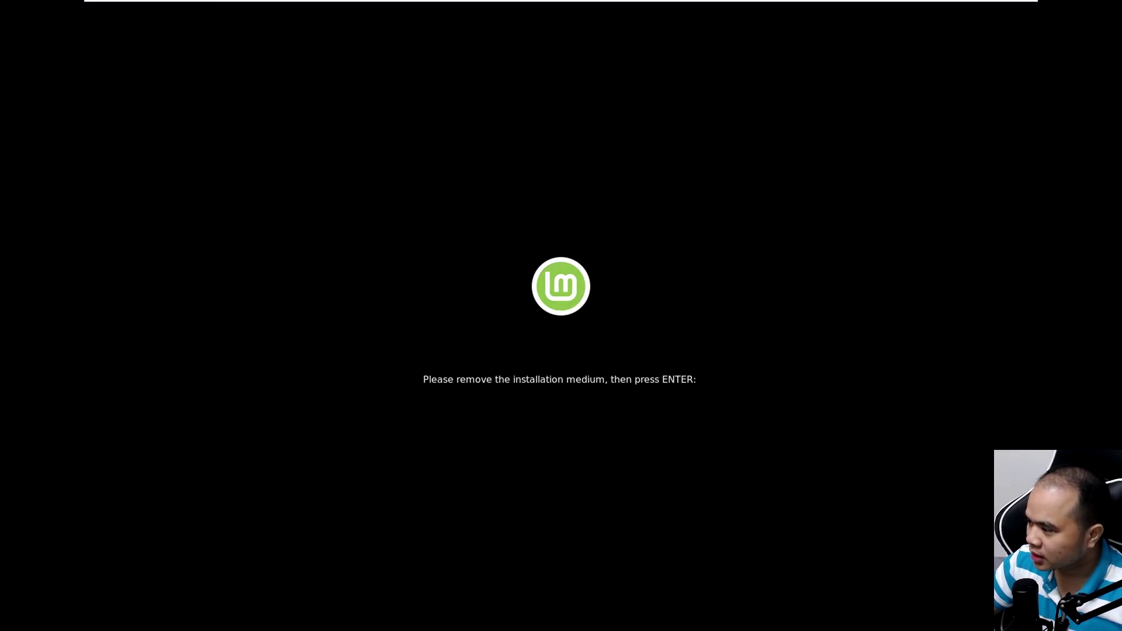
key("Return")
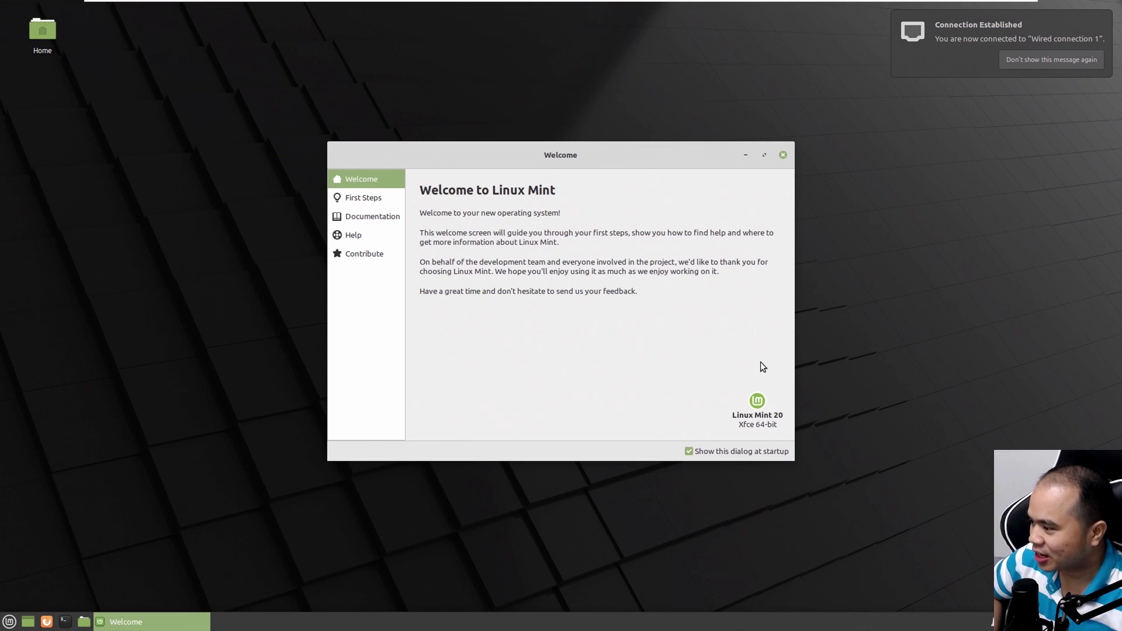
left_click(737, 454)
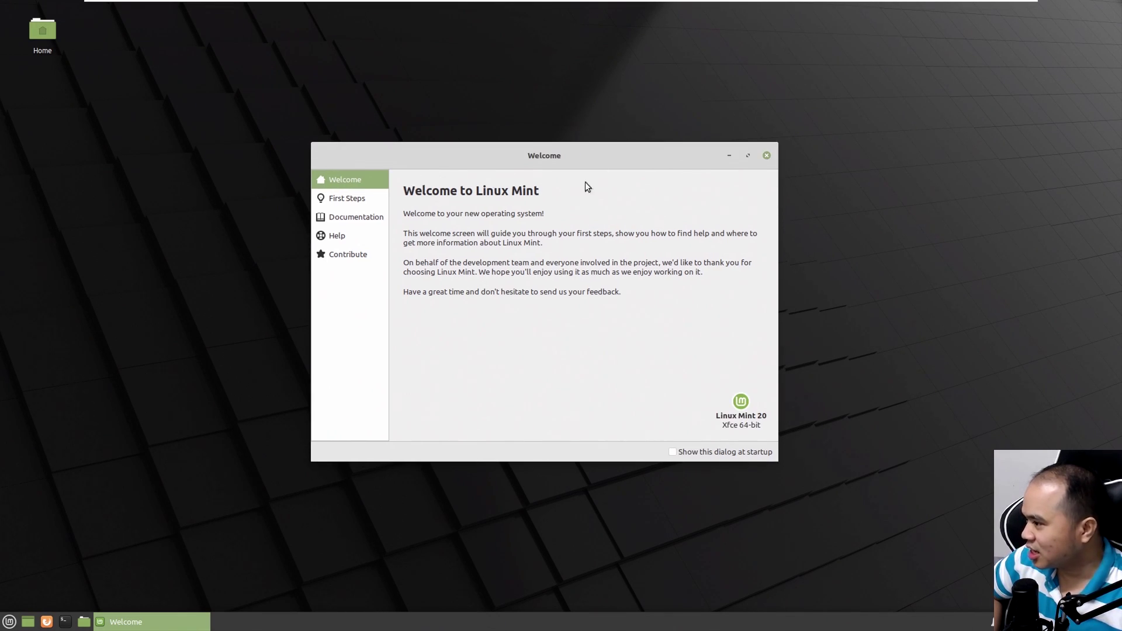
left_click(766, 156)
right_click(310, 161)
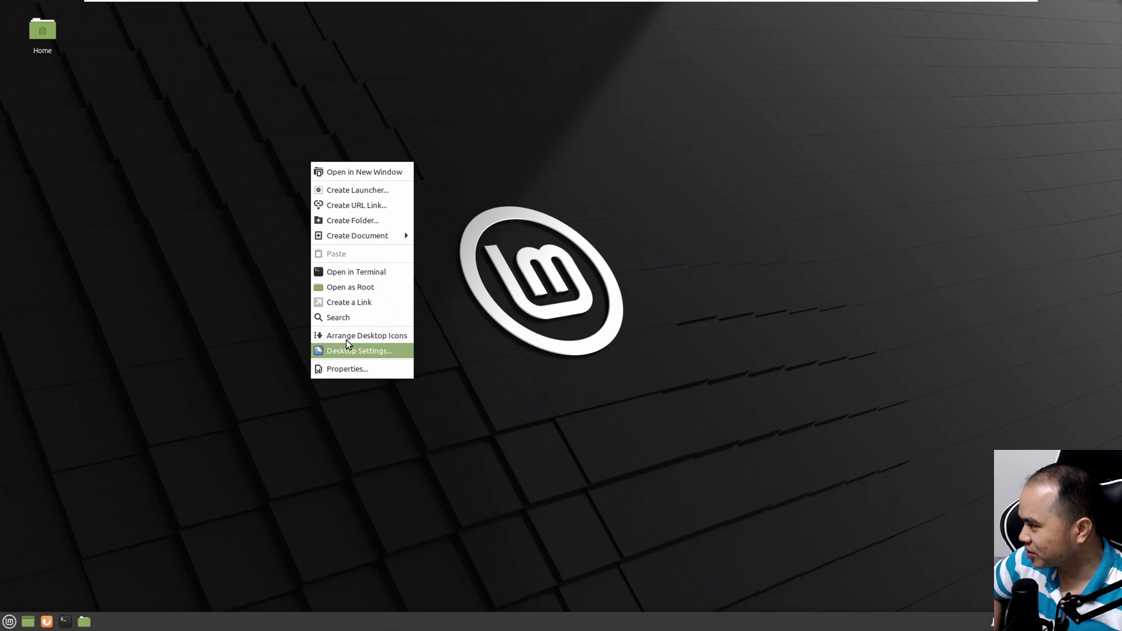
left_click(140, 430)
left_click(6, 623)
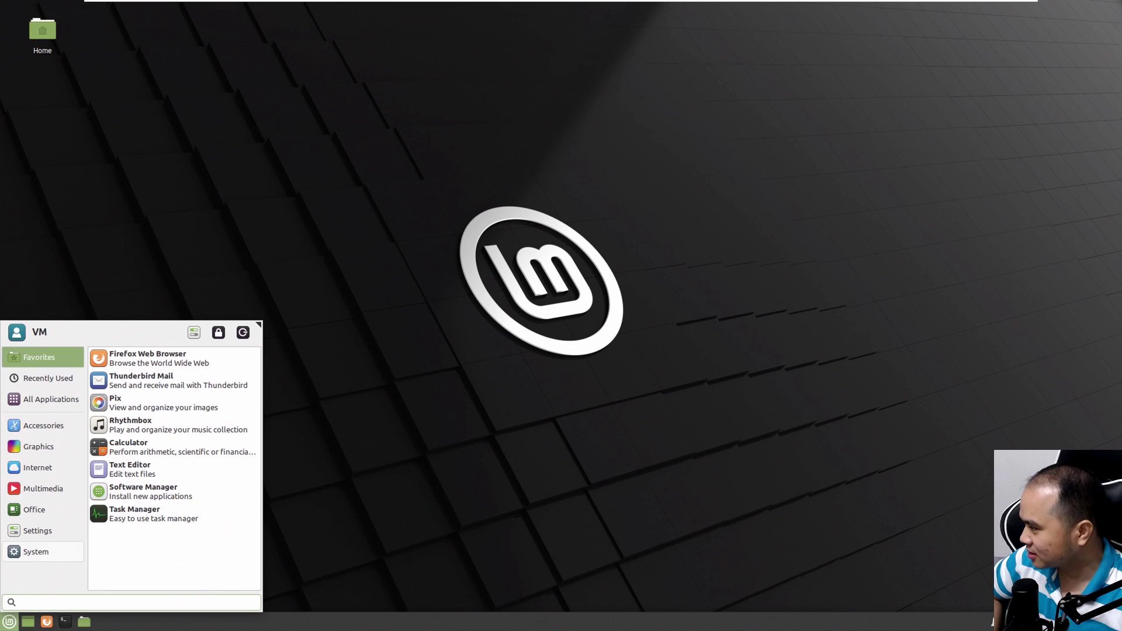
left_click(35, 552)
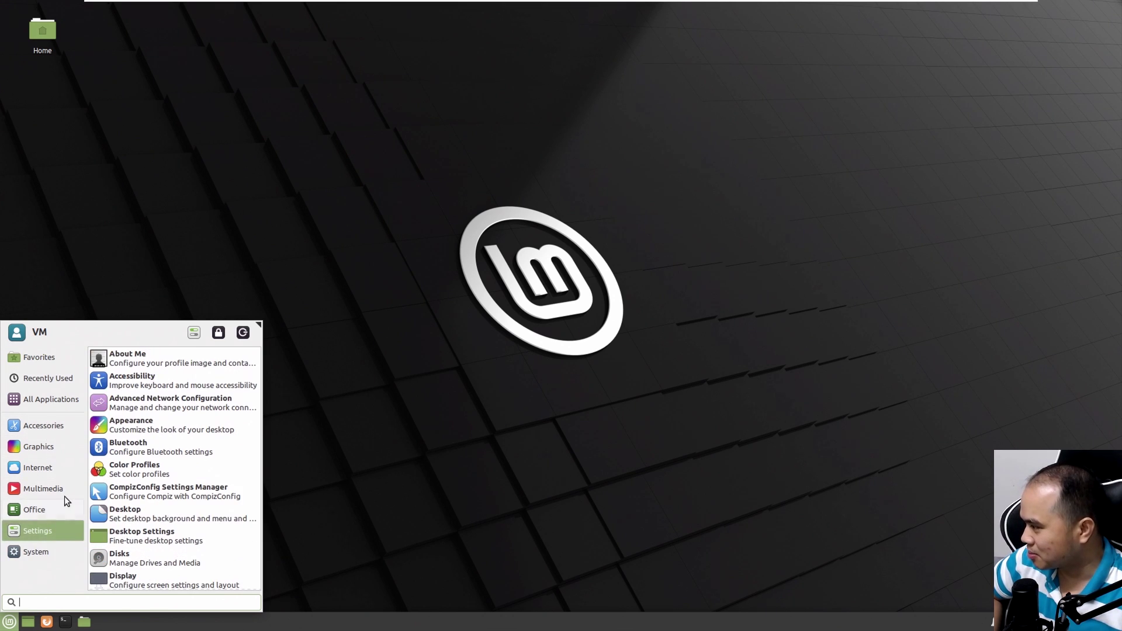
mouse_move(66, 480)
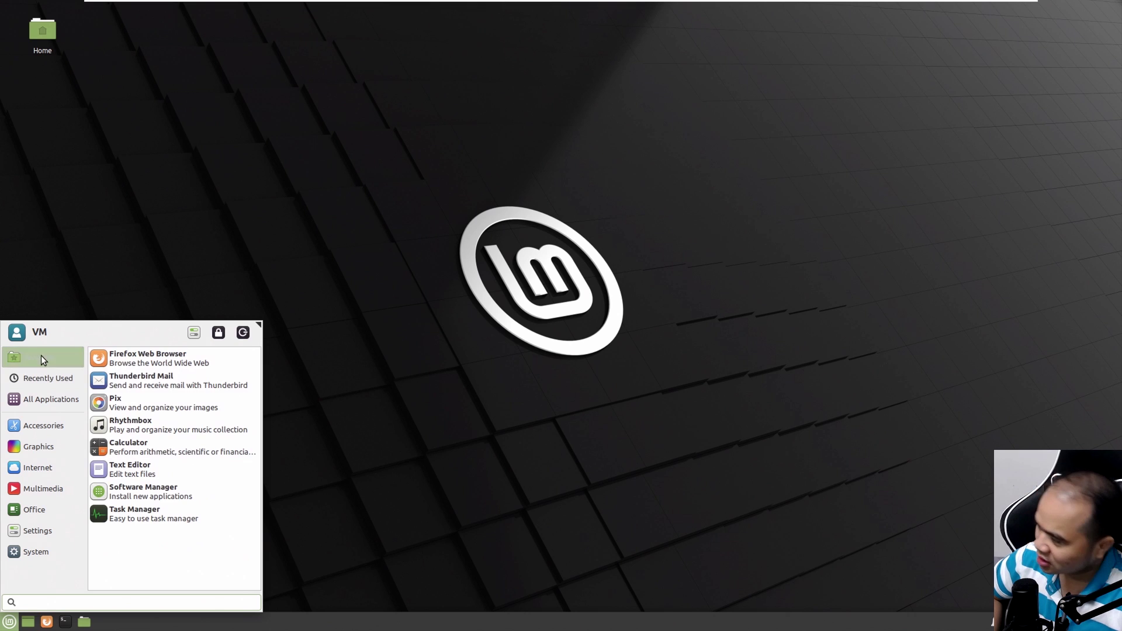
left_click(423, 399)
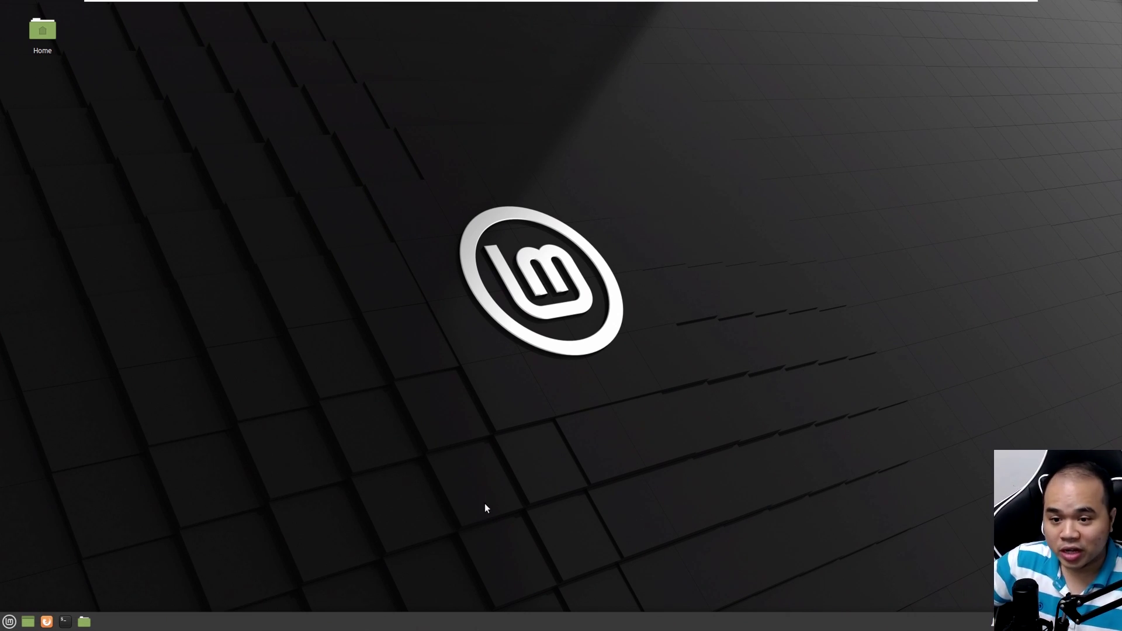
Open Home maximized, browse Downloads, Videos, Pictures, Trash and File System, then close it
left_click(84, 622)
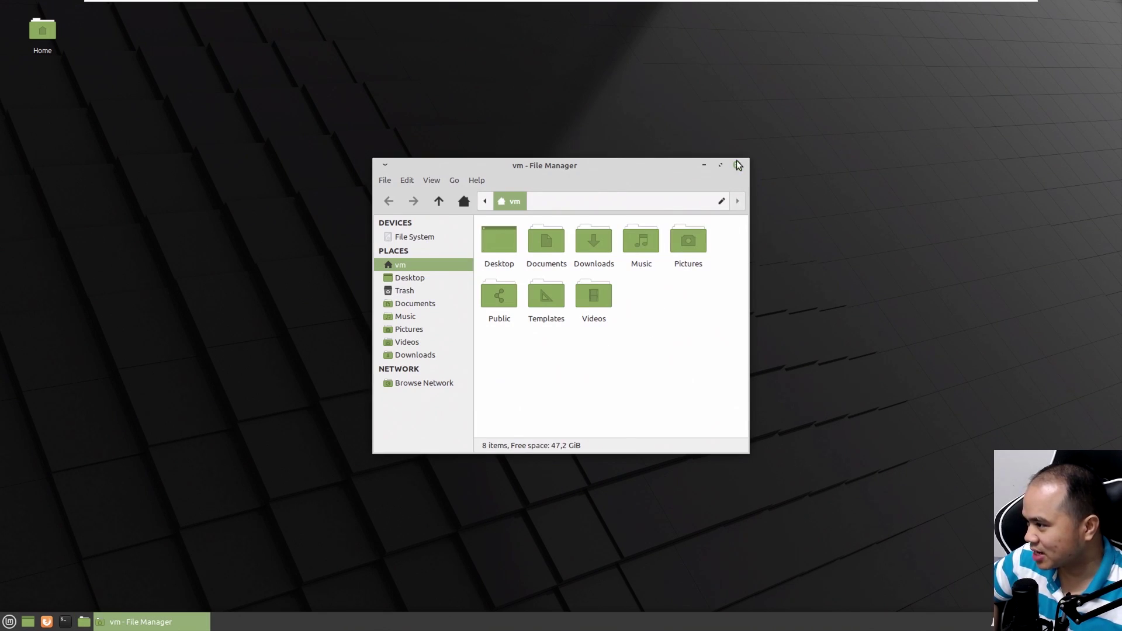
left_click(720, 165)
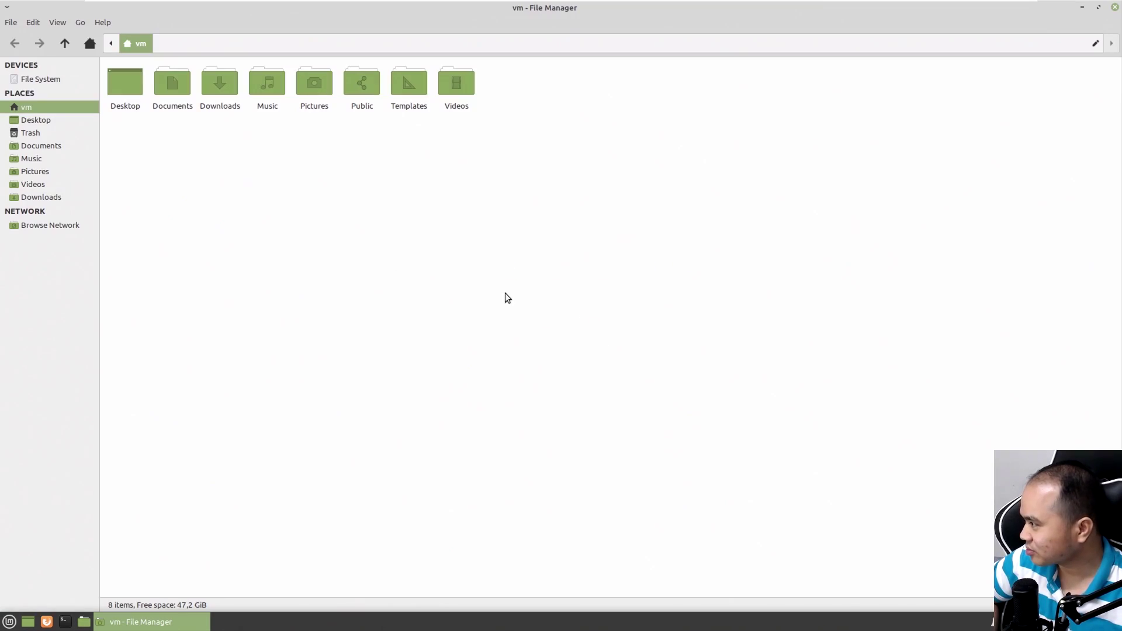
left_click(36, 199)
left_click(33, 184)
left_click(35, 171)
left_click(37, 134)
left_click(58, 82)
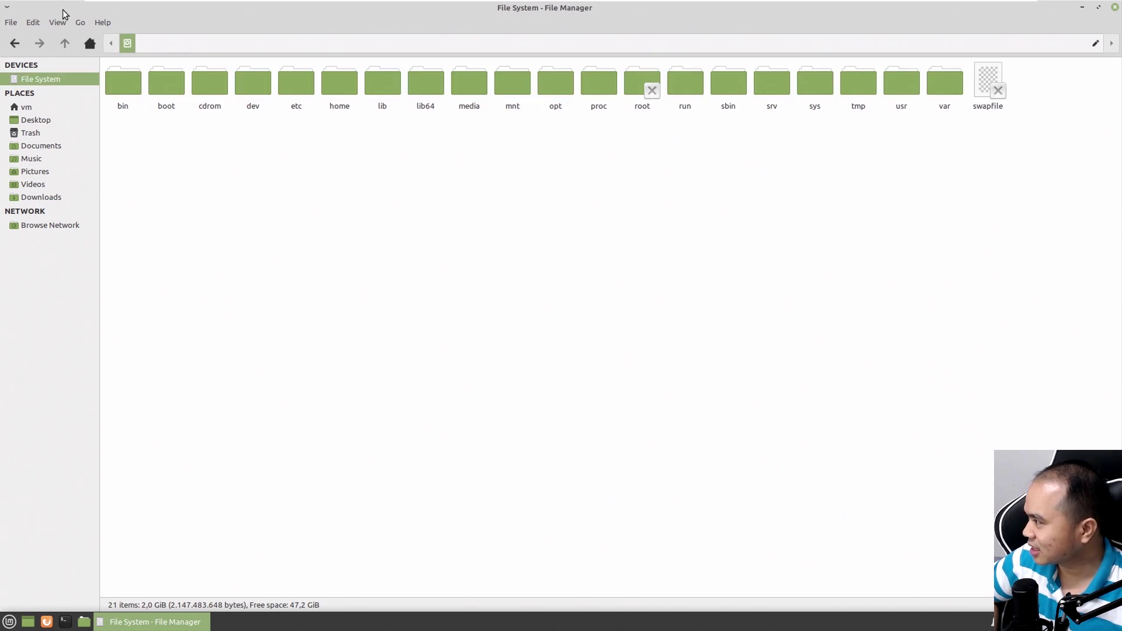
left_click(15, 44)
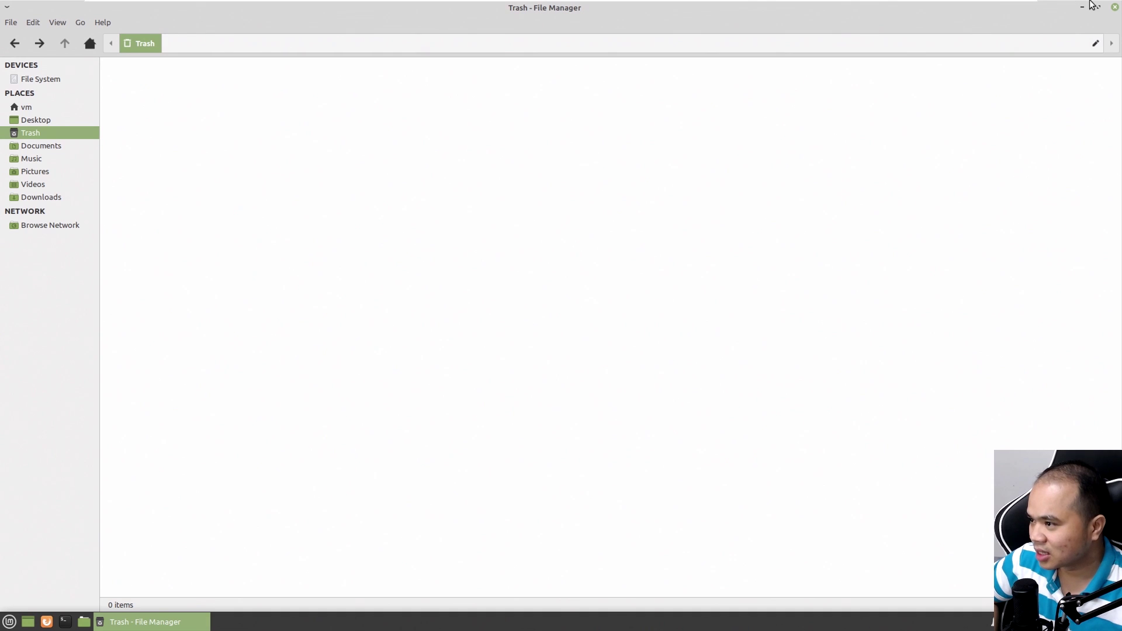
left_click(1115, 8)
right_click(611, 202)
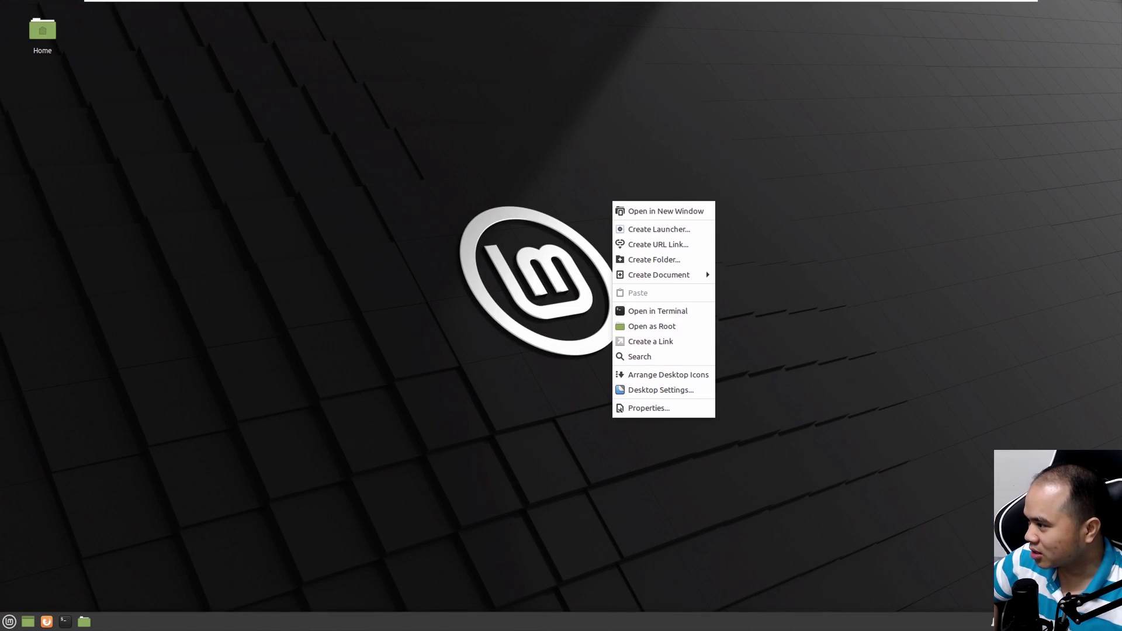
Maximize Firefox and navigate from the Linux Mint start page to google.com
left_click(569, 191)
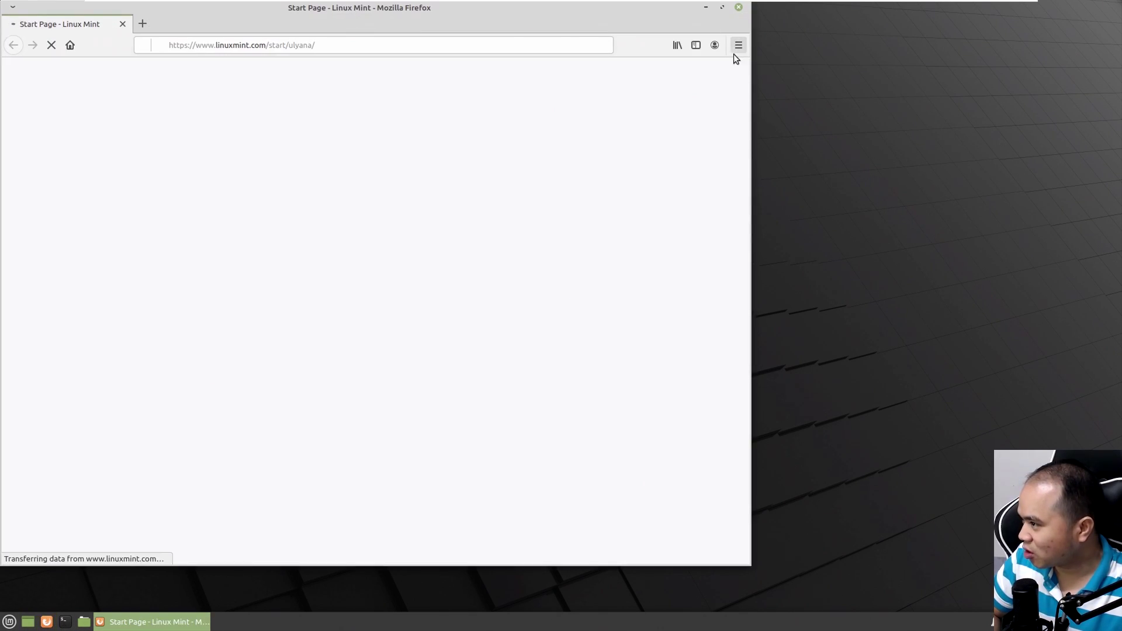
left_click(723, 7)
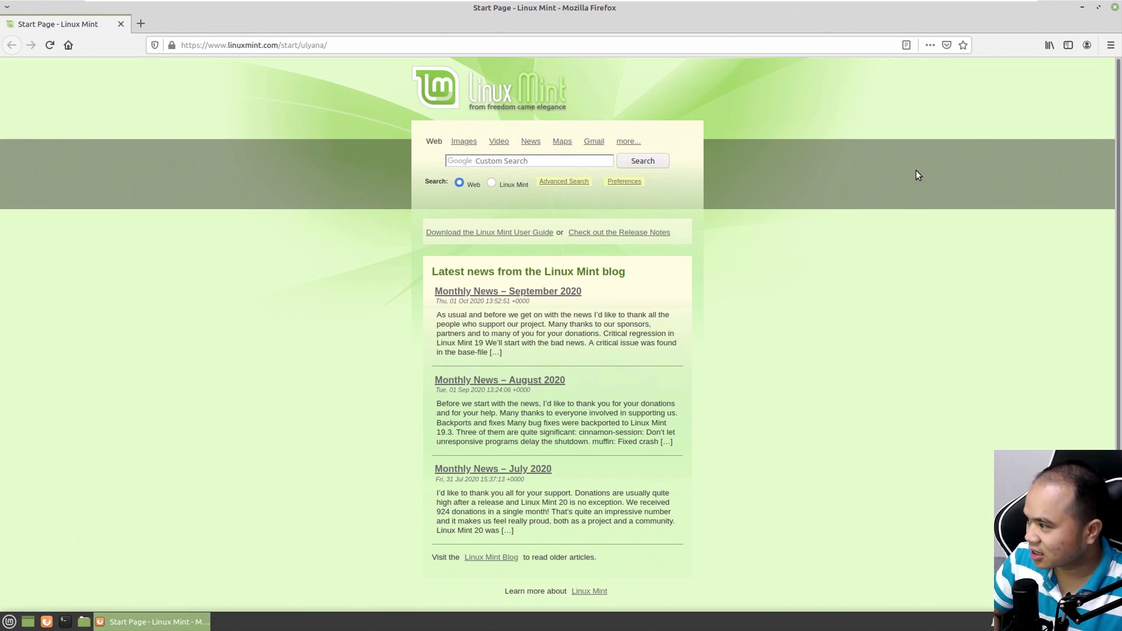
left_click(380, 42)
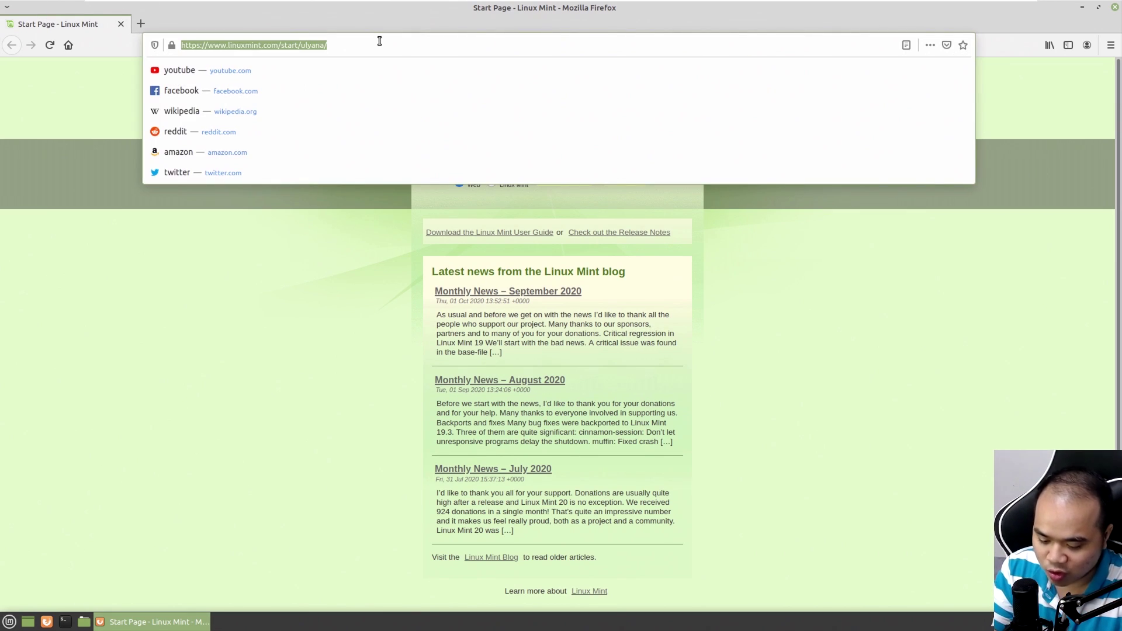
key("BackSpace")
type("goo")
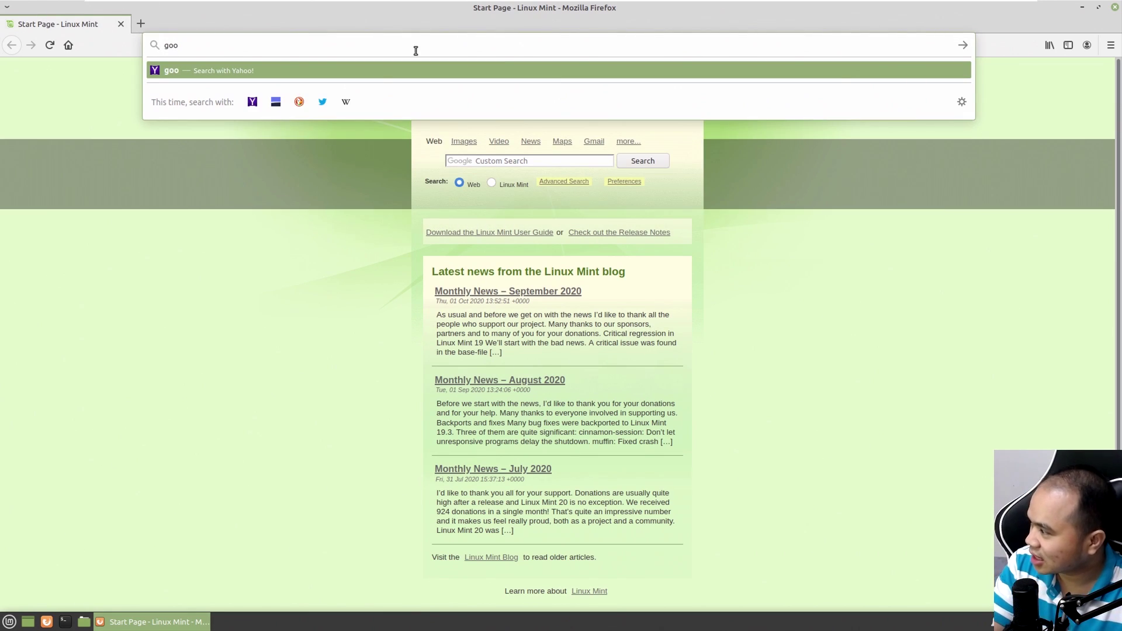
left_click(68, 46)
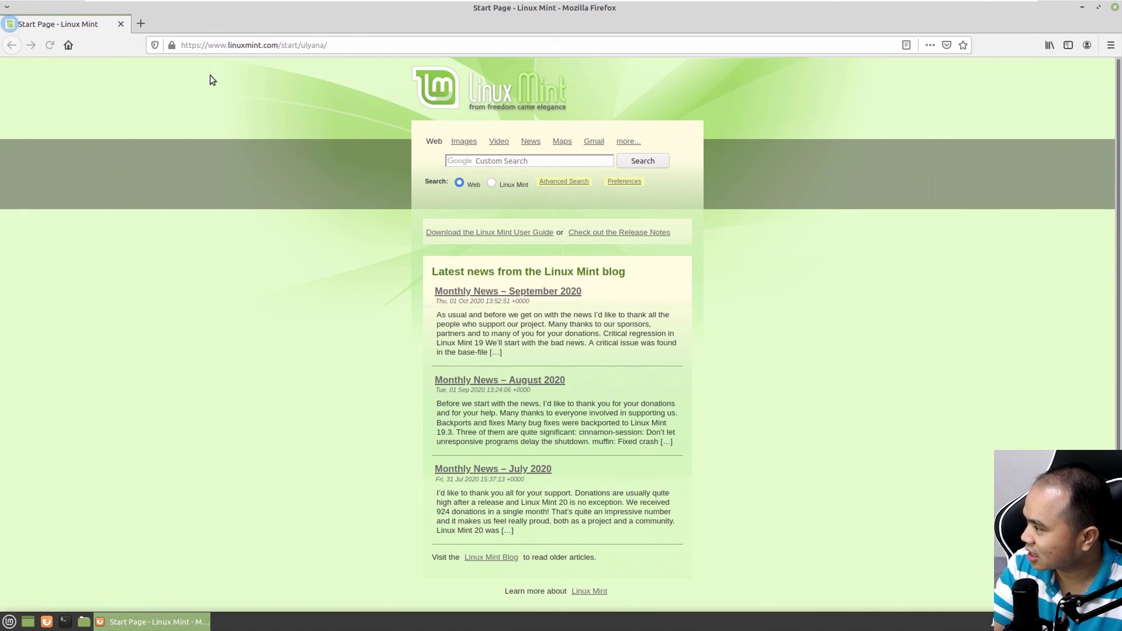
left_click(333, 46)
key("ctrl+a")
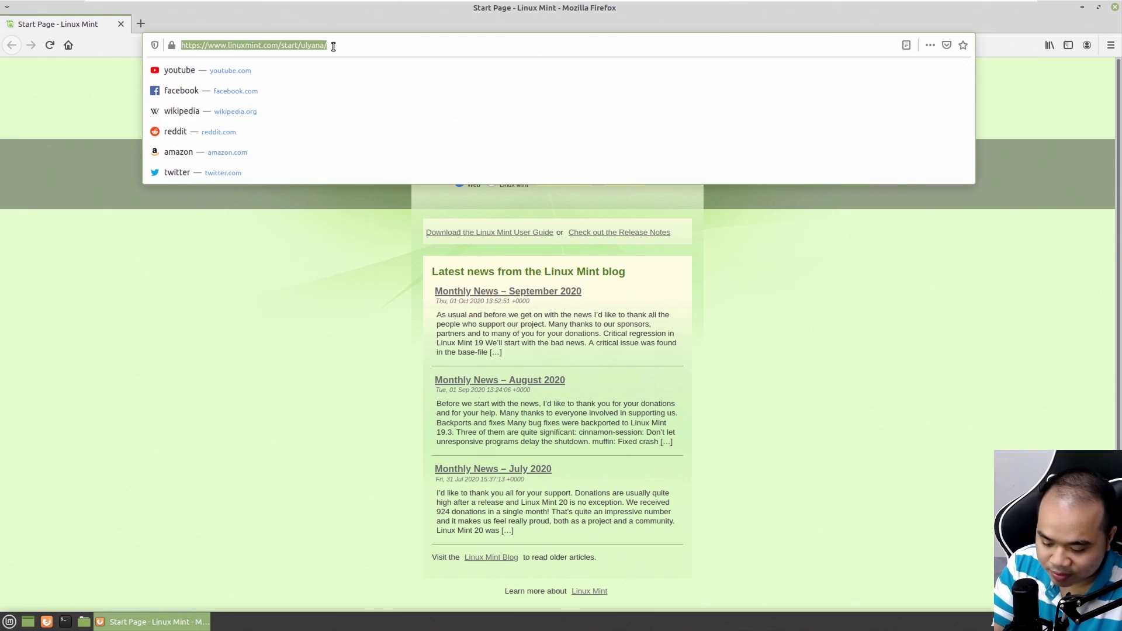
type("google.com")
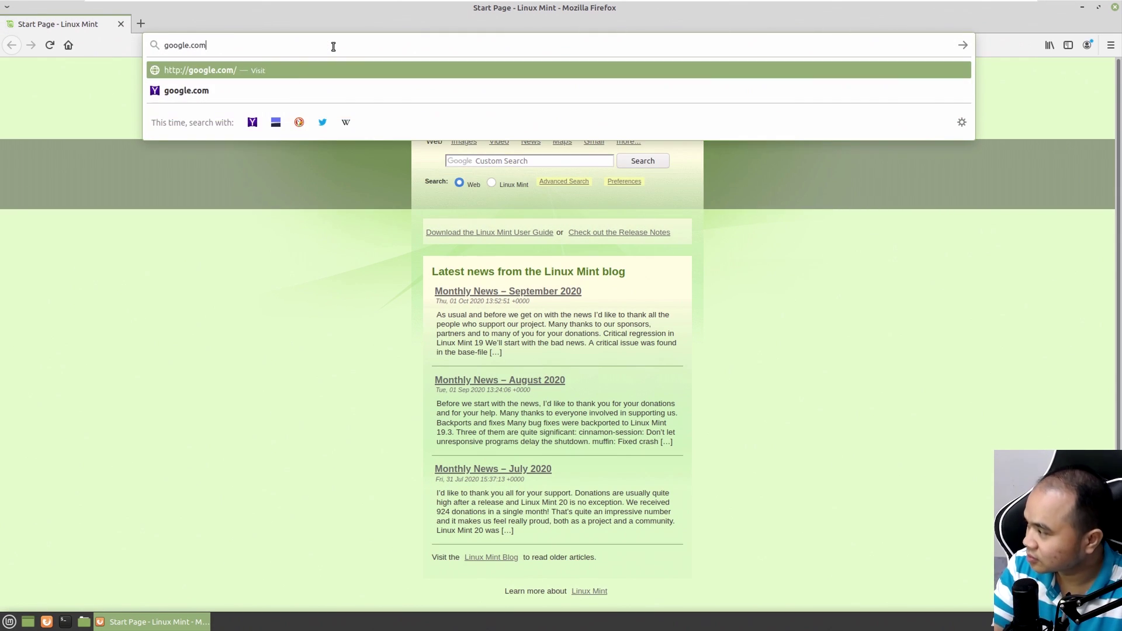
key("Return")
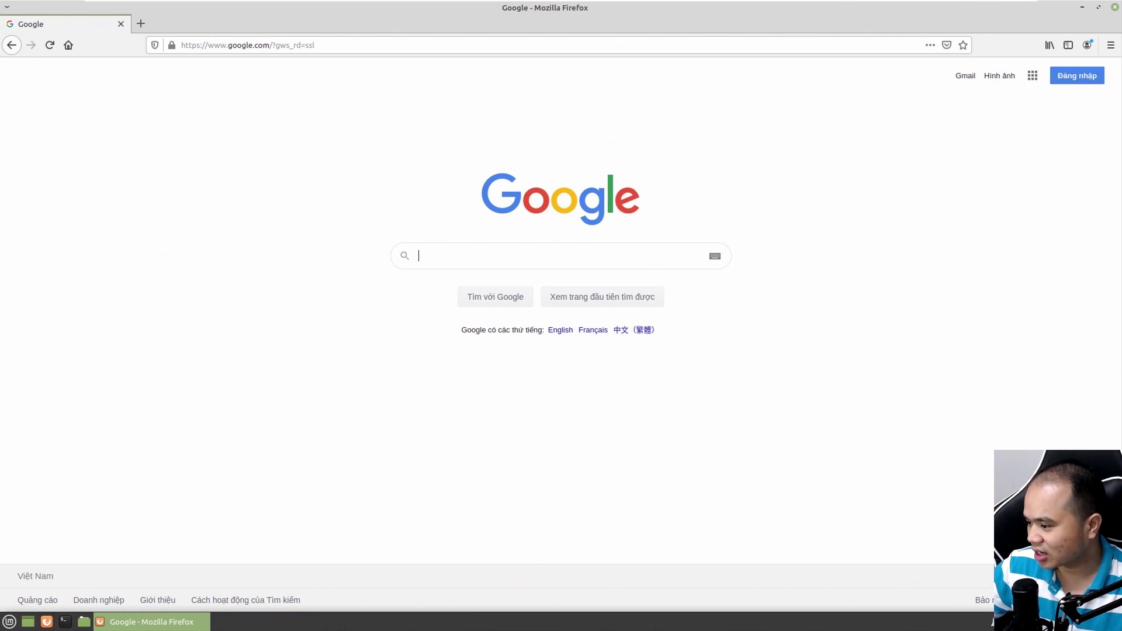
left_click(1052, 622)
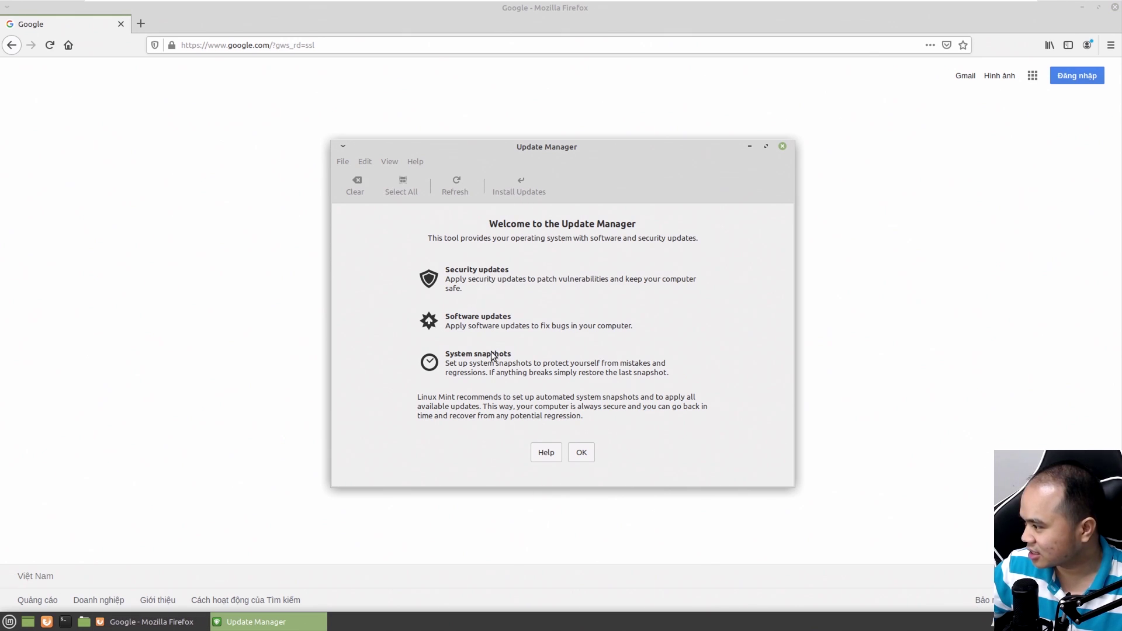
Update Update Manager itself with password authentication, then install all 113 updates (345 MB)
left_click(581, 453)
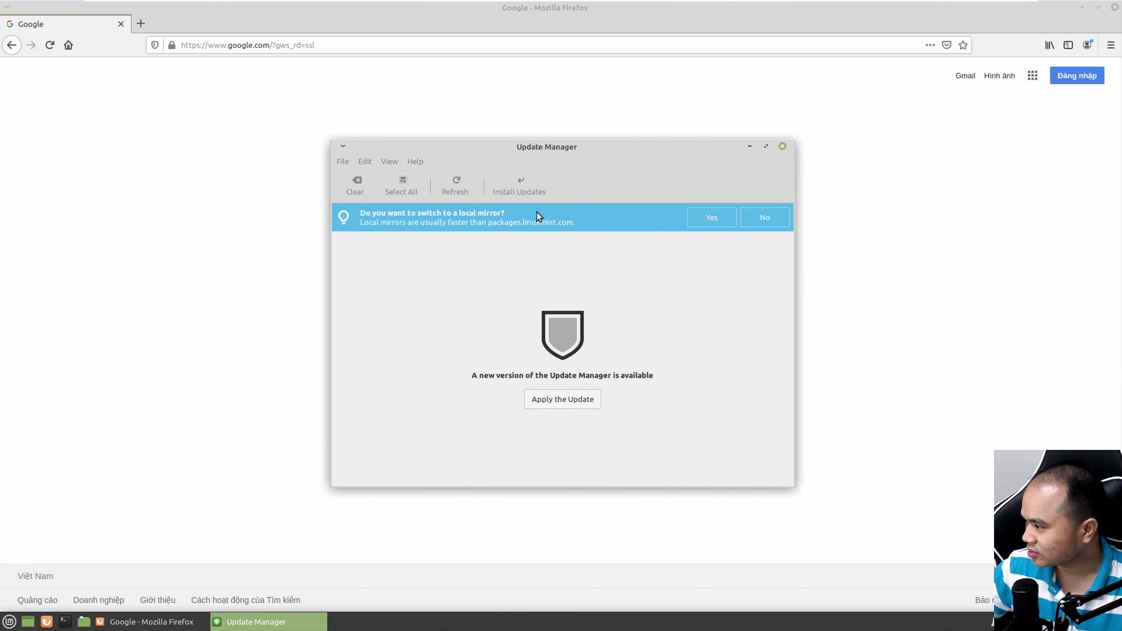
left_click(561, 405)
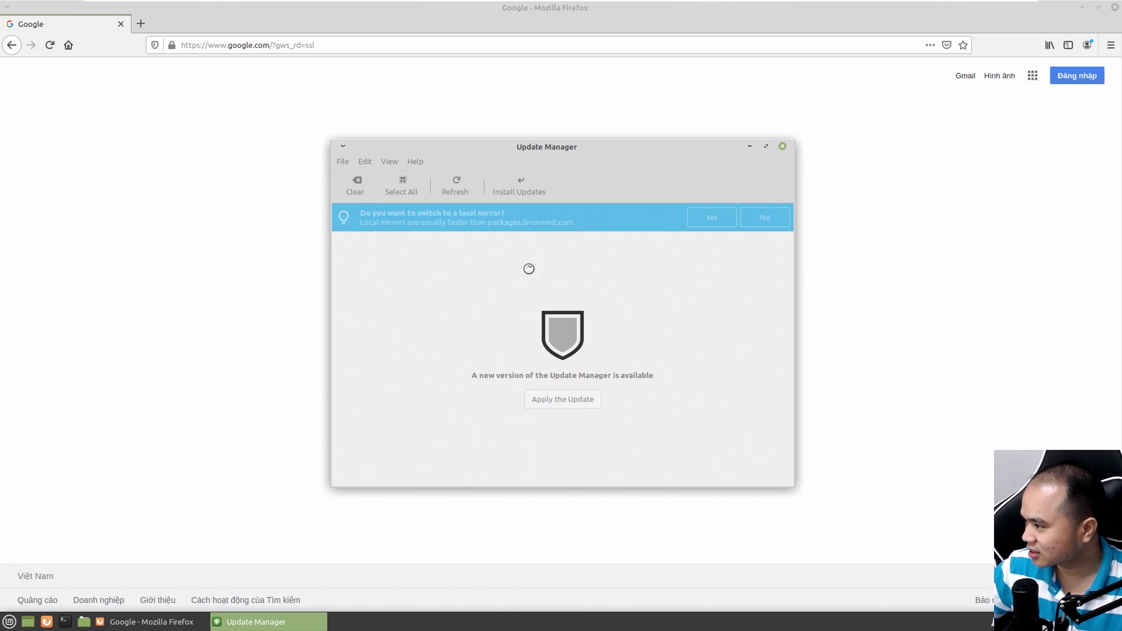
type("*")
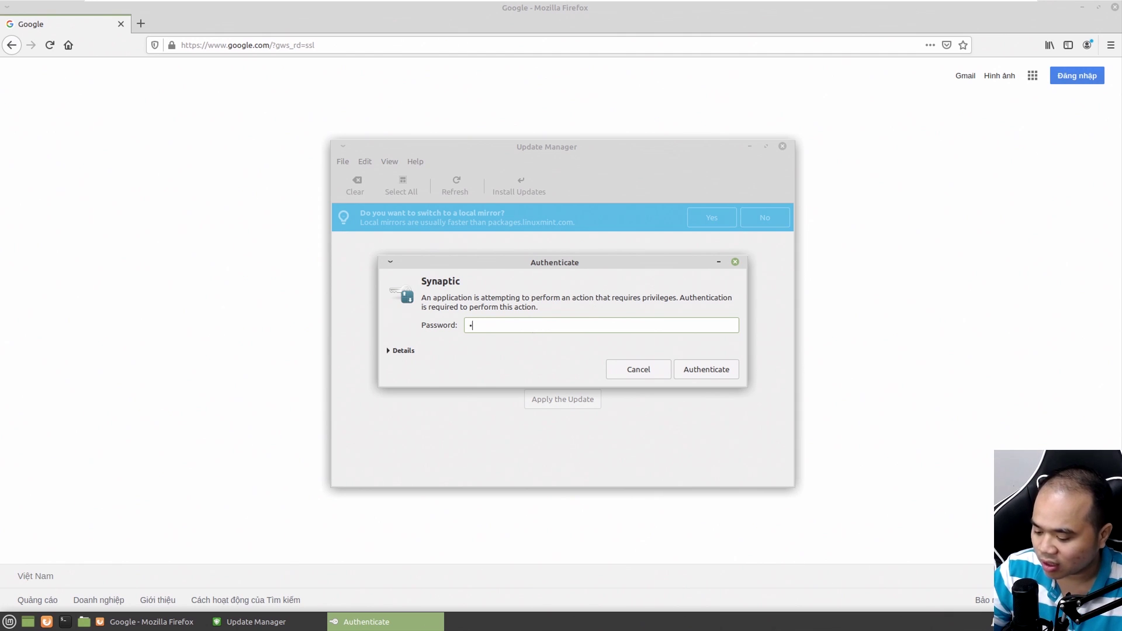
type("*")
left_click(708, 379)
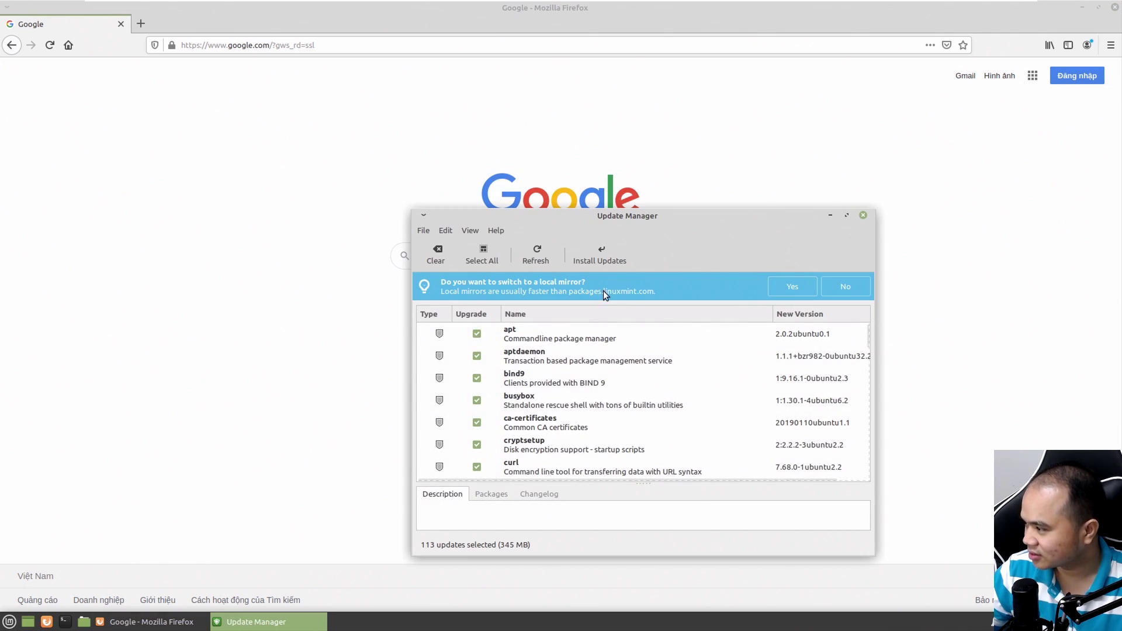
left_click(581, 255)
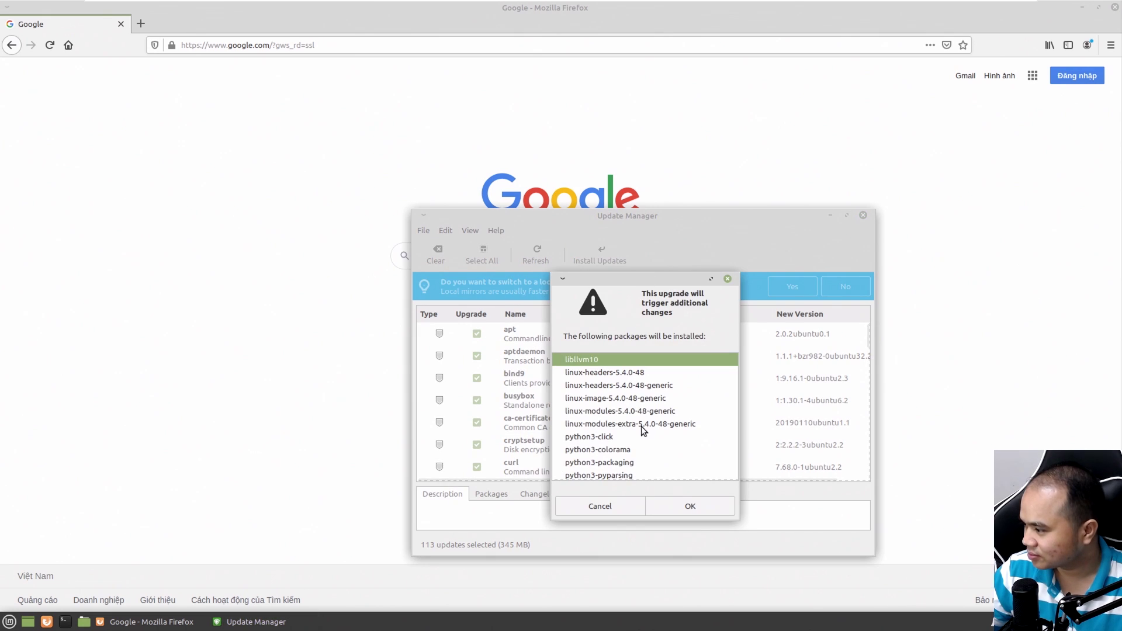
Accept the additional required packages and authenticate with the account password
left_click(689, 506)
type("••")
left_click(694, 375)
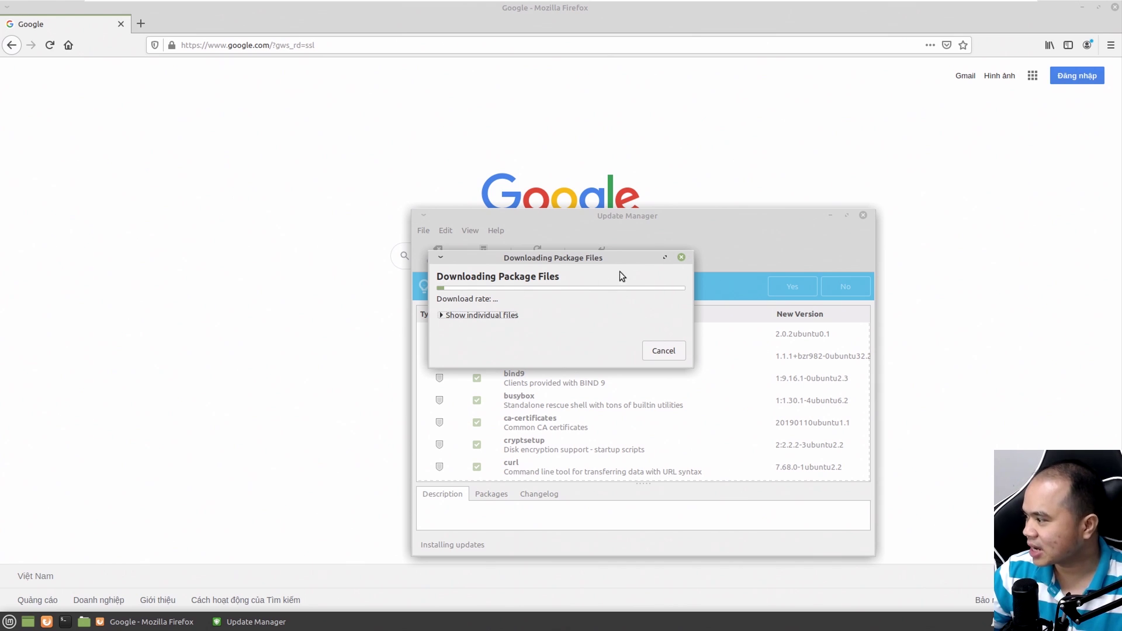
Minimize Firefox, browse the applications menu, and return to the downloading Update Manager
left_click(1011, 10)
left_click(1082, 8)
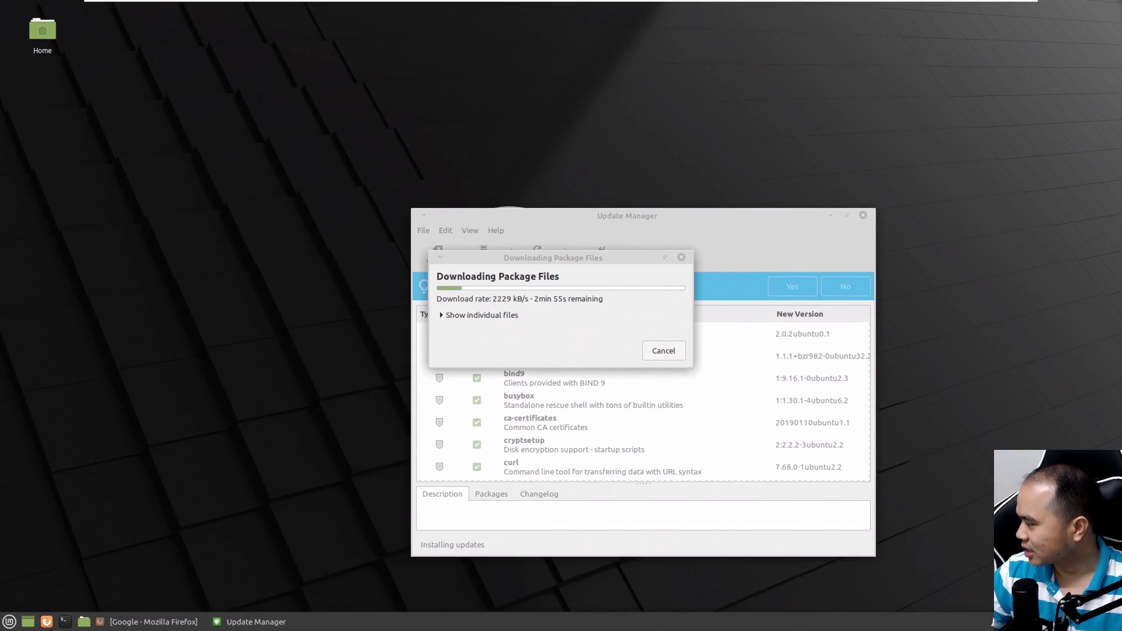
left_click(9, 621)
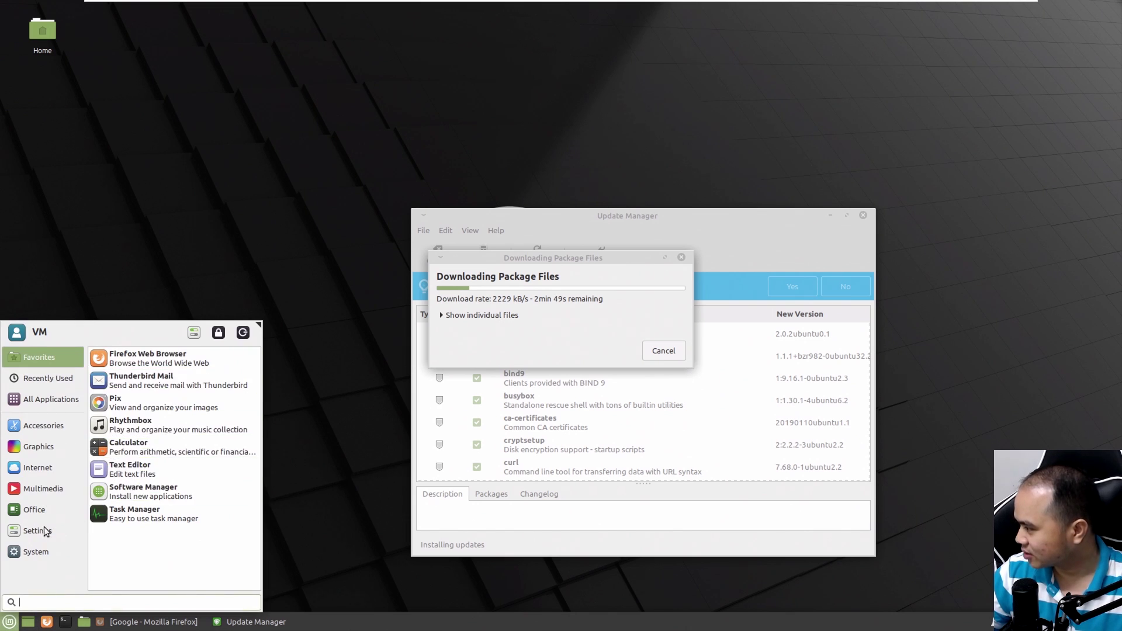
mouse_move(48, 390)
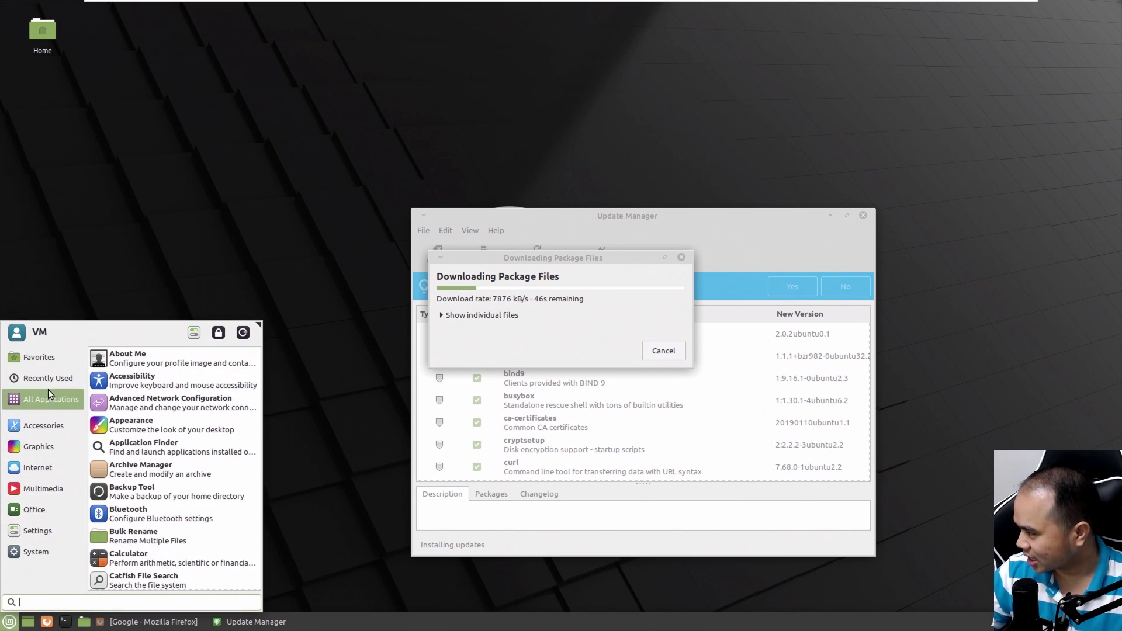
mouse_move(39, 549)
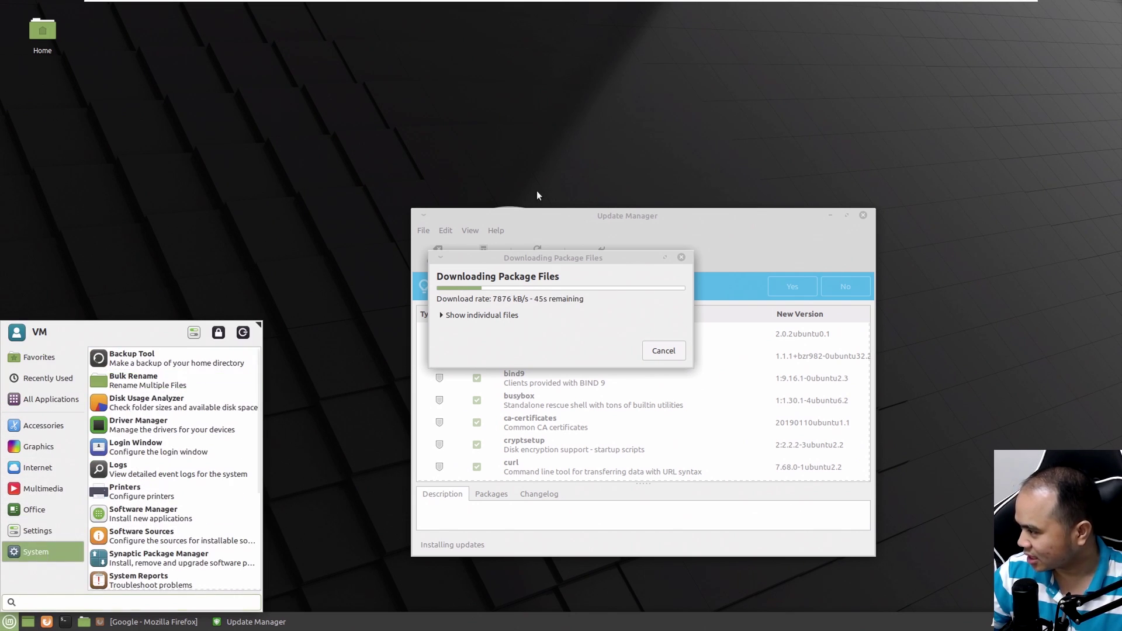
mouse_move(34, 510)
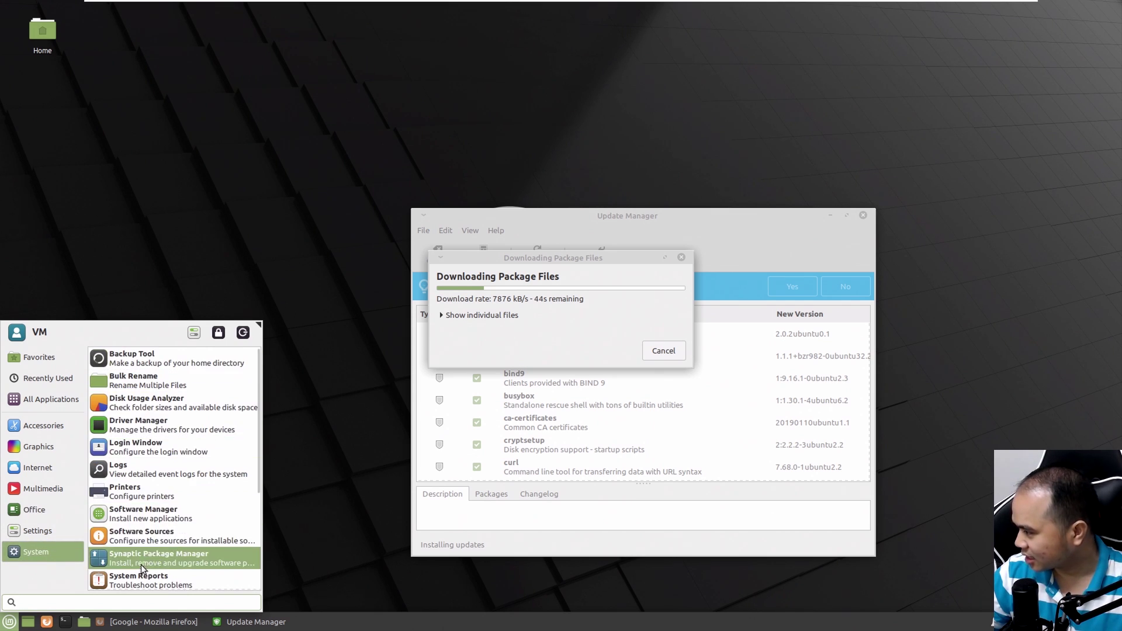
left_click(380, 243)
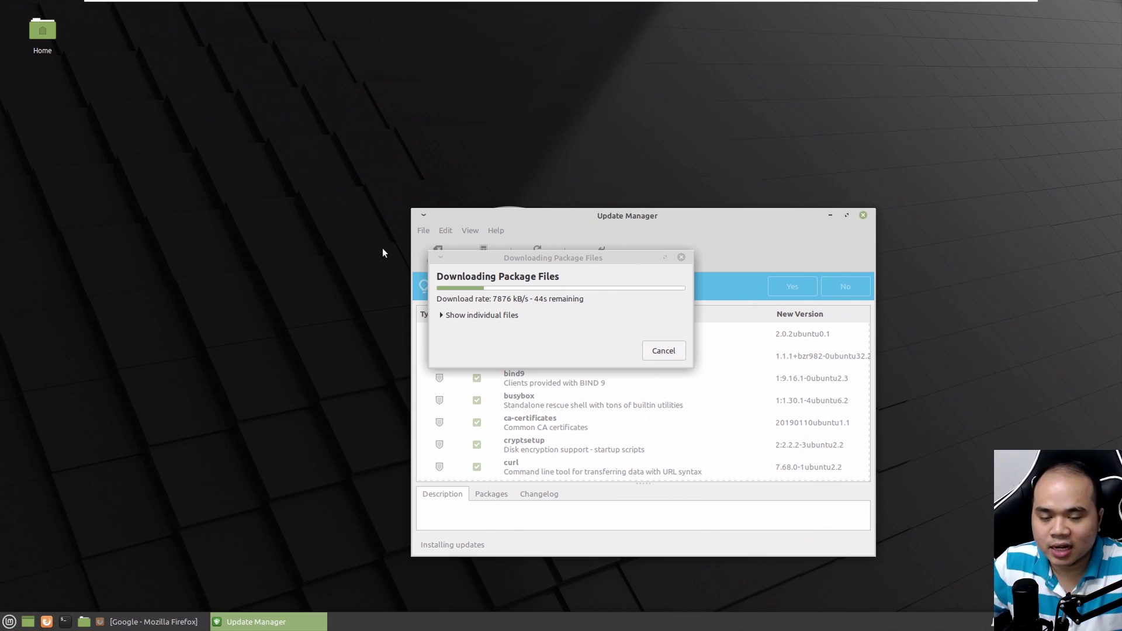